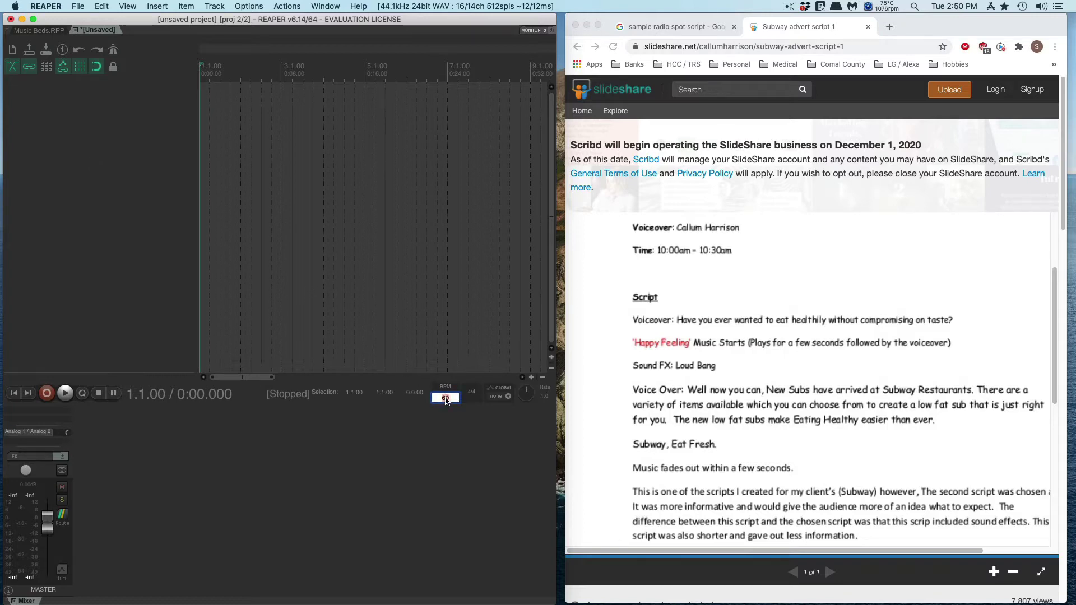
- Set the project tempo to 60 BPM and add one new track armed for recording
key(Return)
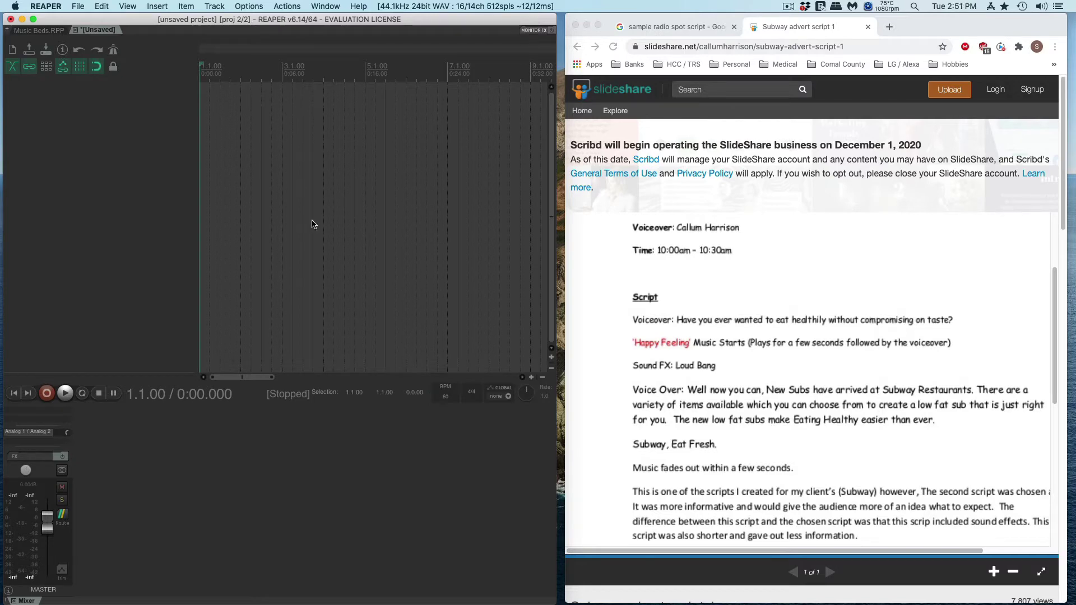
double_click(41, 104)
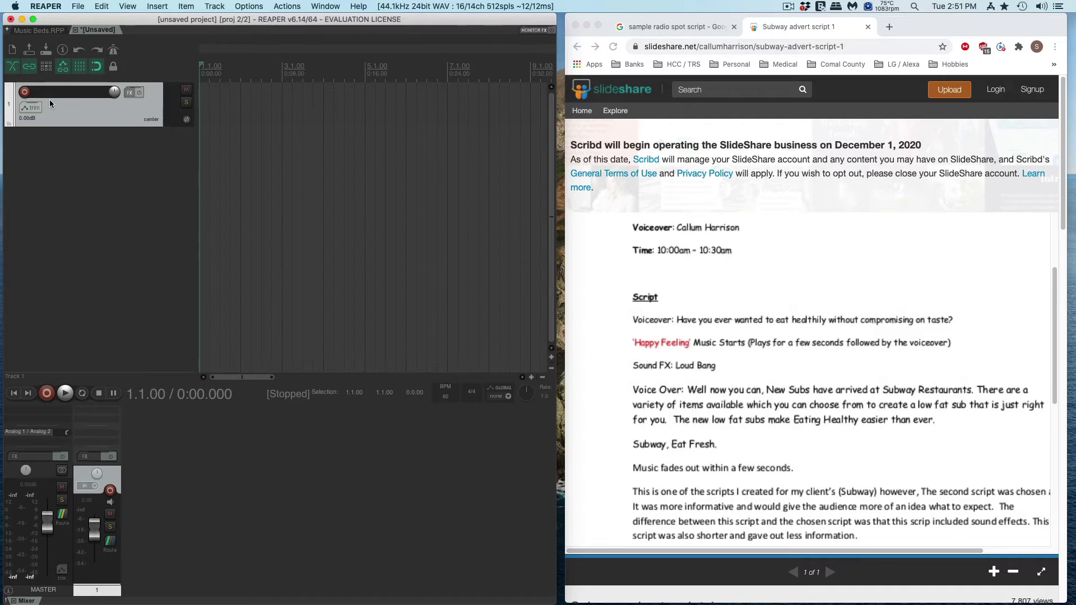
click(25, 91)
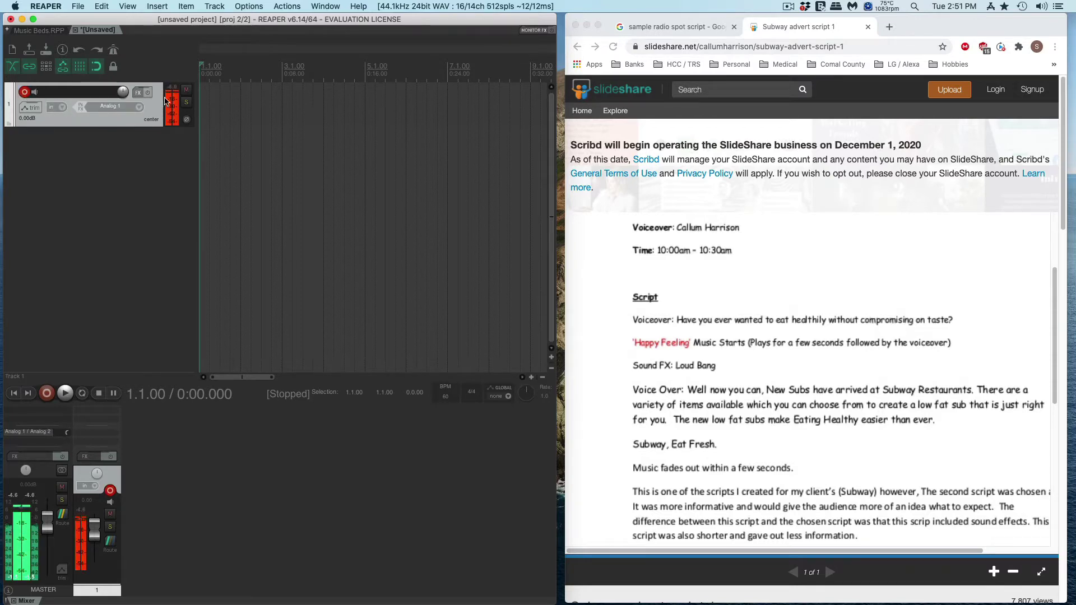
- Set the armed track's input to mono Analog 1 and turn off its input monitoring
click(136, 106)
mouse_move(166, 117)
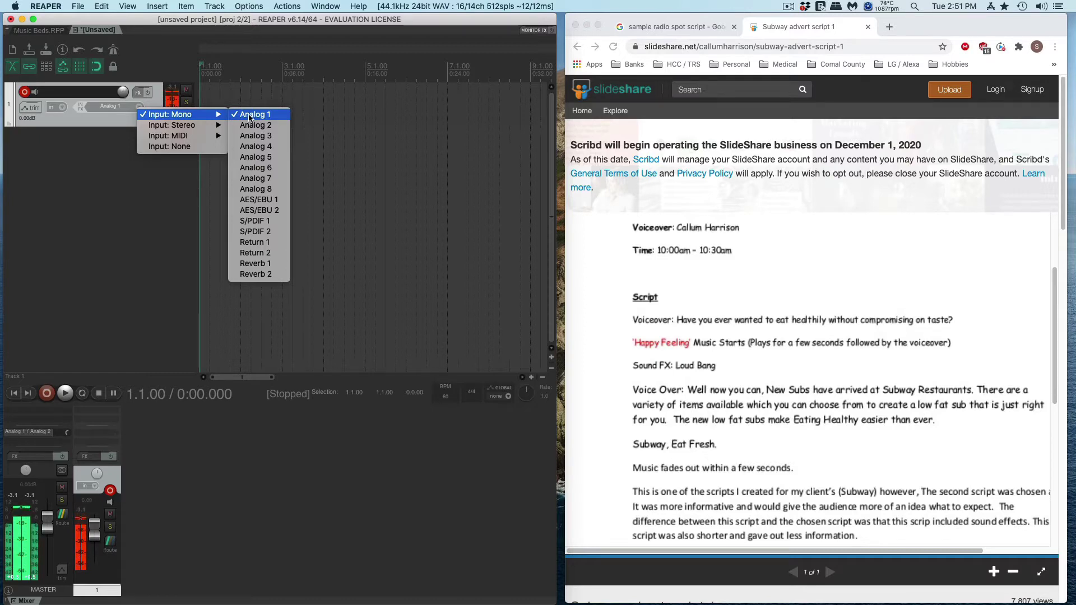
click(250, 116)
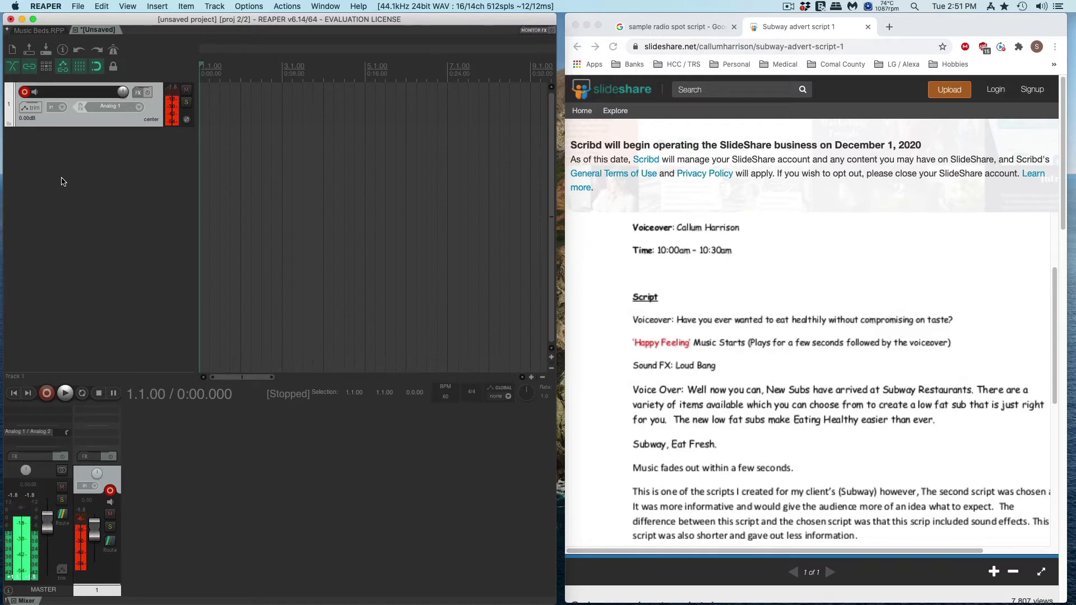
right_click(25, 94)
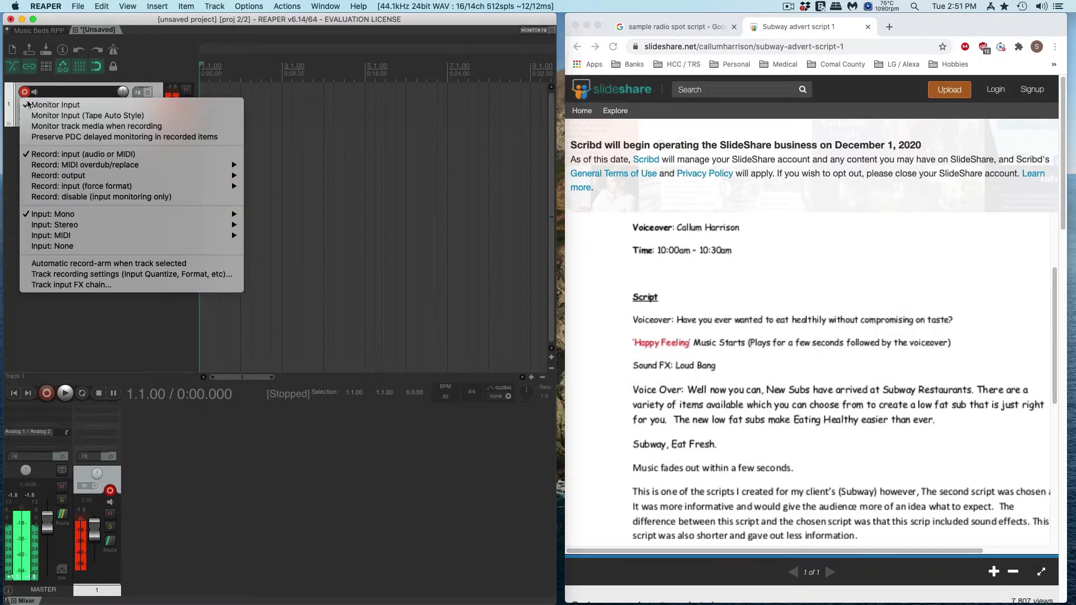
click(28, 106)
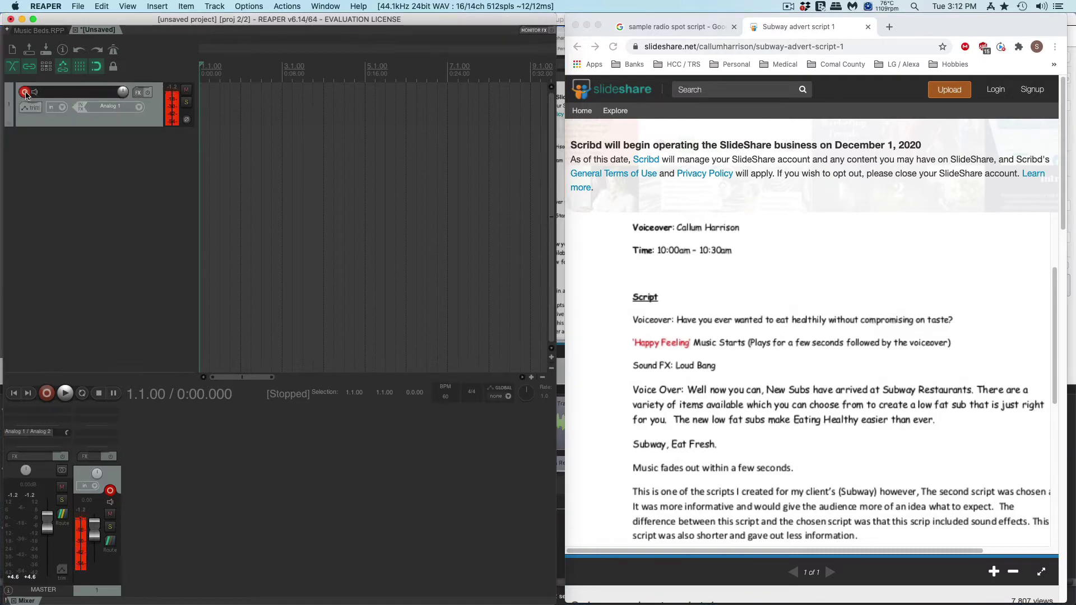
- Record about 2:40 of voiceover takes of the Subway script on the track, and deselect the recorded item
click(47, 394)
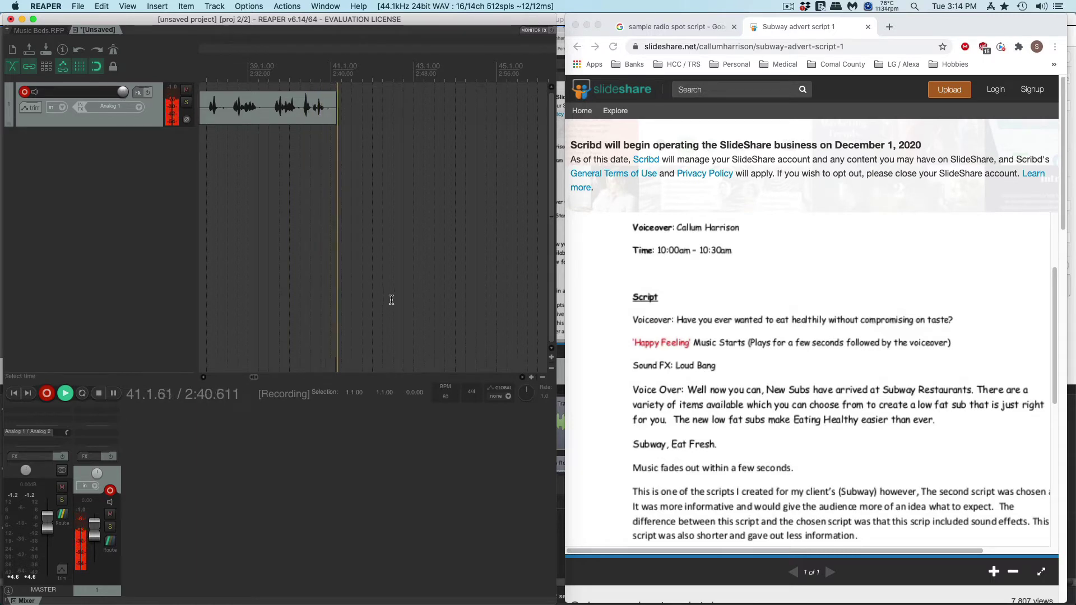
key(space)
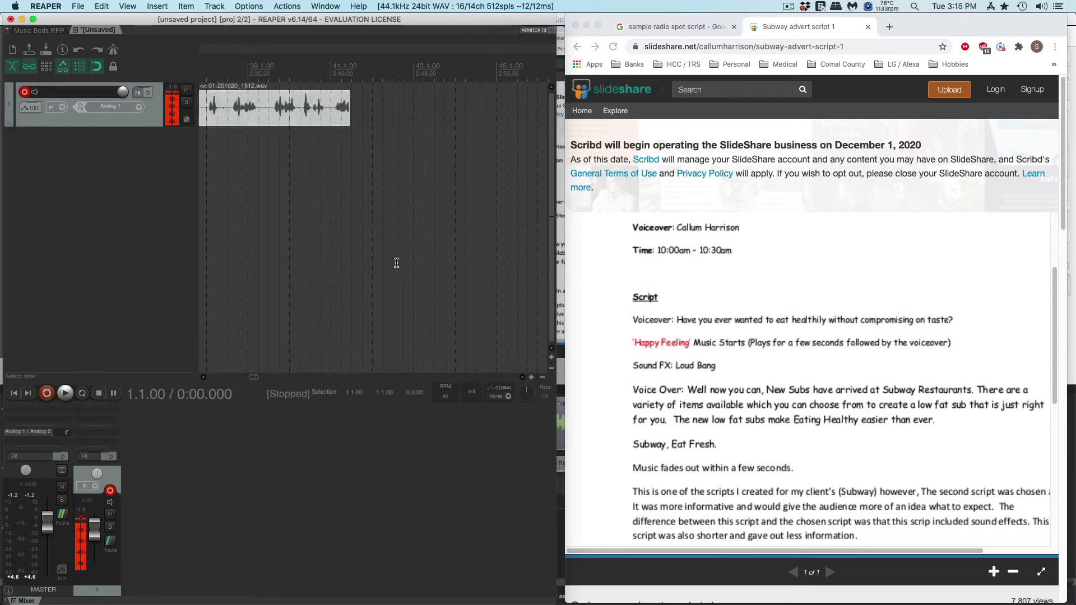
click(396, 263)
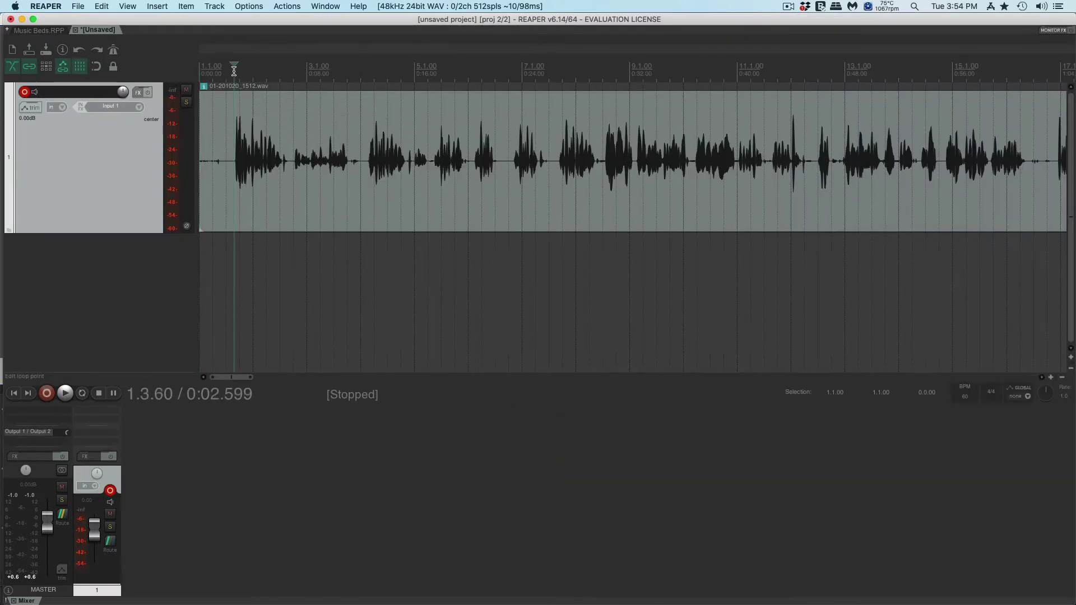
- Listen to the start of each opening take in the recording and compare the takes near 0:12 and 0:26
key(space)
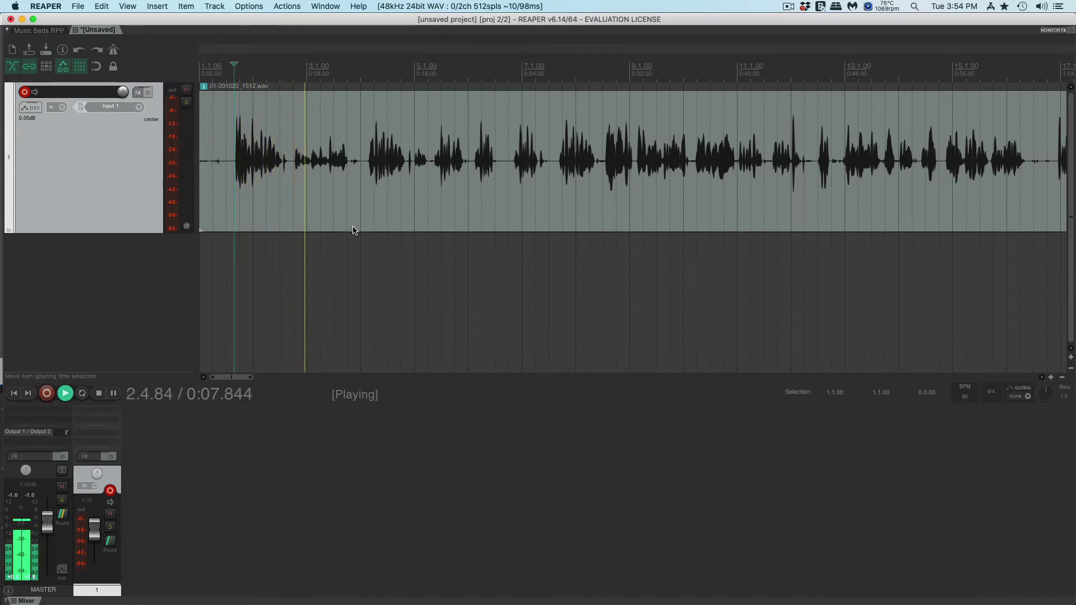
key(space)
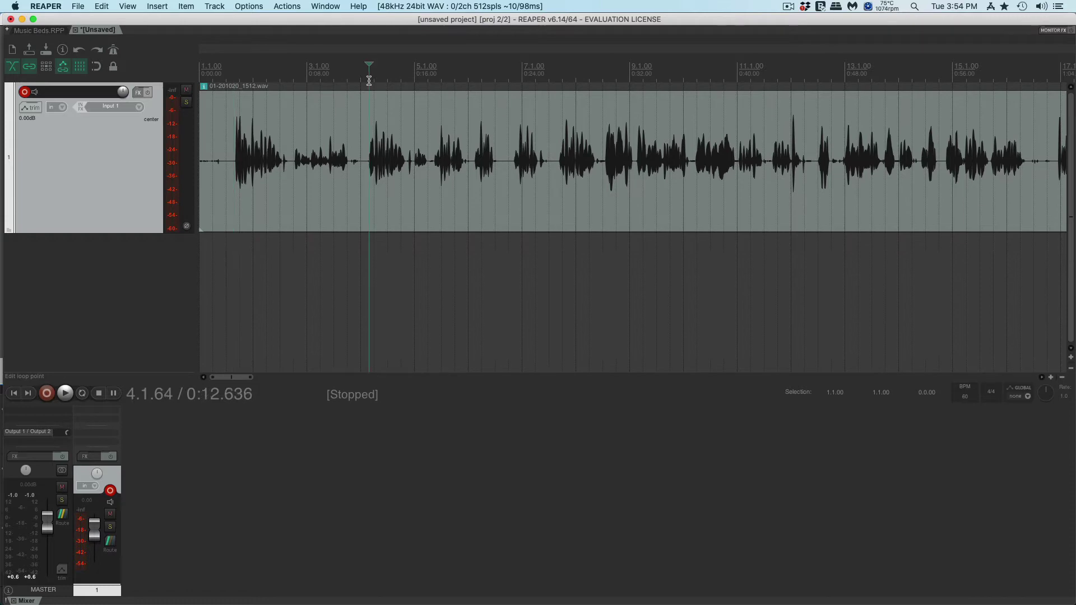
key(space)
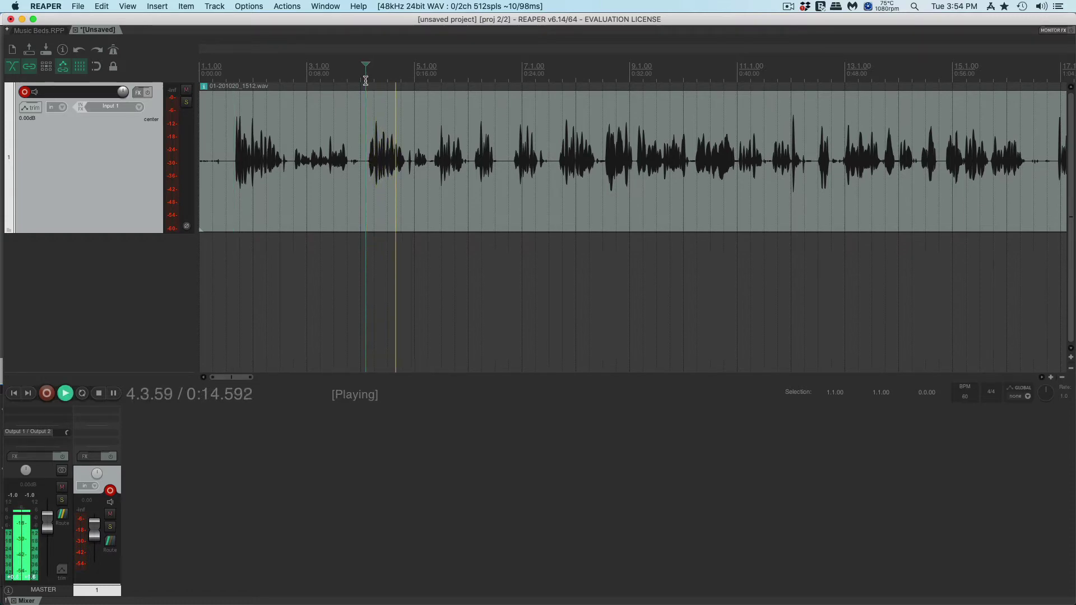
key(space)
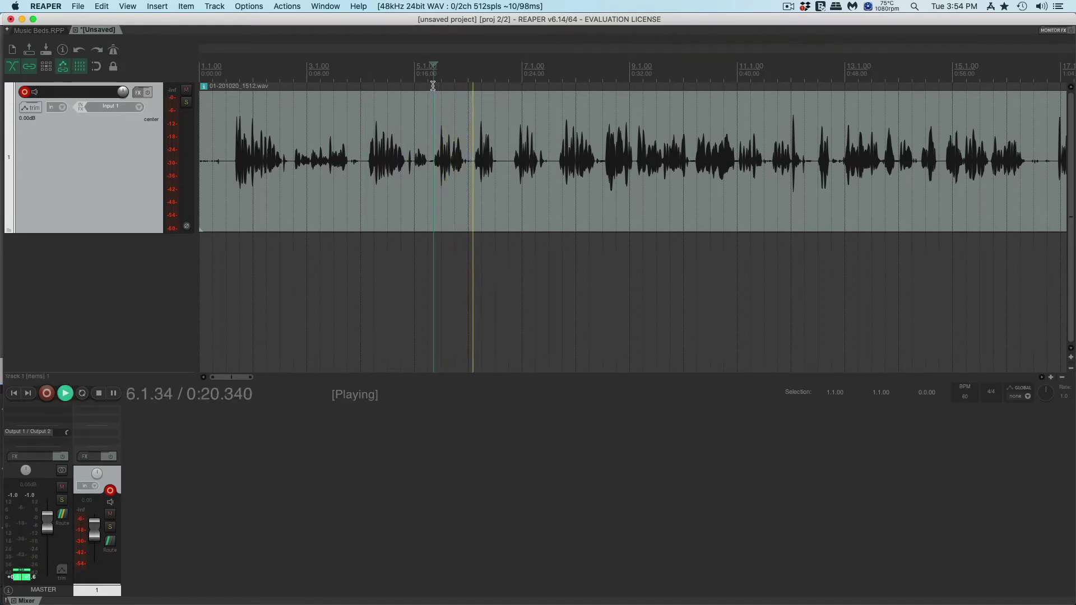
click(510, 88)
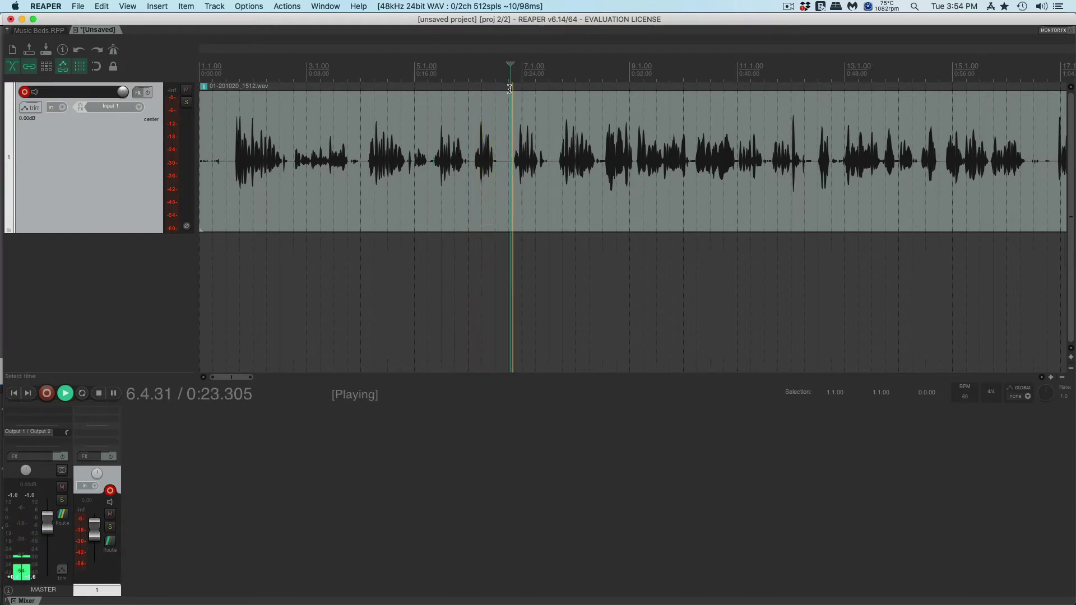
click(559, 88)
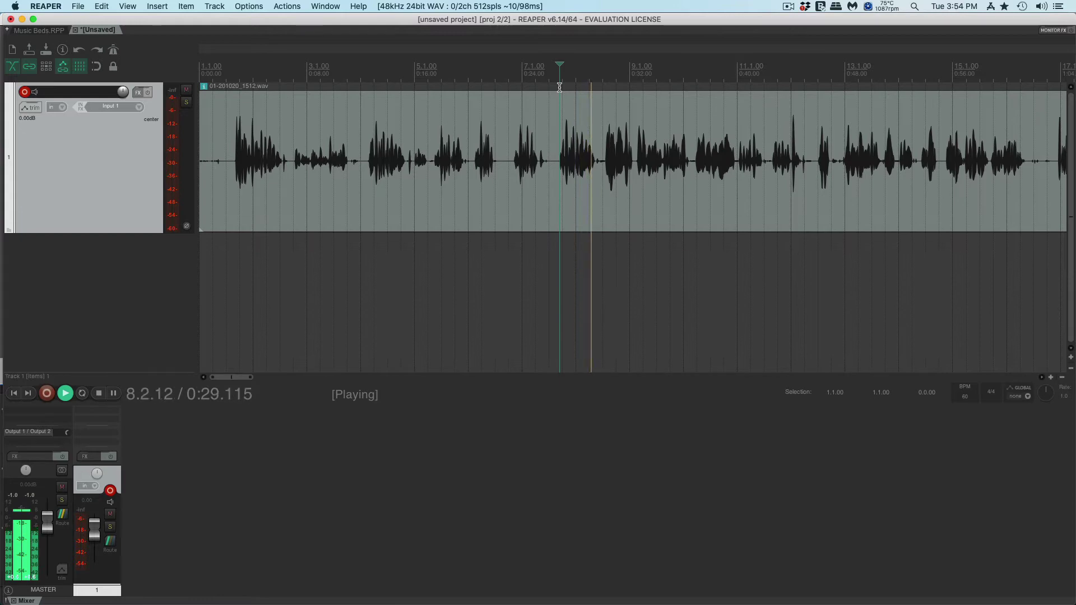
key(space)
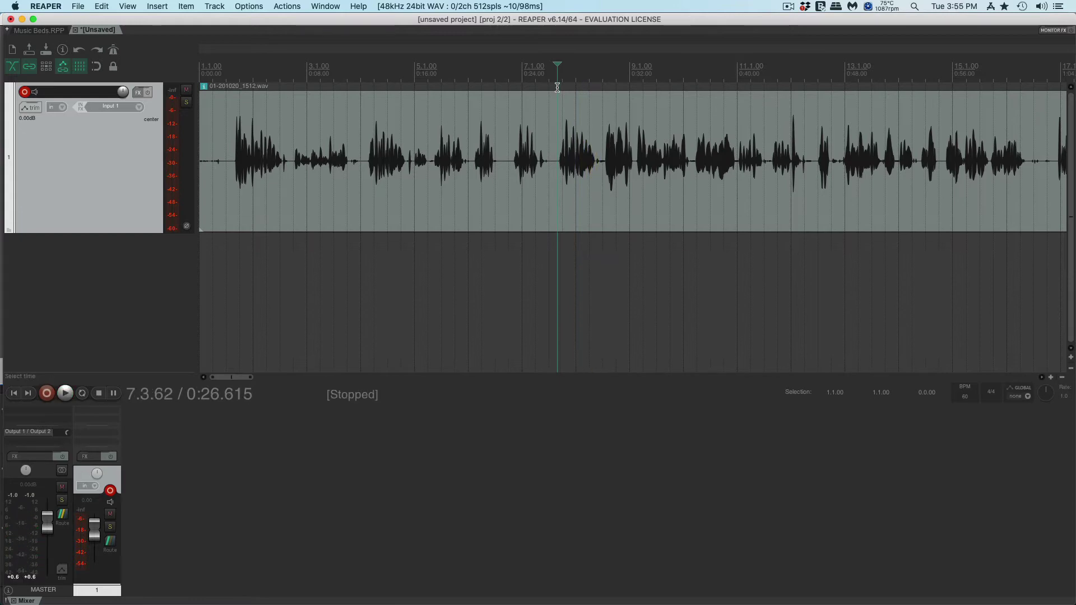
key(space)
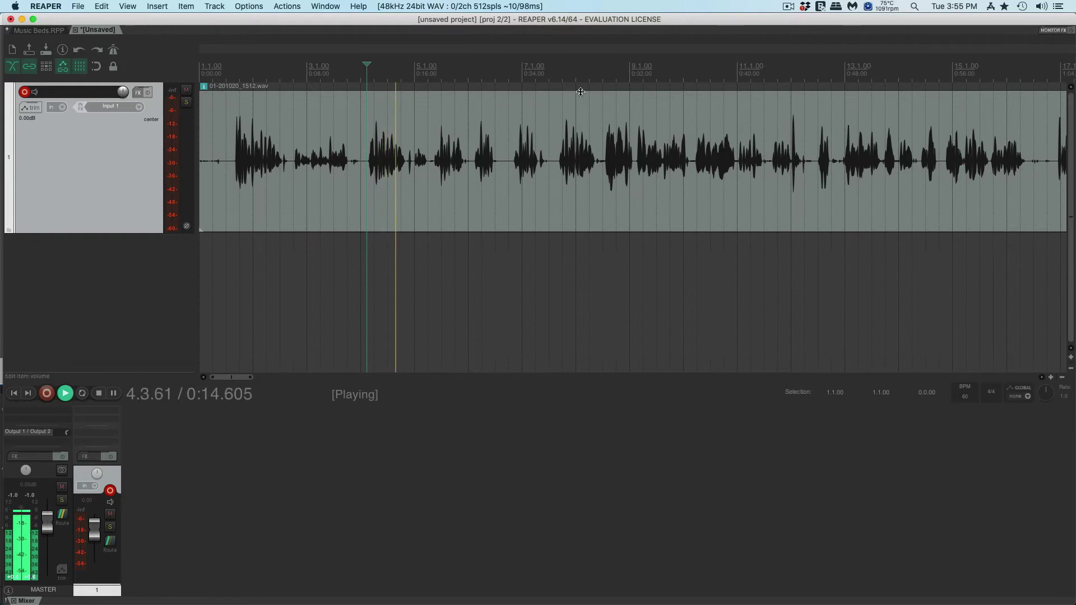
key(space)
click(557, 87)
key(space)
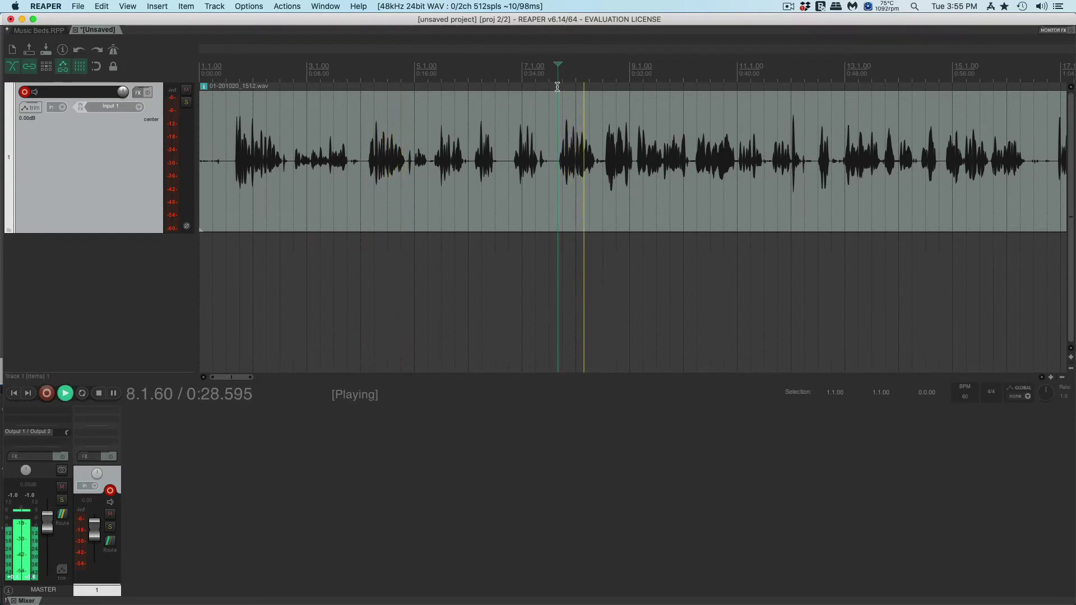
key(space)
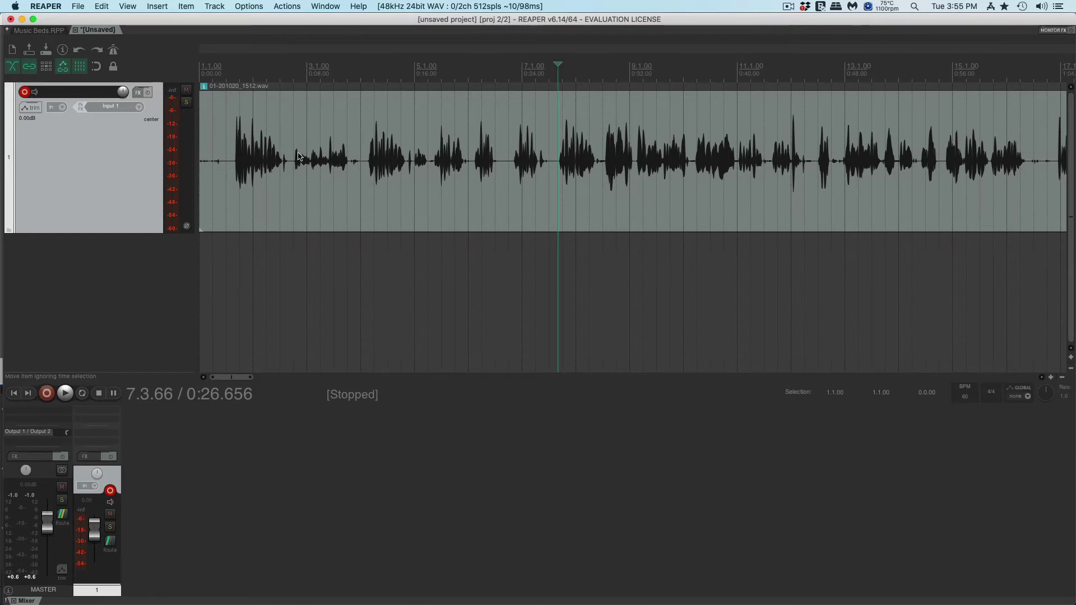
- Split the recorded item at the start of the take near 0:12.68 and at its end near 0:15.35
click(365, 162)
scroll(365, 162, up, 5)
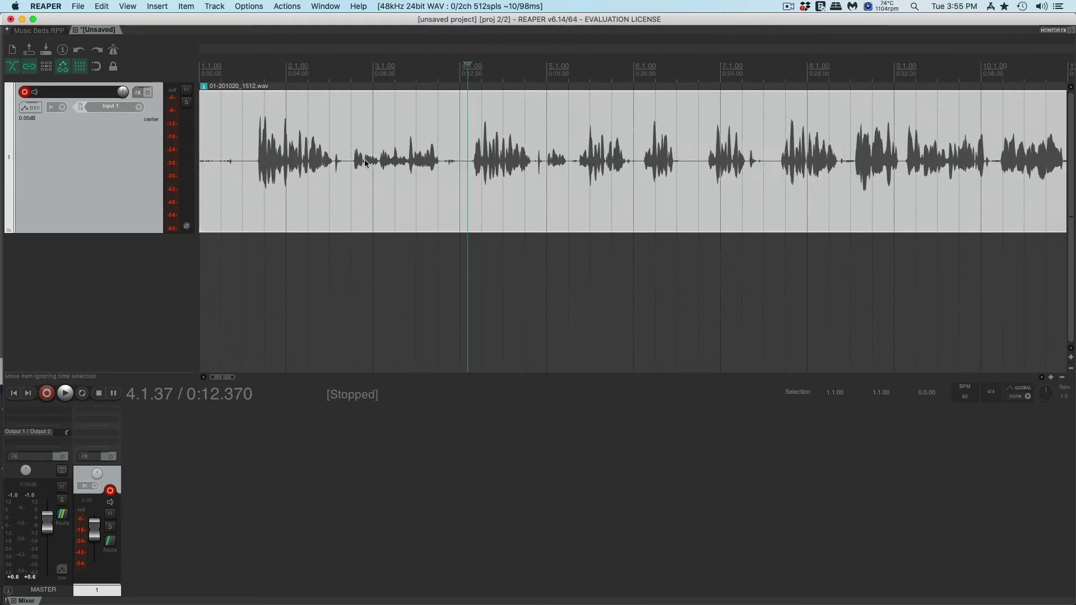
scroll(365, 163, up, 5)
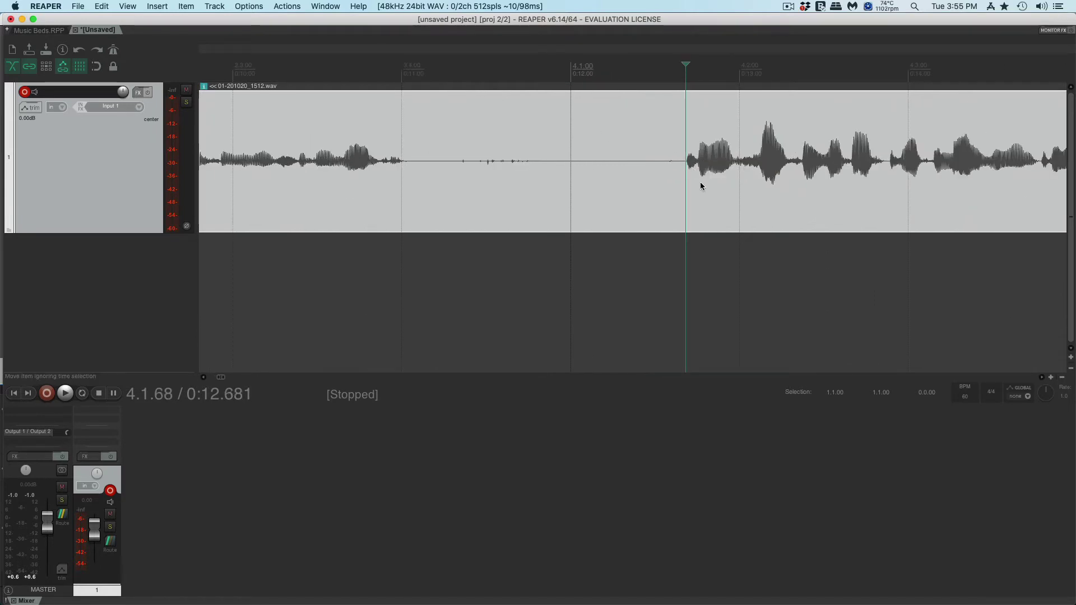
key(s)
scroll(701, 186, down, 3)
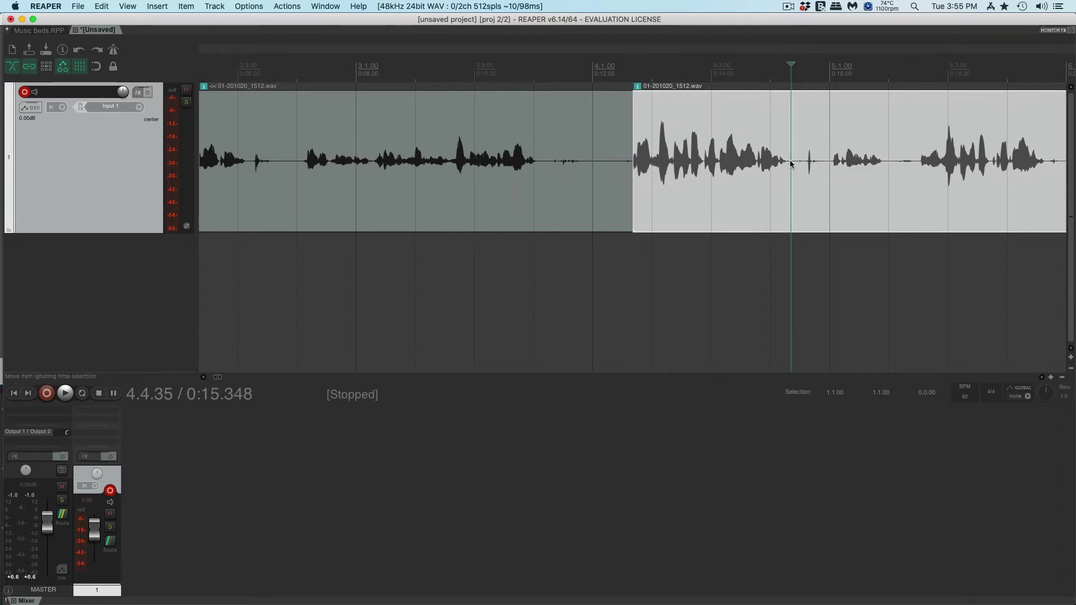
key(s)
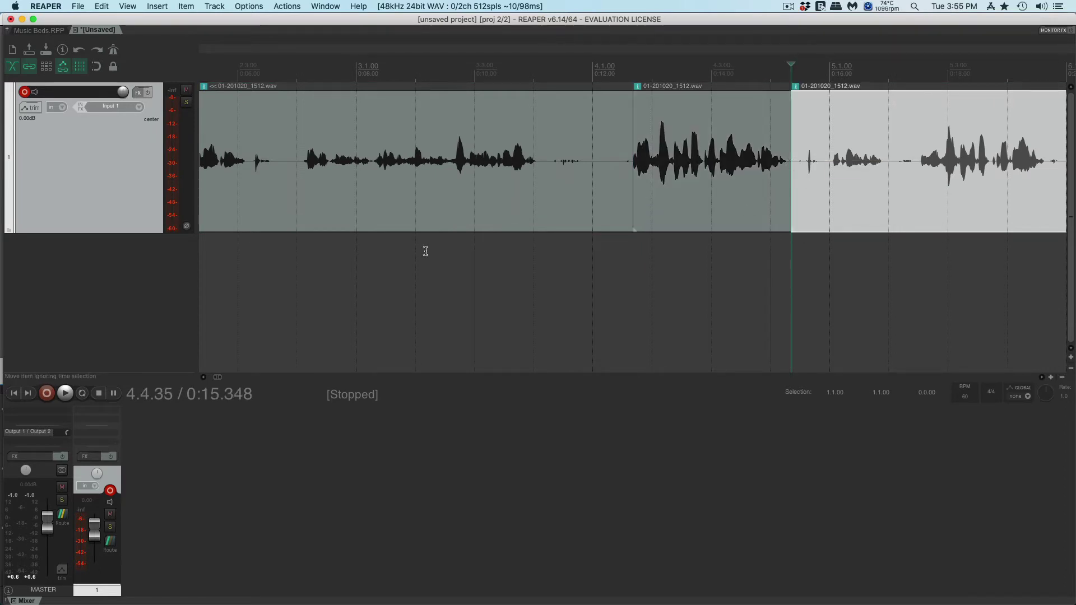
- Replay the first take from about 0:03 and 0:04 to judge its delivery
scroll(360, 192, down, 2)
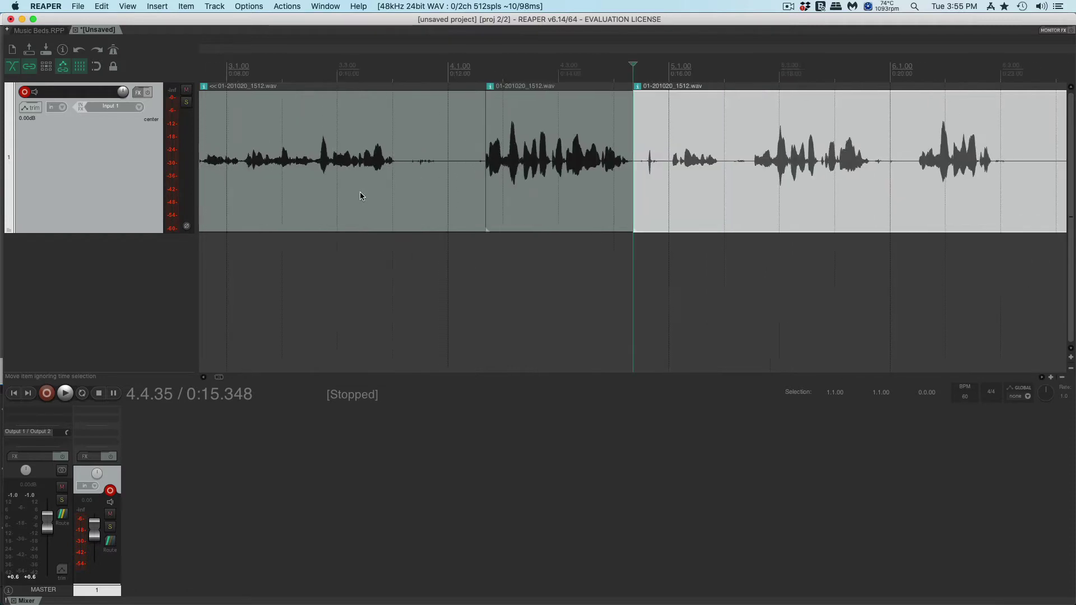
scroll(289, 192, down, 2)
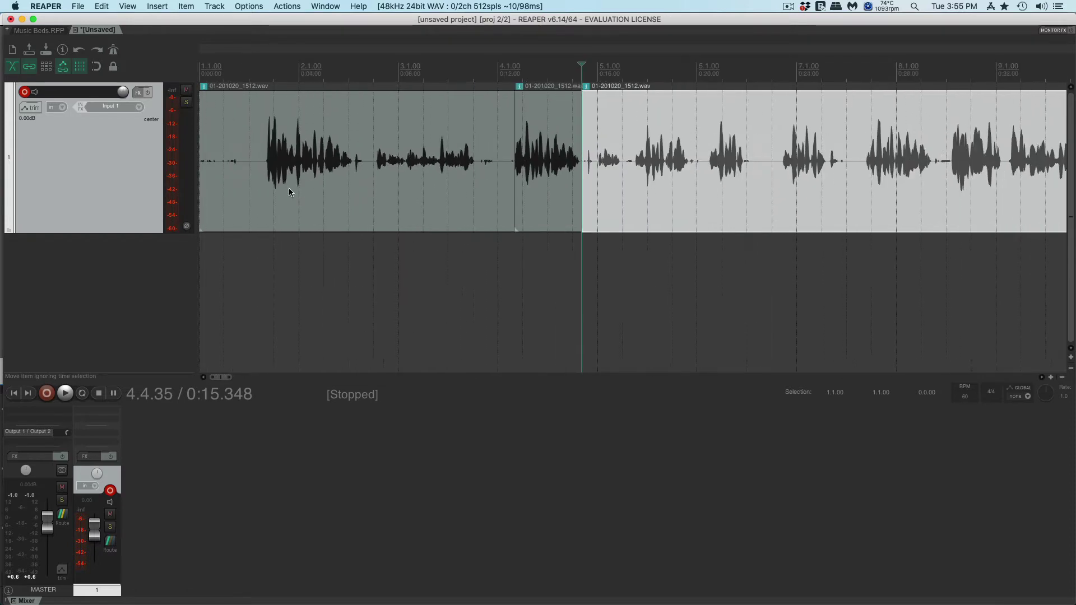
click(307, 74)
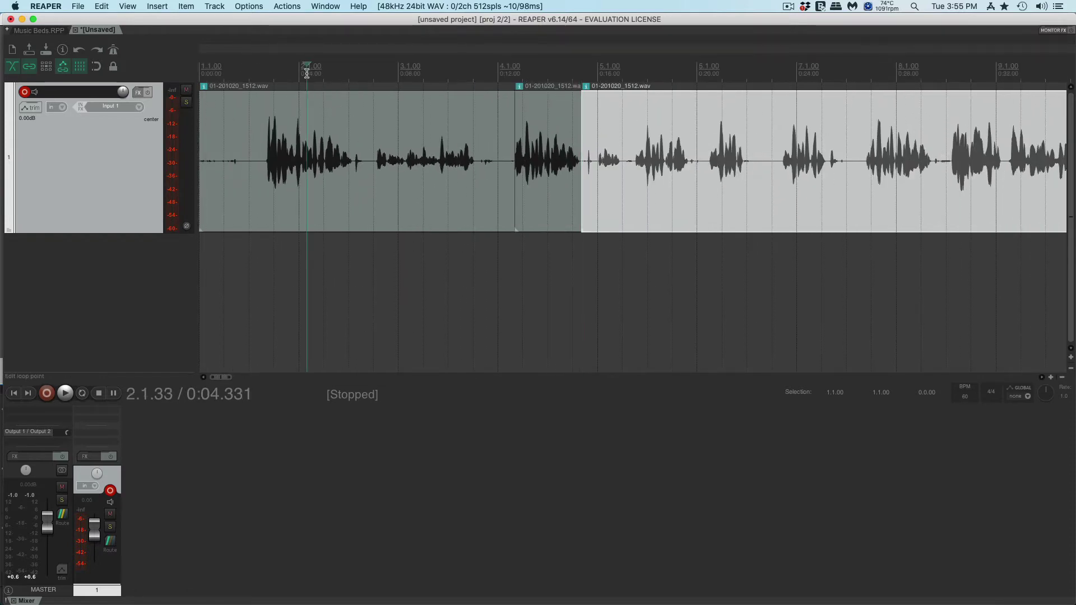
key(space)
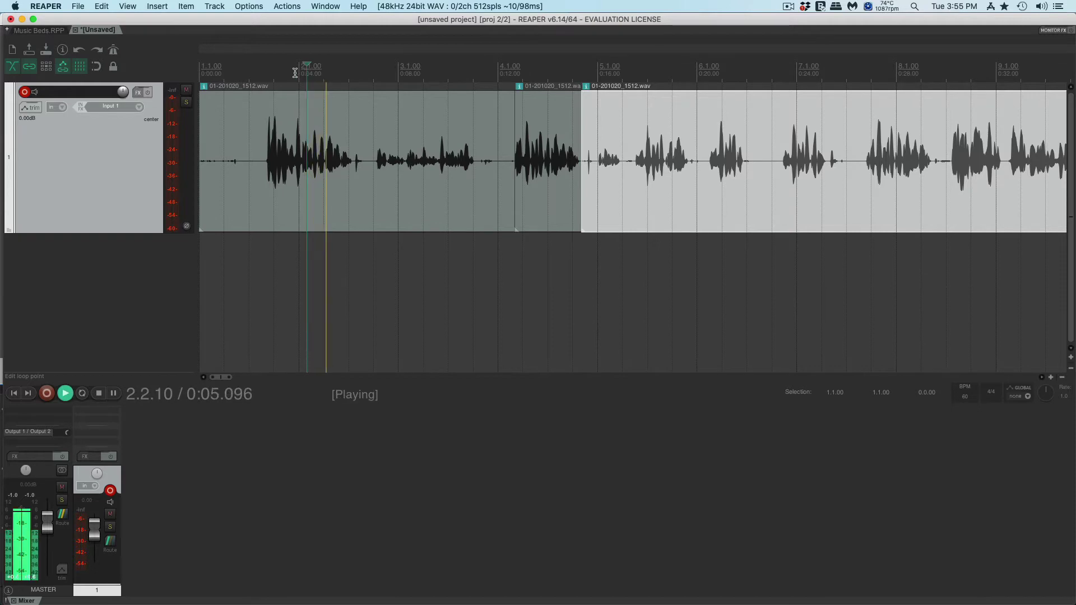
click(276, 73)
key(space)
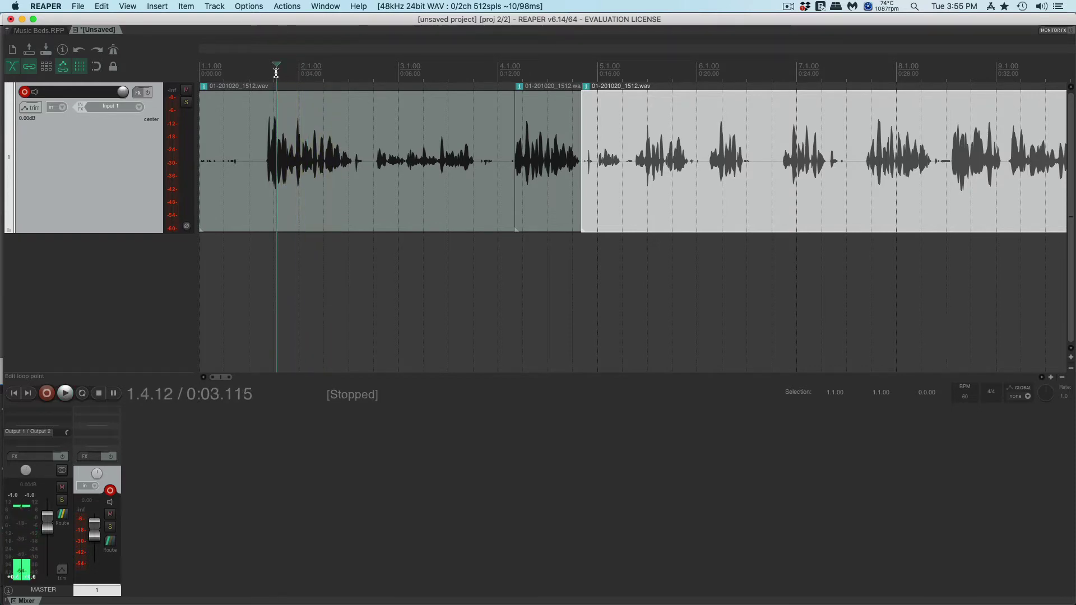
key(space)
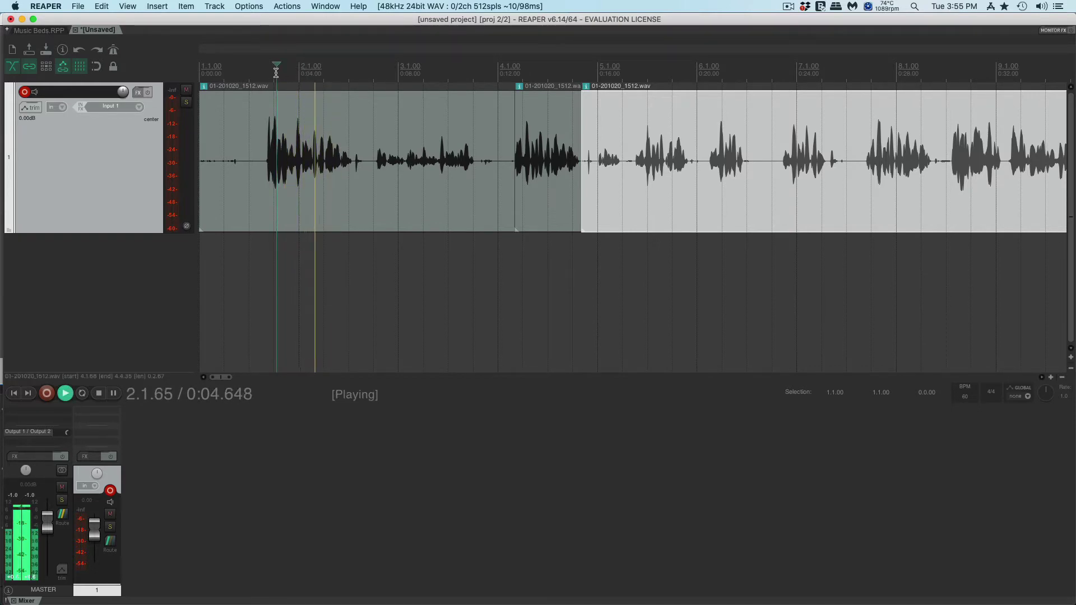
key(ctrl+space)
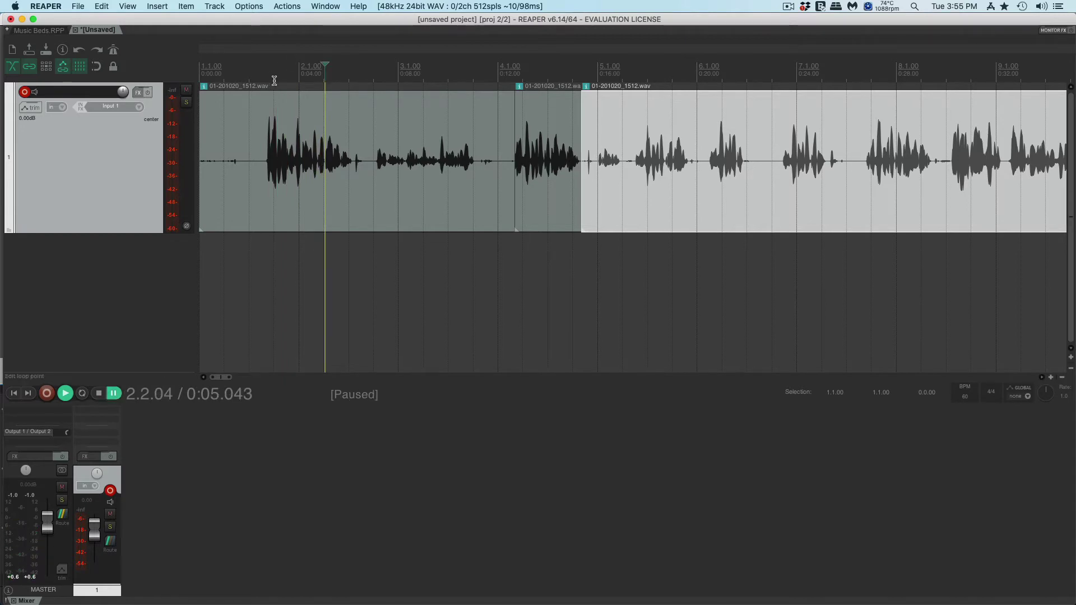
key(space)
key(space)
key(space)
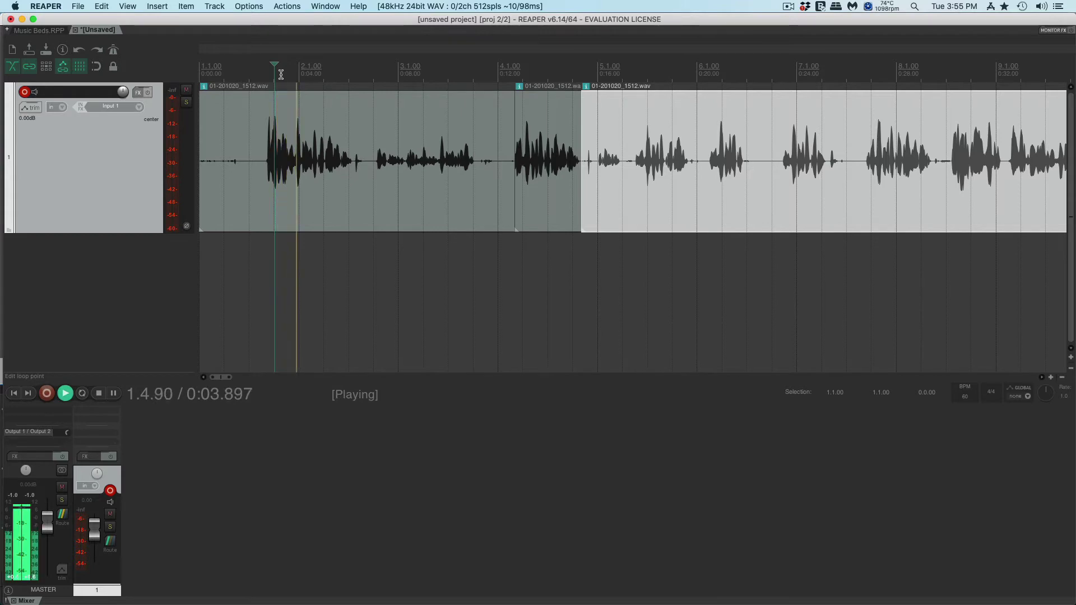
key(space)
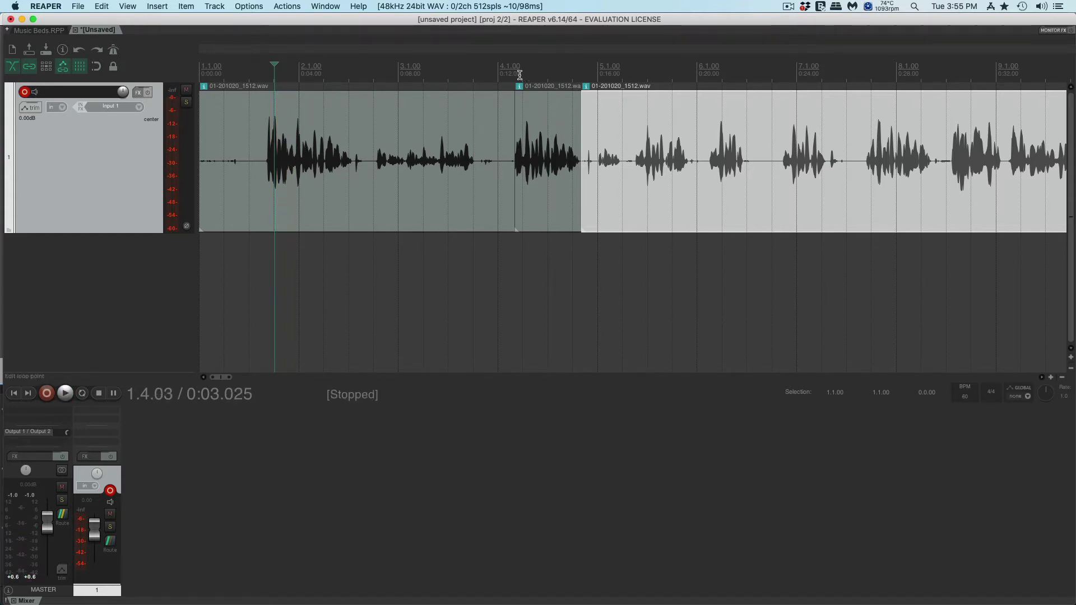
- Play the short separated clip from about 0:12.5 to compare its opening with the first take
click(518, 75)
key(space)
key(space)
click(511, 75)
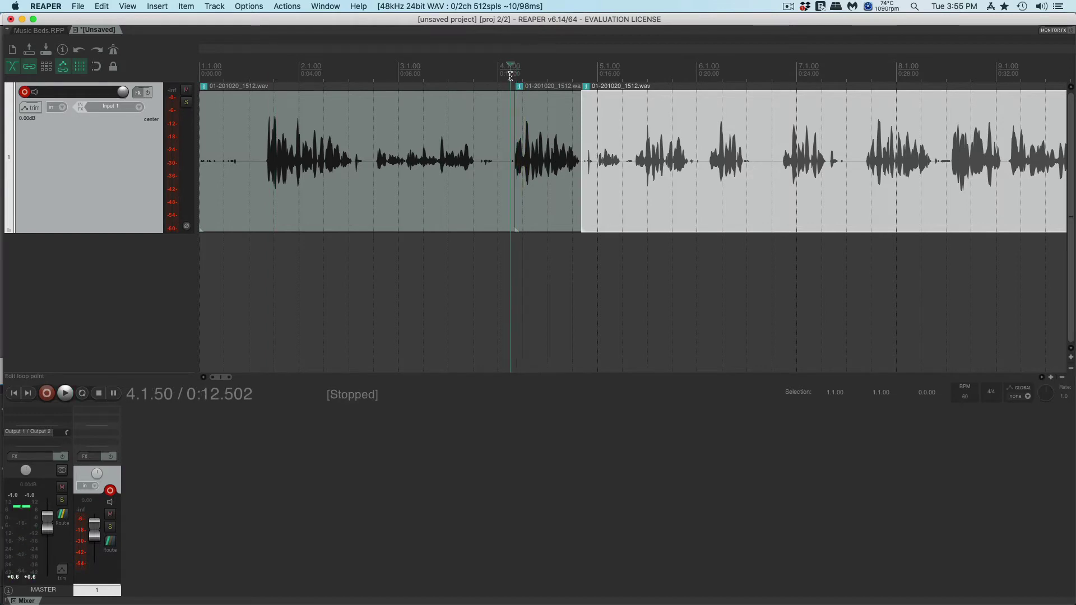
key(space)
key(space)
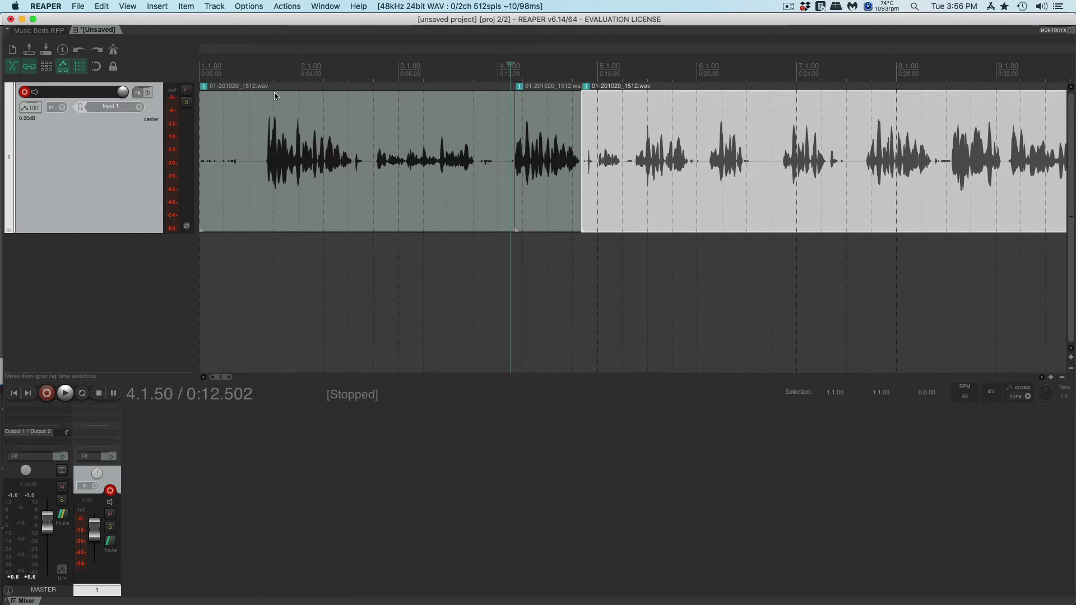
- Split the first take at 0:03.669, delete its remainder before the short clip, and extend the cut end to about 0:03.8
click(291, 163)
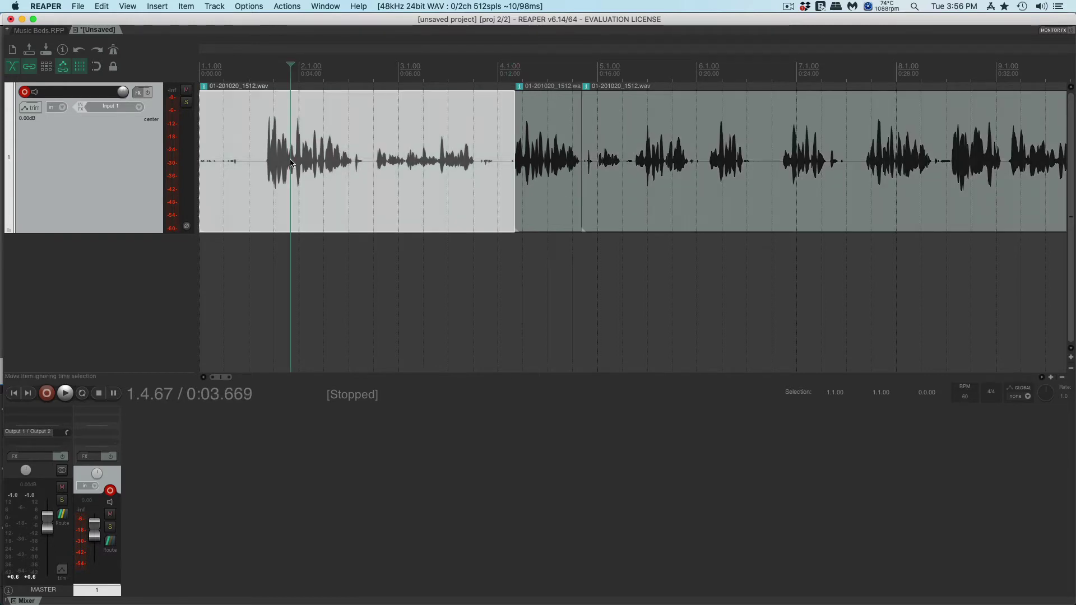
key(s)
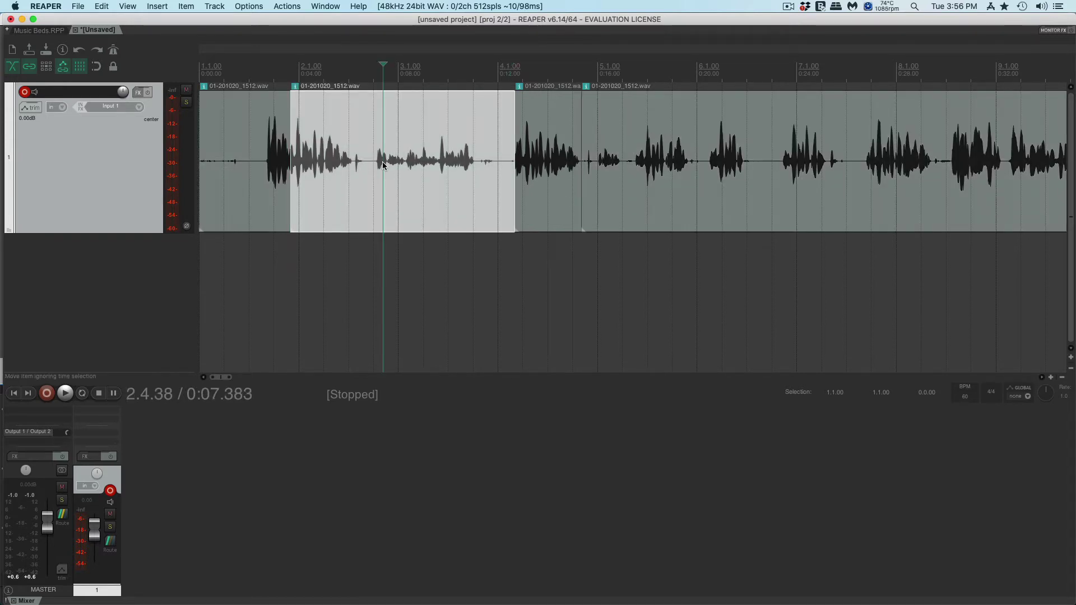
key(Delete)
mouse_move(287, 127)
mouse_down()
mouse_move(346, 127)
mouse_move(289, 125)
mouse_up()
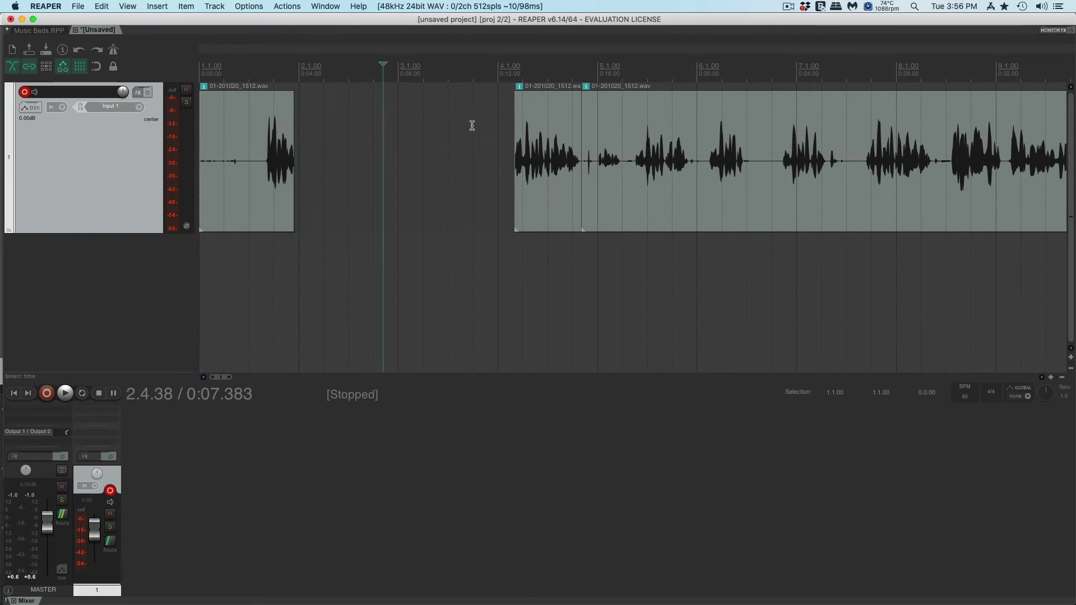
- Move the short clip against the first clip's end near 0:03.8 and shorten their overlap to a small crossfade
drag(533, 144, 312, 144)
click(263, 71)
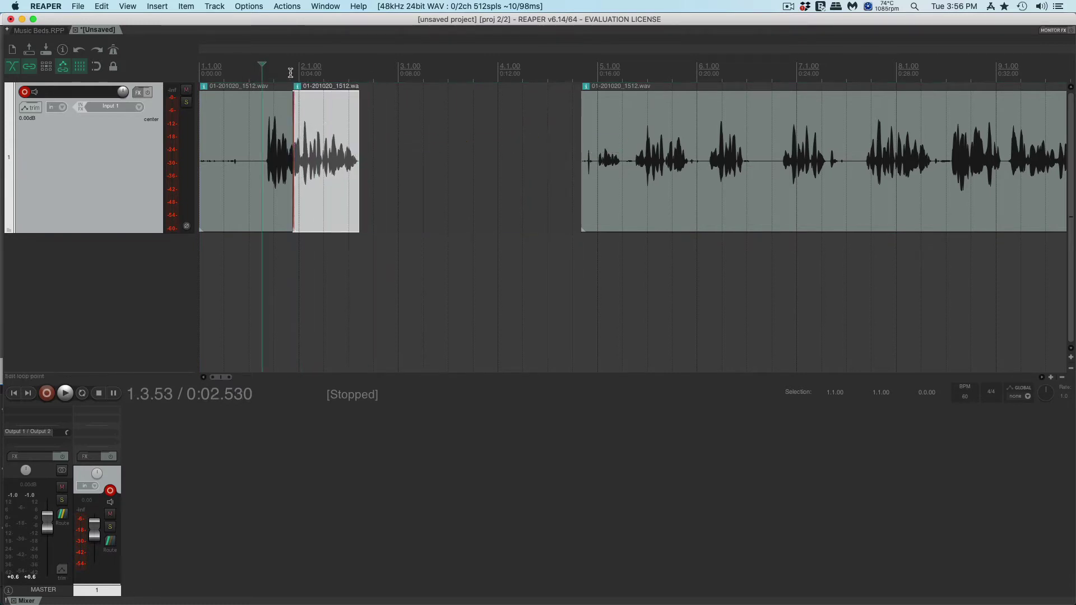
scroll(293, 73, up, 8)
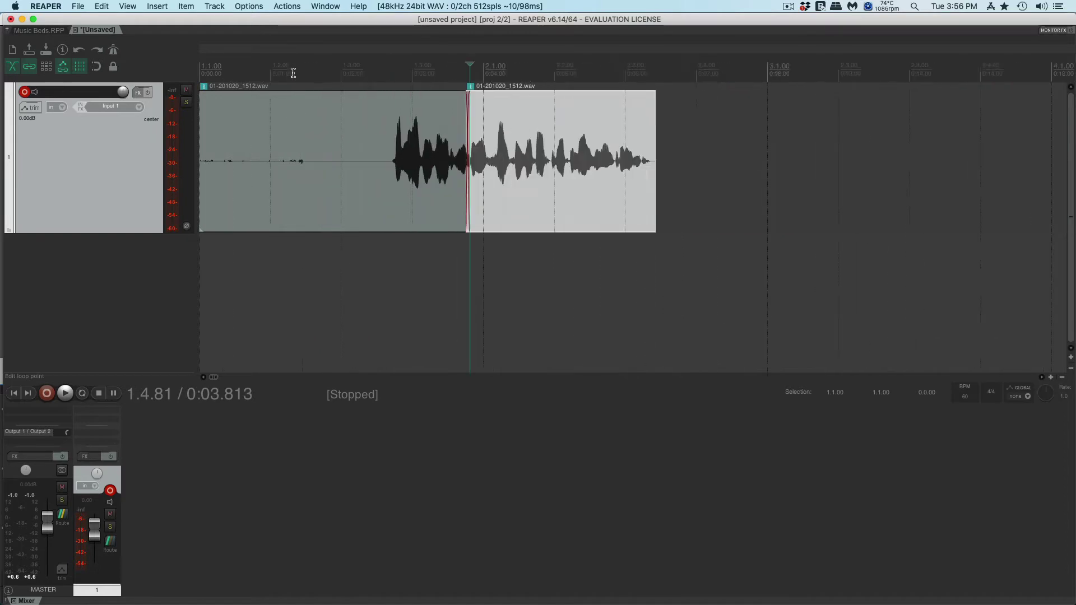
scroll(293, 73, up, 4)
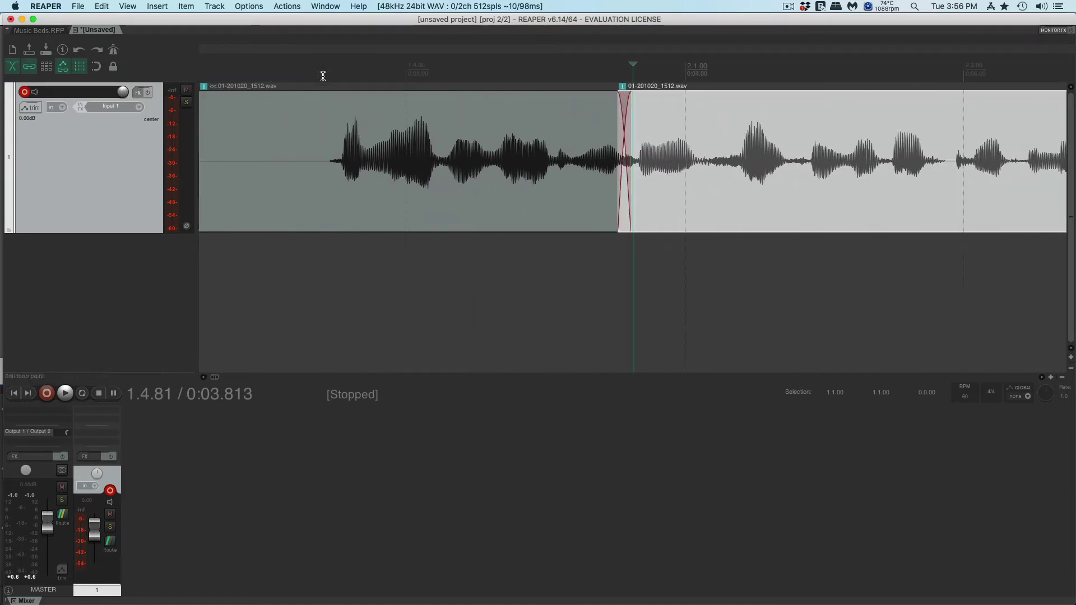
drag(670, 201, 694, 206)
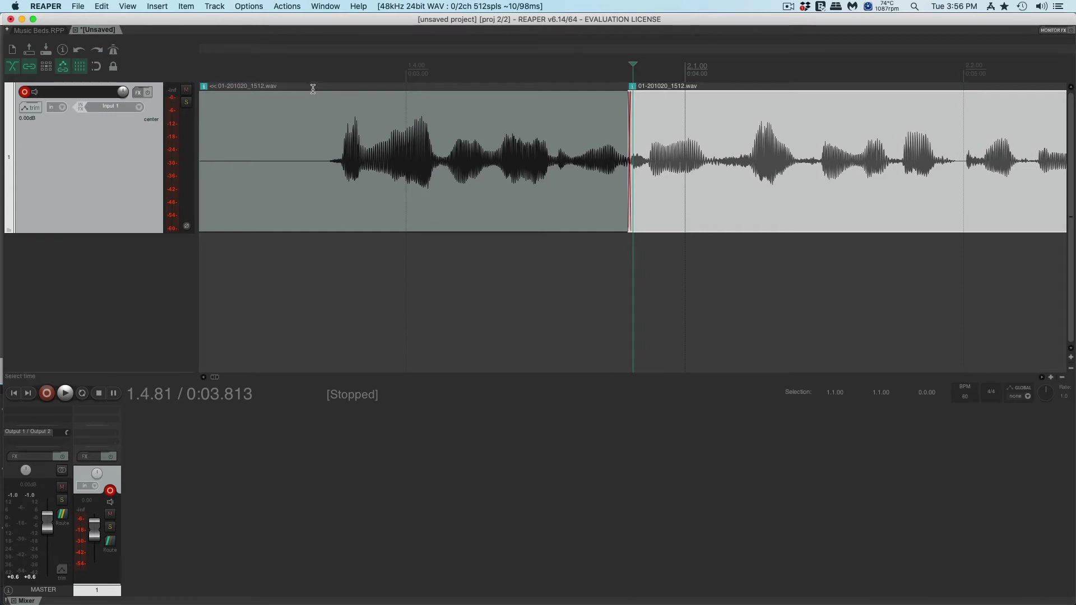
- Play across the join between the two clips from about 0:02.68 and 0:03.44 to judge the transition
click(316, 78)
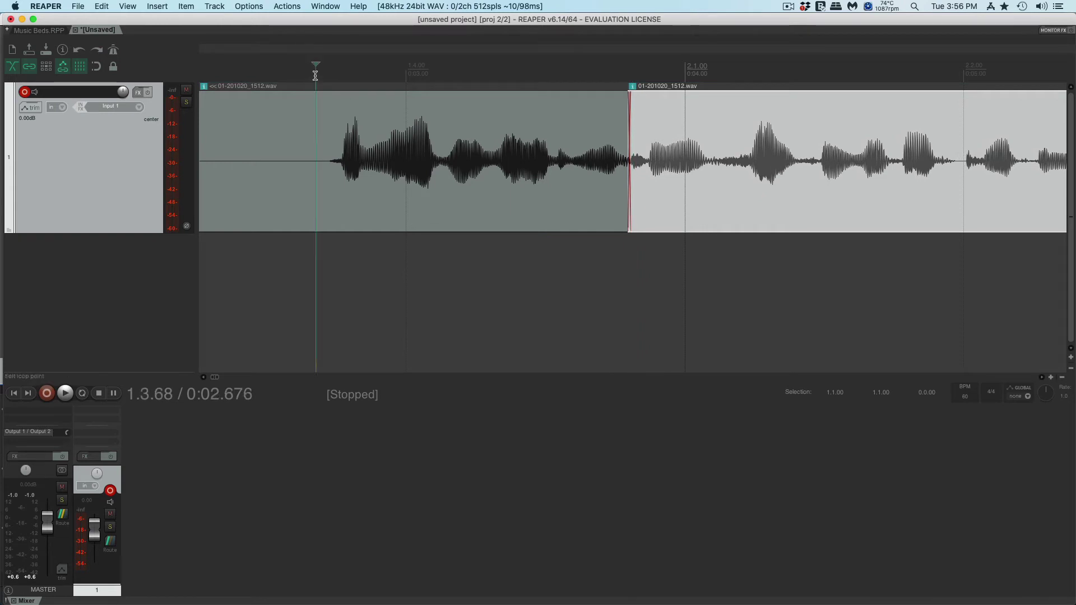
key(space)
key(space)
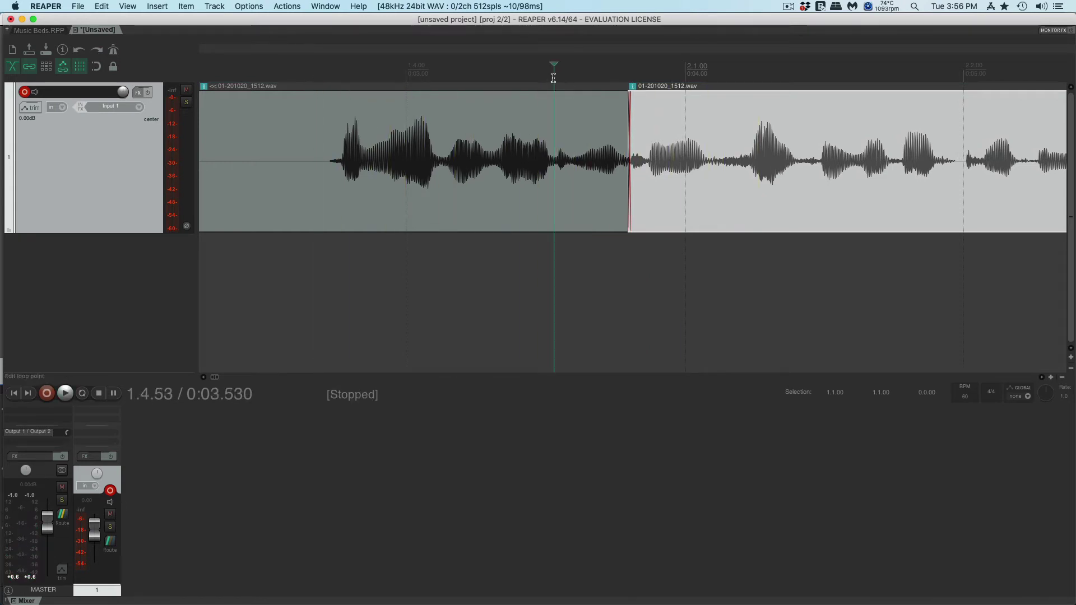
key(space)
key(space)
click(531, 80)
key(space)
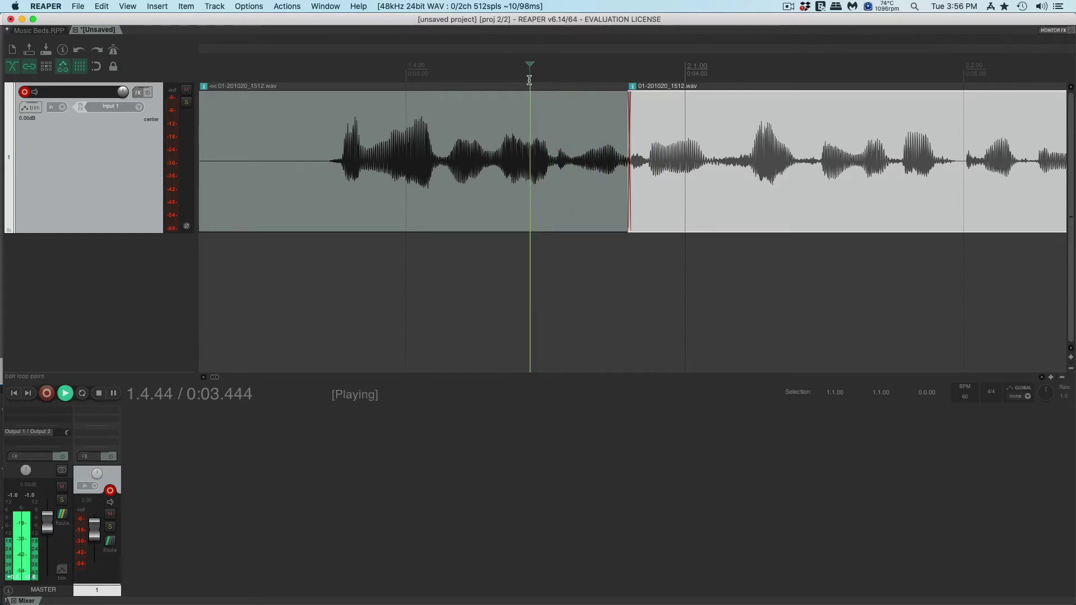
key(space)
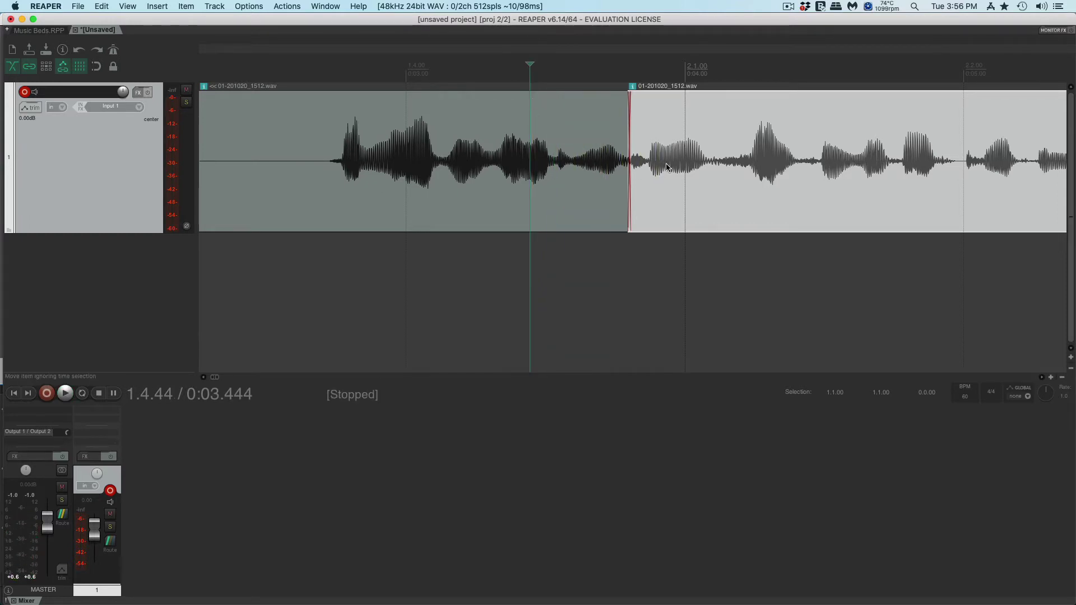
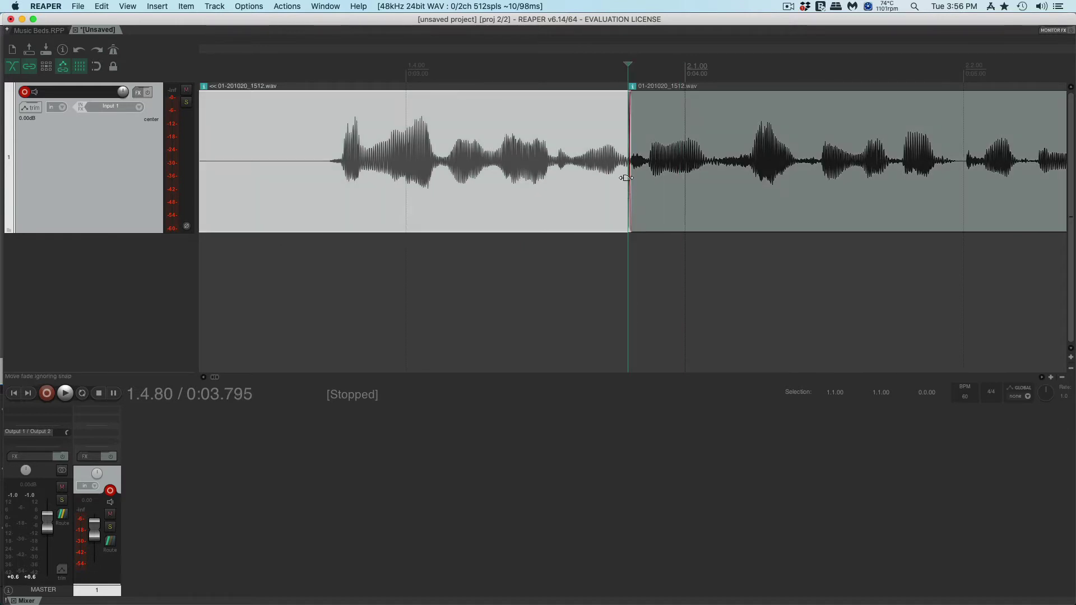
- Trim the first clip's end back to about 0:03.58 and play it repeatedly from 0:03.289 to check the cut word
click(629, 177)
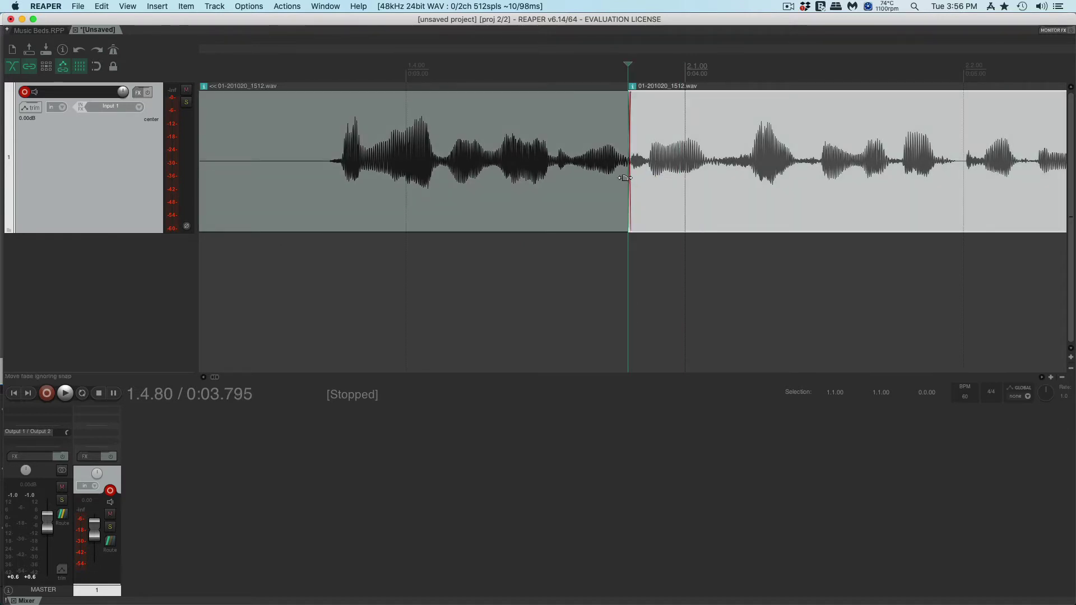
drag(626, 175, 568, 197)
click(487, 78)
key(space)
key(space)
key(space)
key(space)
key(space)
key(space)
key(space)
key(space)
key(space)
key(space)
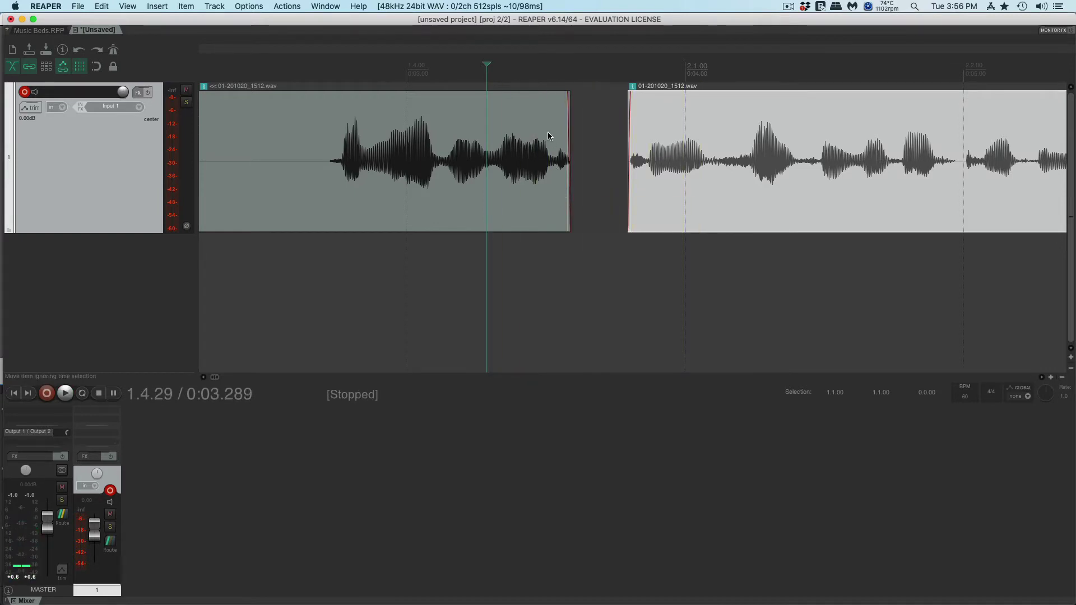
key(space)
key(space)
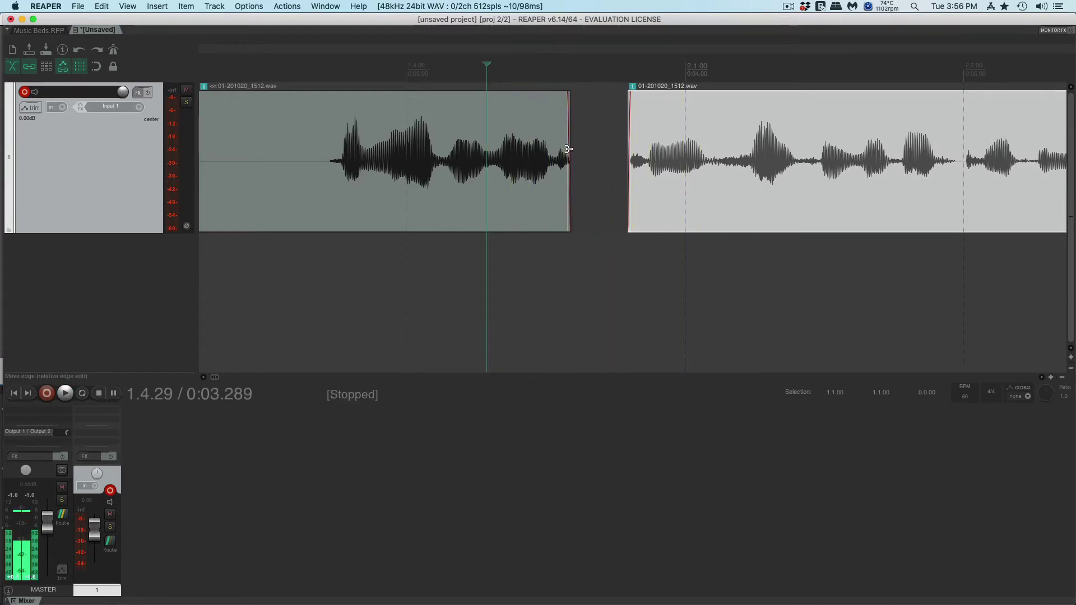
- Trim the first clip's end further to about 0:03.54 and move the second clip earlier to meet it
drag(570, 188, 556, 188)
click(652, 197)
drag(652, 198, 579, 198)
- Play the new join repeatedly from 0:03.289 to check how the two takes flow together
key(space)
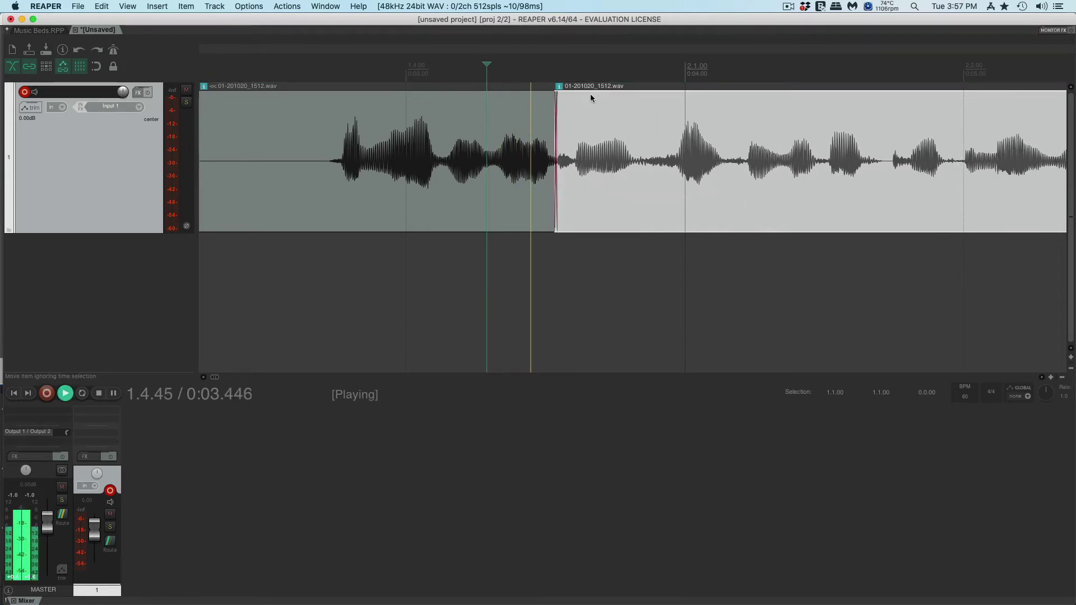
key(space)
key(space)
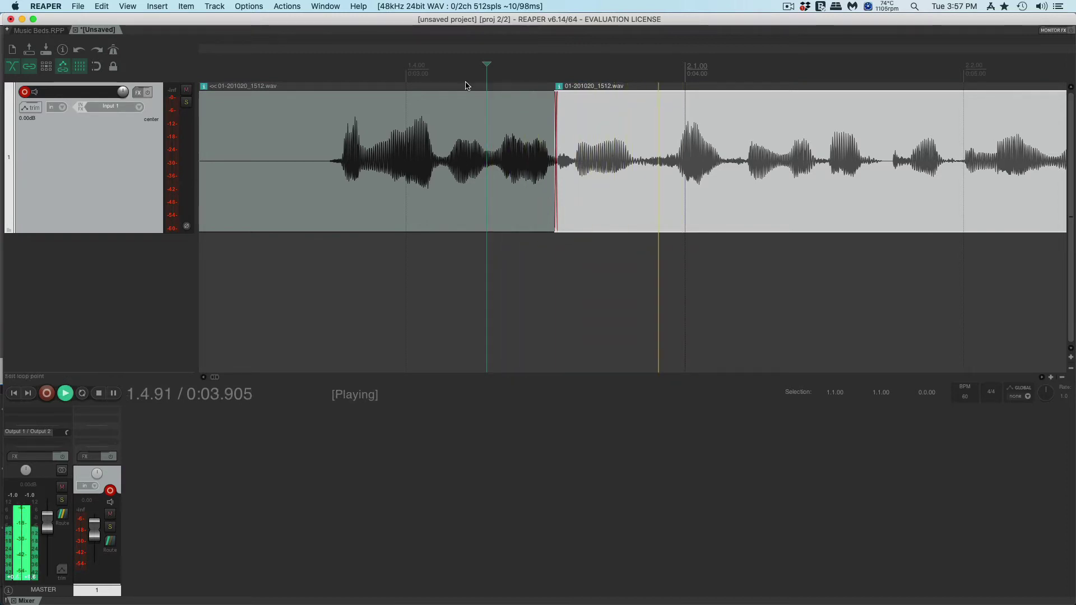
key(space)
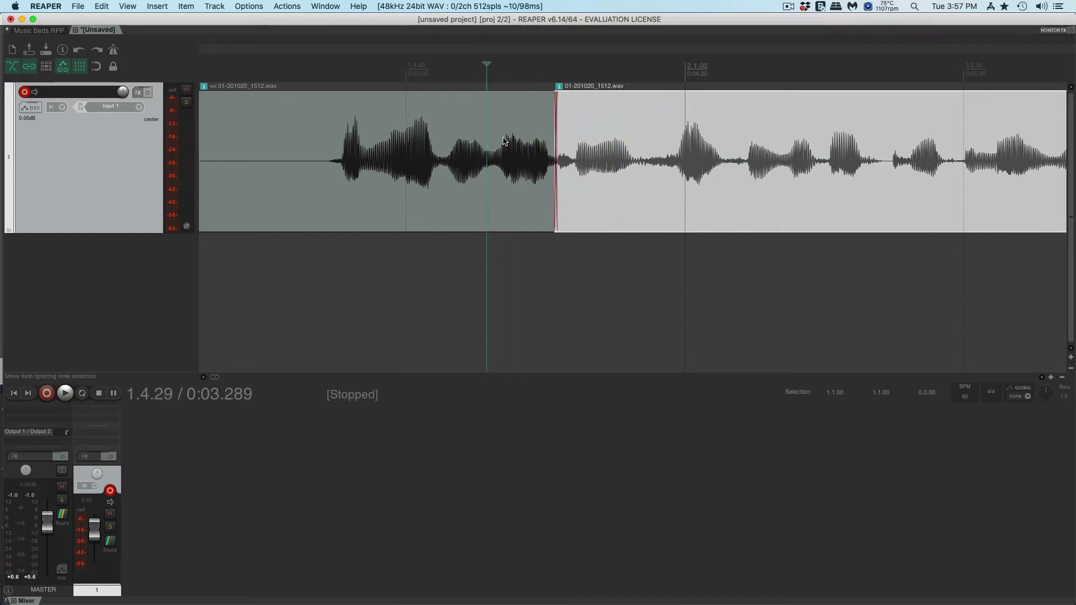
key(space)
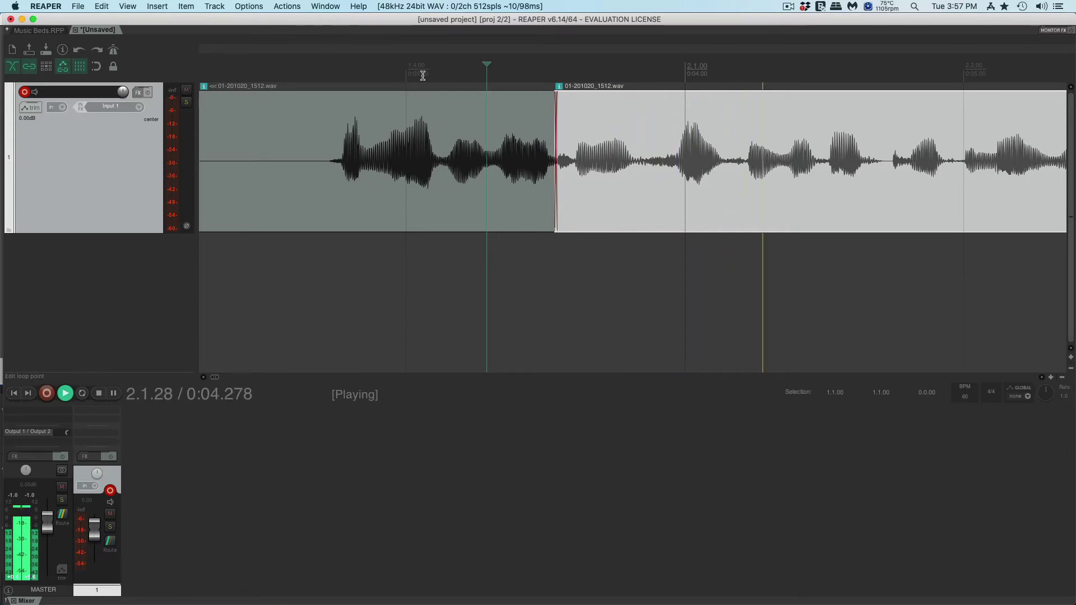
key(space)
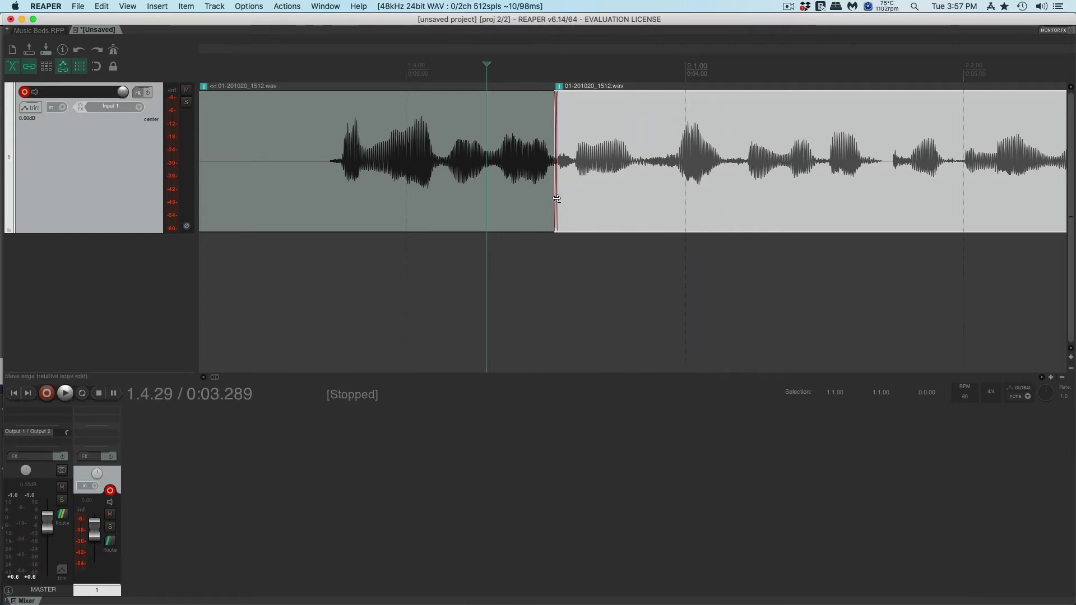
key(space)
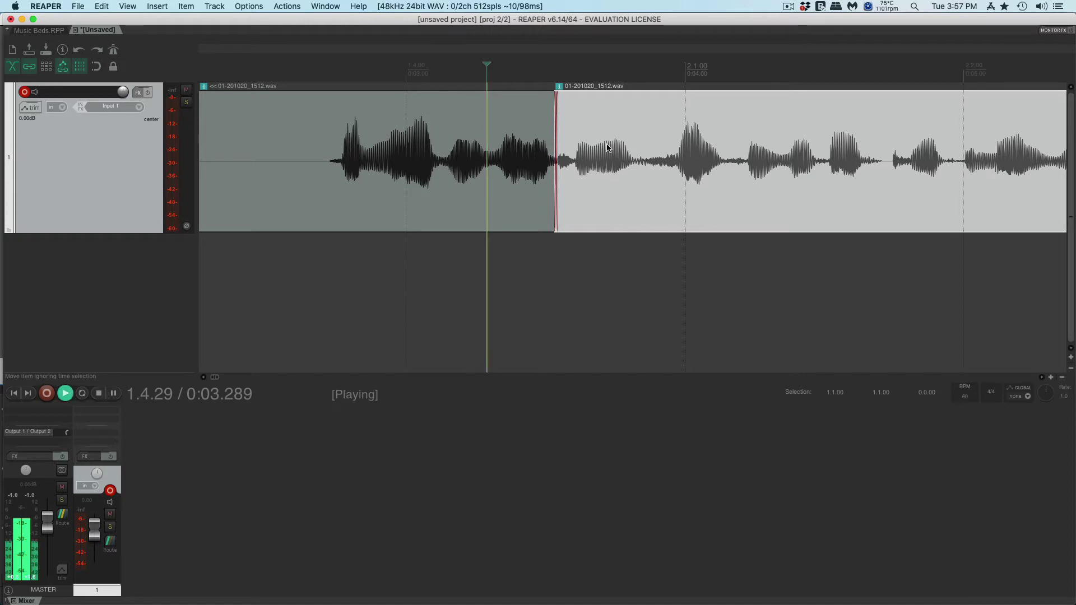
key(space)
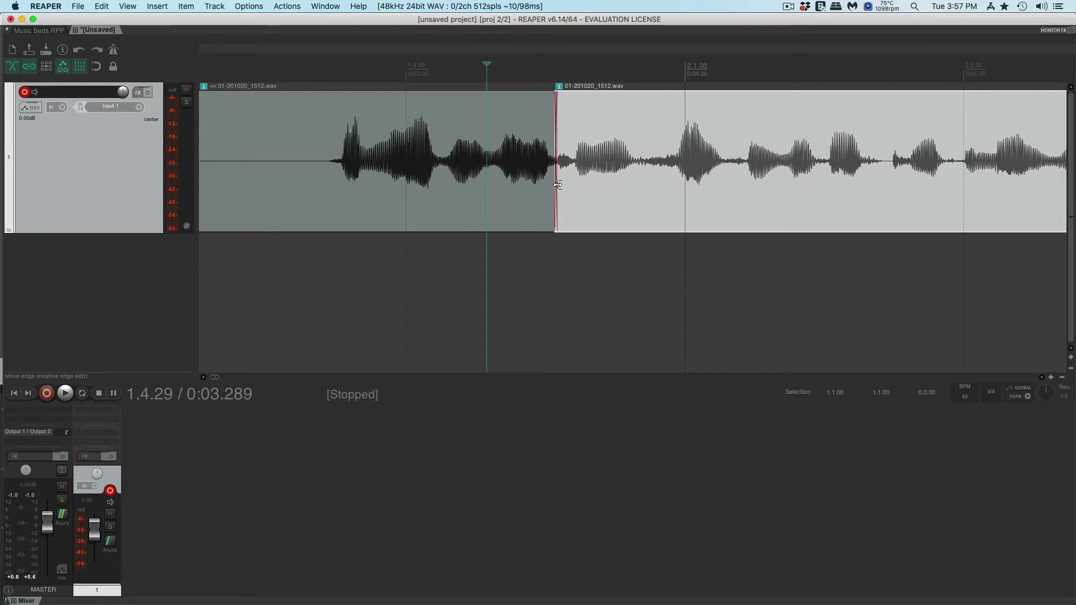
- Shift the edit point between the two clips to about 0:03.68 and on to about 0:03.86, playing each version from 0:03.289
drag(558, 185, 599, 191)
key(space)
key(space)
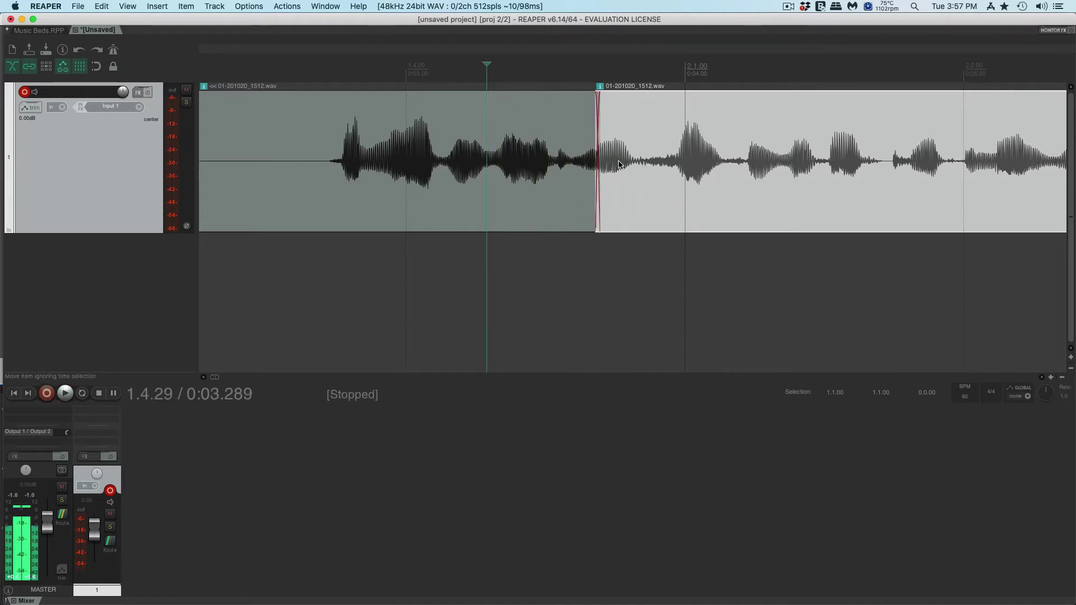
key(space)
key(space)
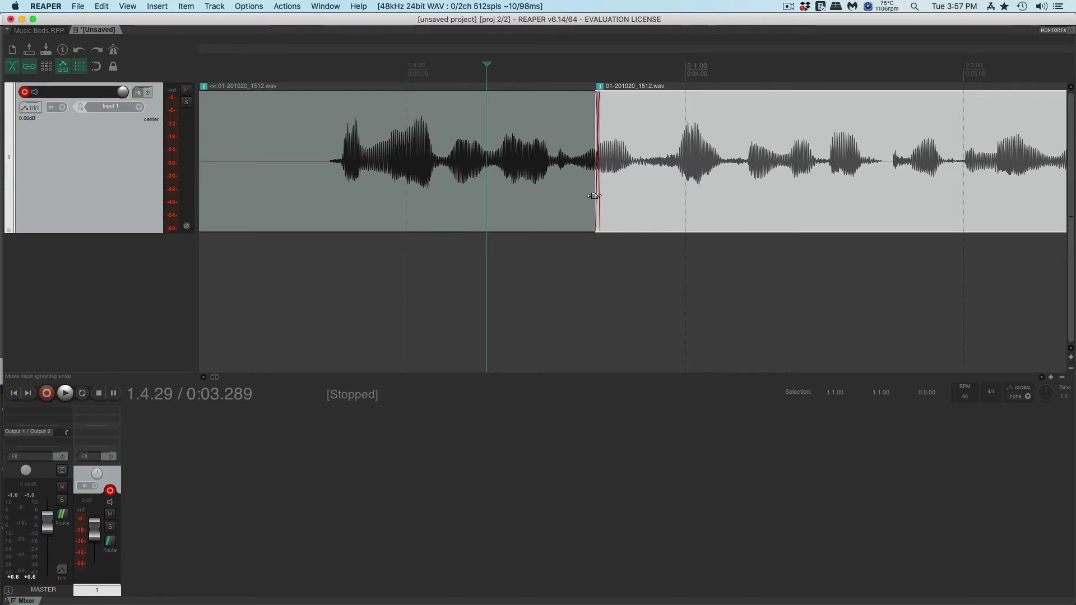
drag(598, 193, 646, 200)
key(space)
key(space)
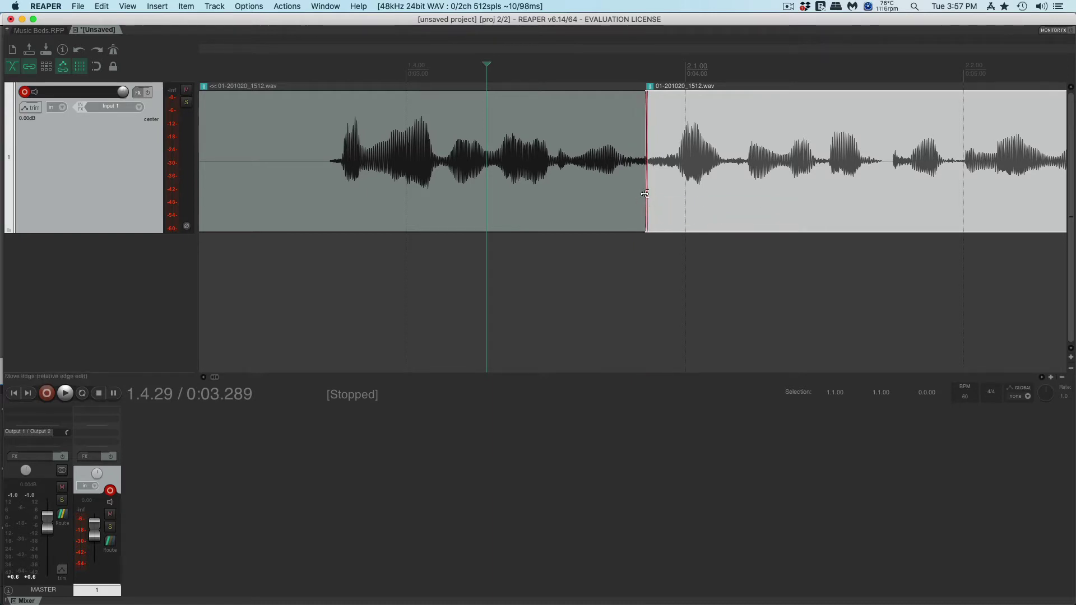
- Widen the crossfade between the two clips around 0:03.9 and play it back from 0:03.289
drag(645, 194, 643, 194)
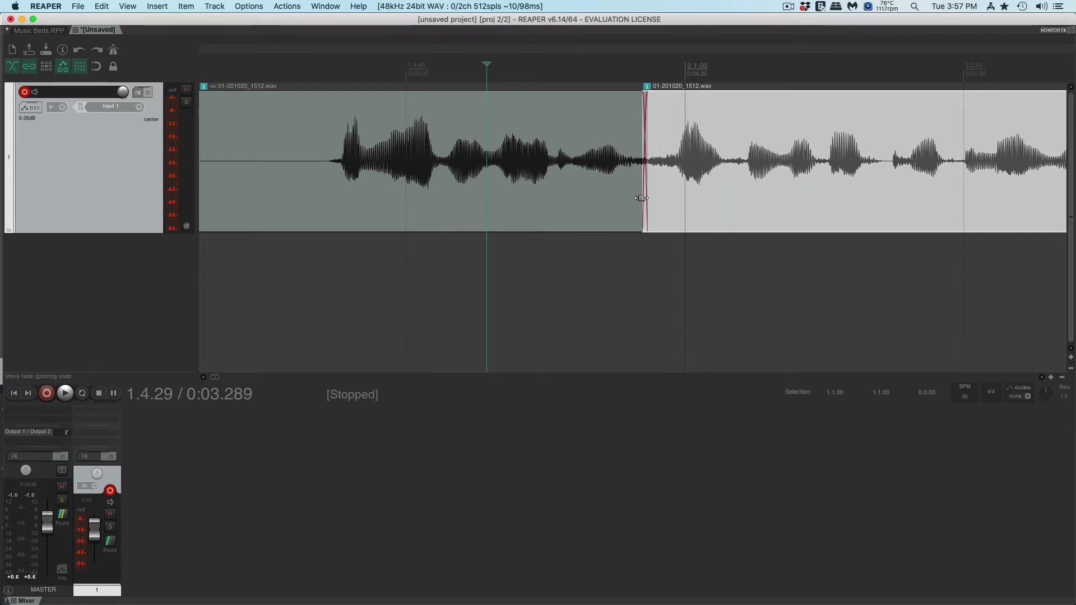
drag(642, 198, 656, 193)
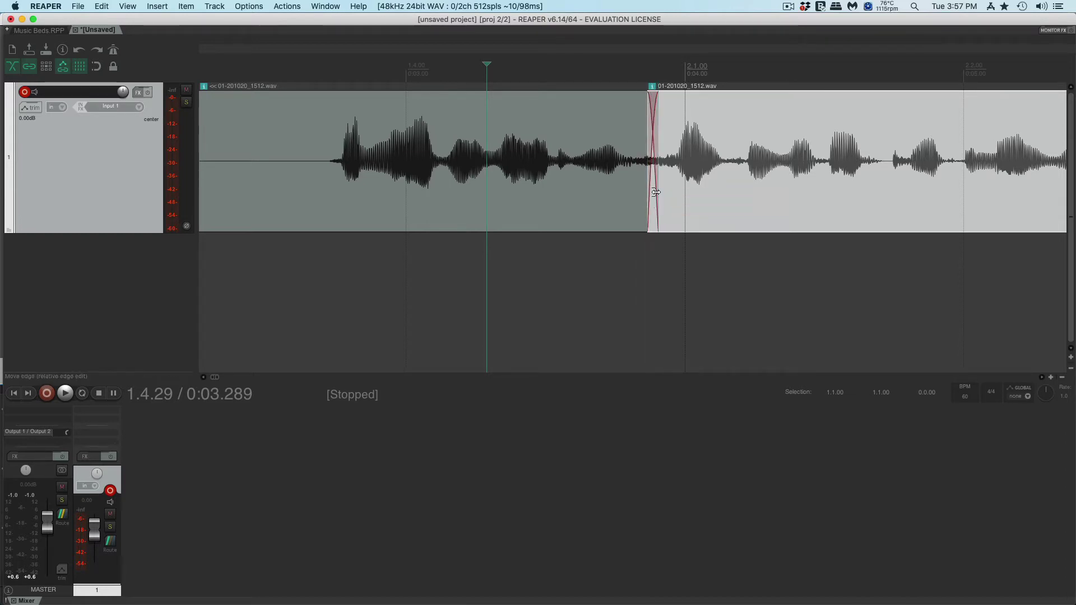
key(space)
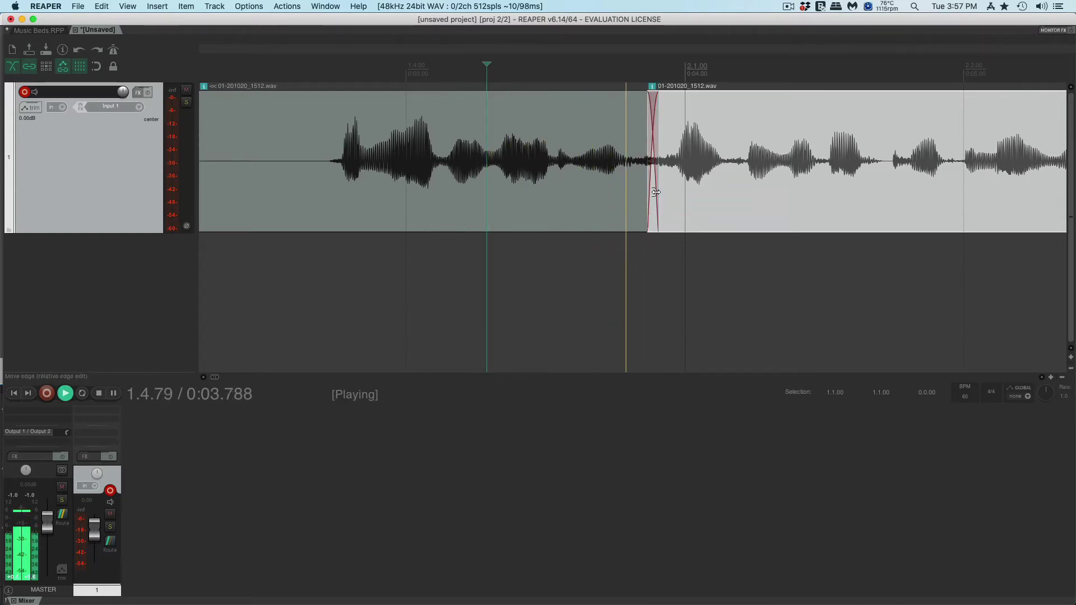
key(space)
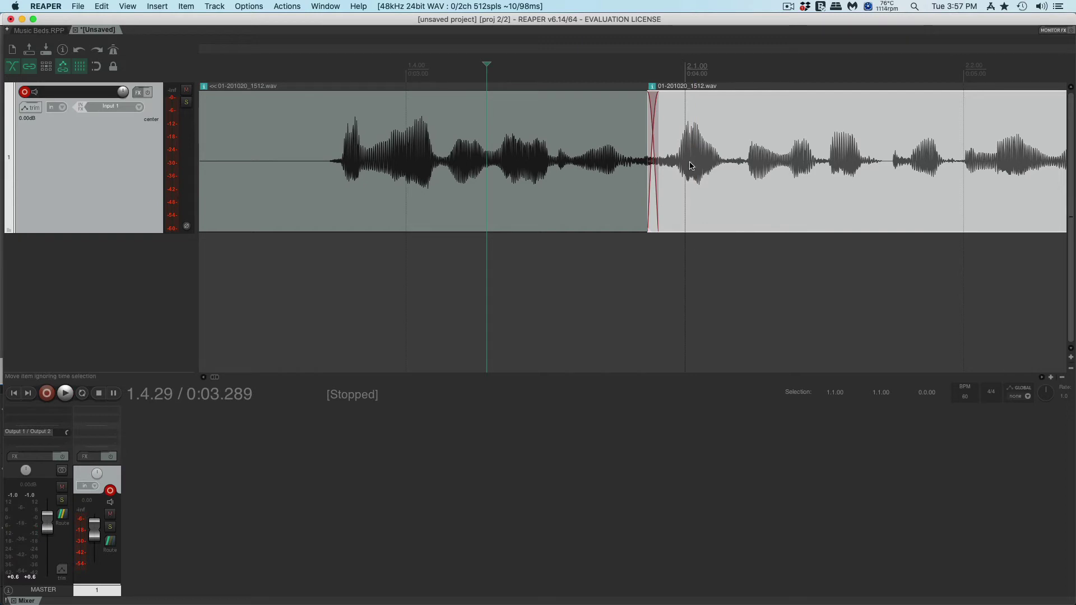
- Trim the silence from the beginning of the first clip so it starts at about 0:02.6
click(203, 135)
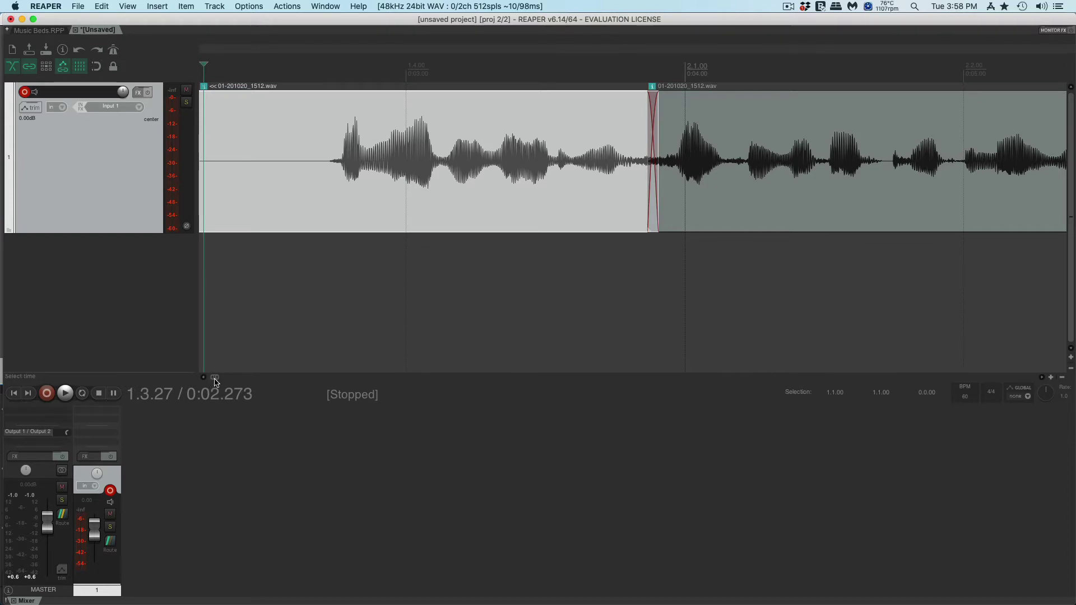
key(Home)
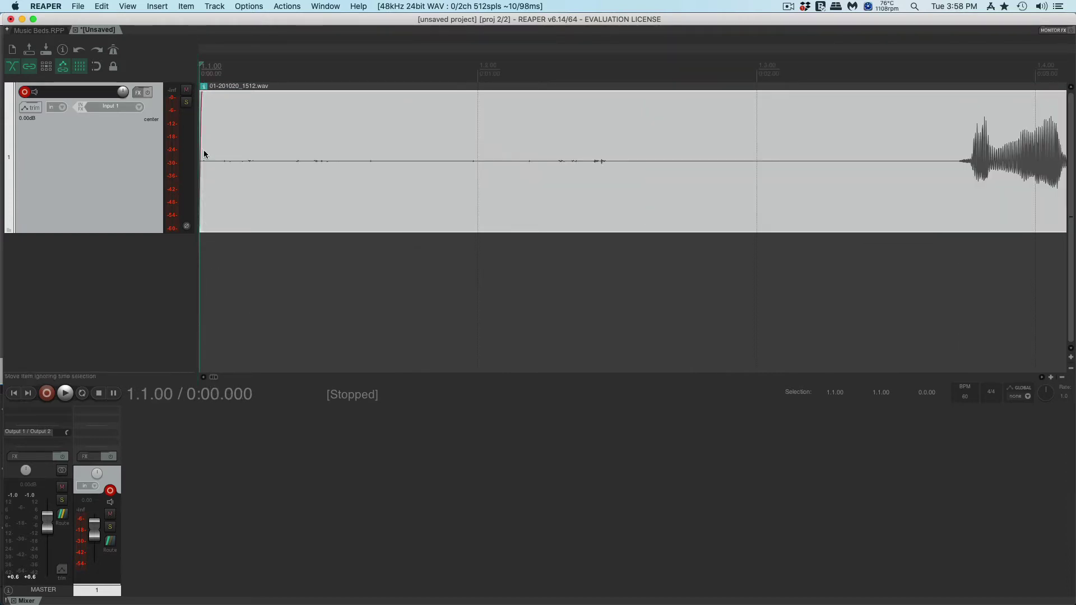
drag(197, 161, 926, 156)
scroll(926, 156, down, 2)
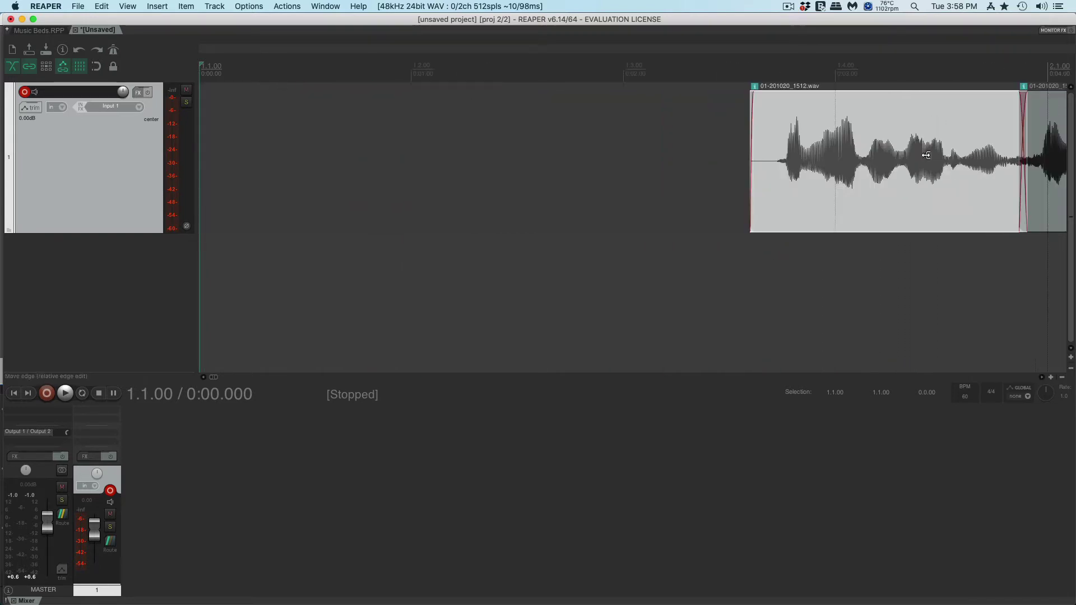
scroll(926, 156, down, 5)
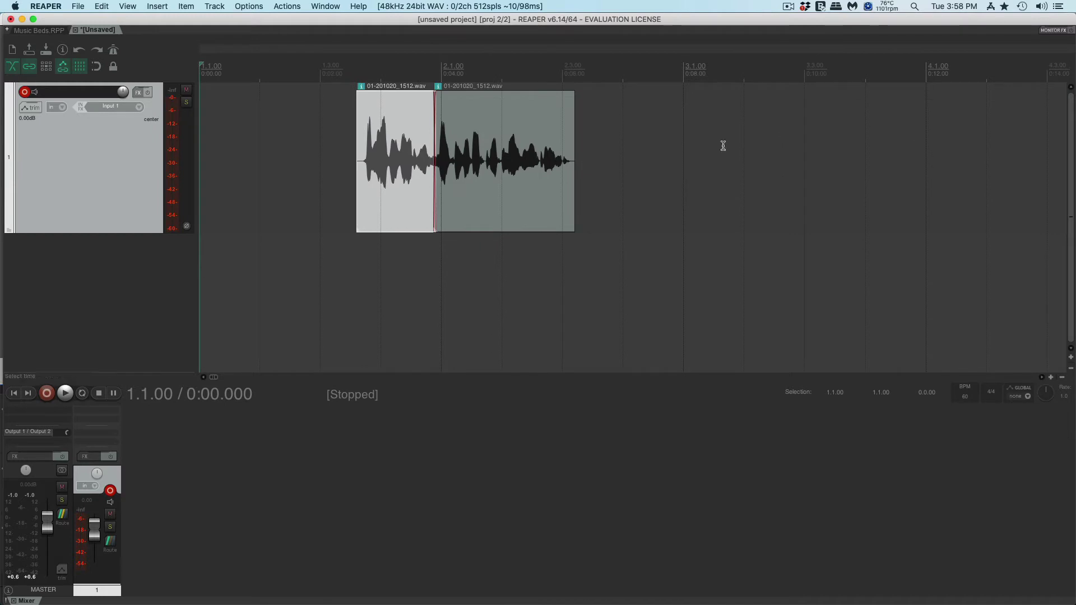
- Move both joined clips earlier together so they start at about 0:00.4 and end at 0:04
click(397, 209)
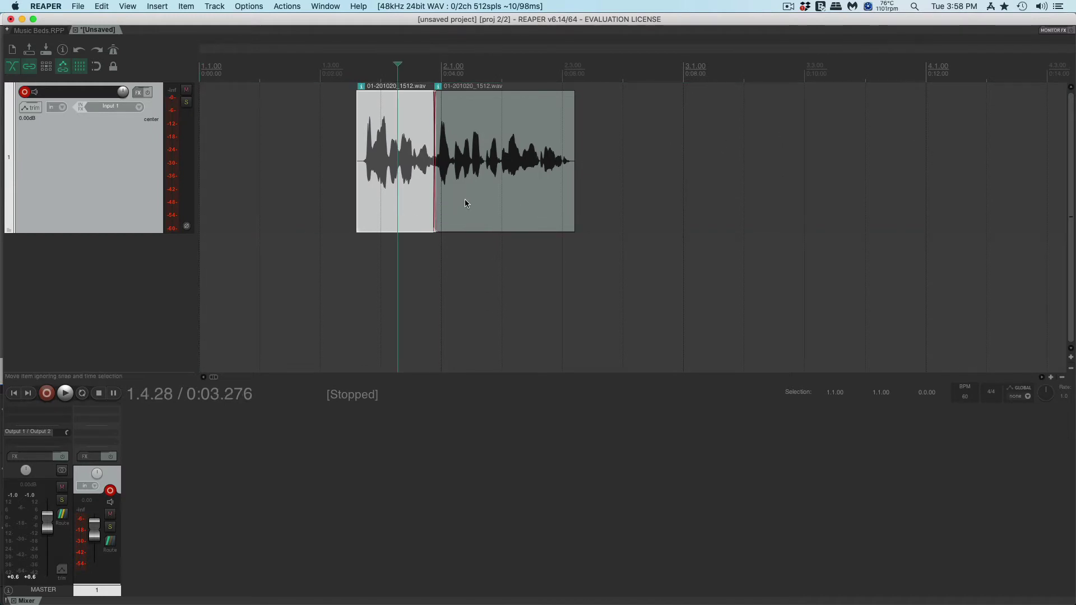
drag(466, 200, 331, 198)
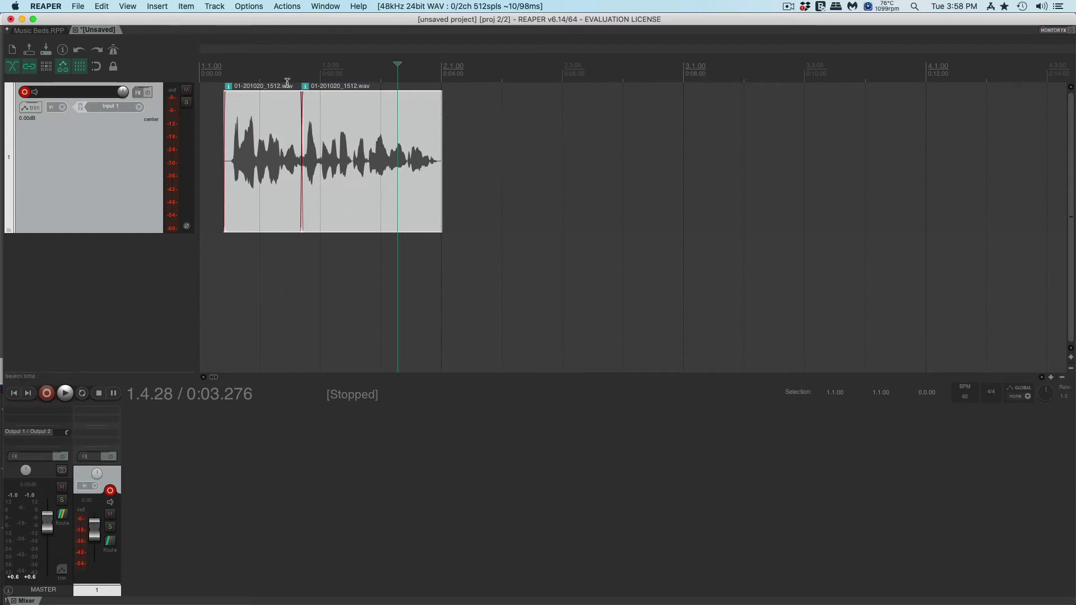
- Play back the two joined clips from just before the first one to check the edit
click(212, 71)
key(space)
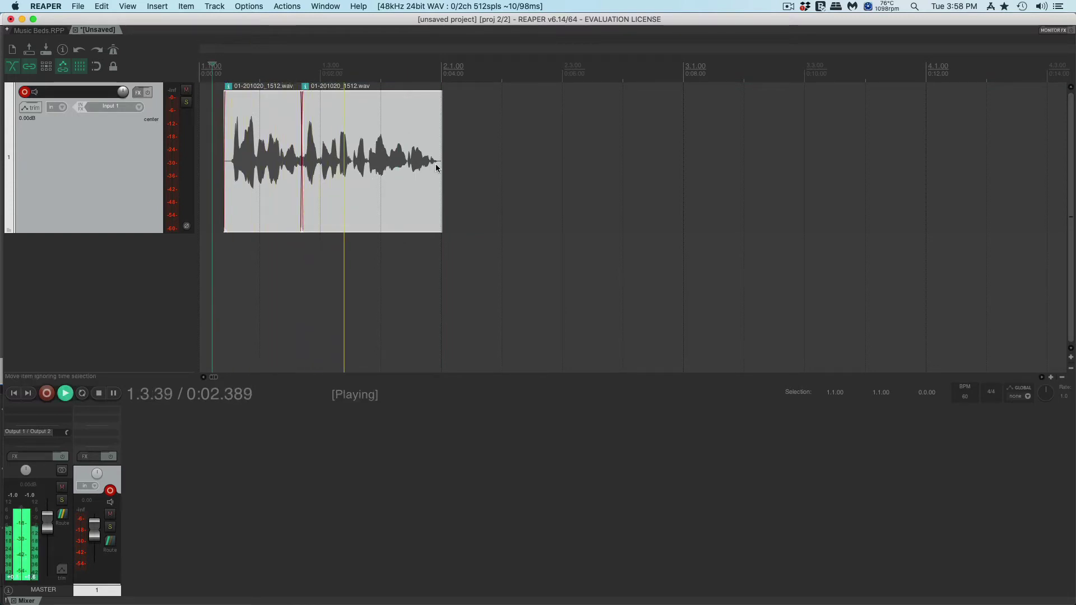
key(space)
- Audition the remaining recording from about 0:14.4, trim its start to about 0:47.6 and move it earlier to about 0:05.5
scroll(472, 174, down, 8)
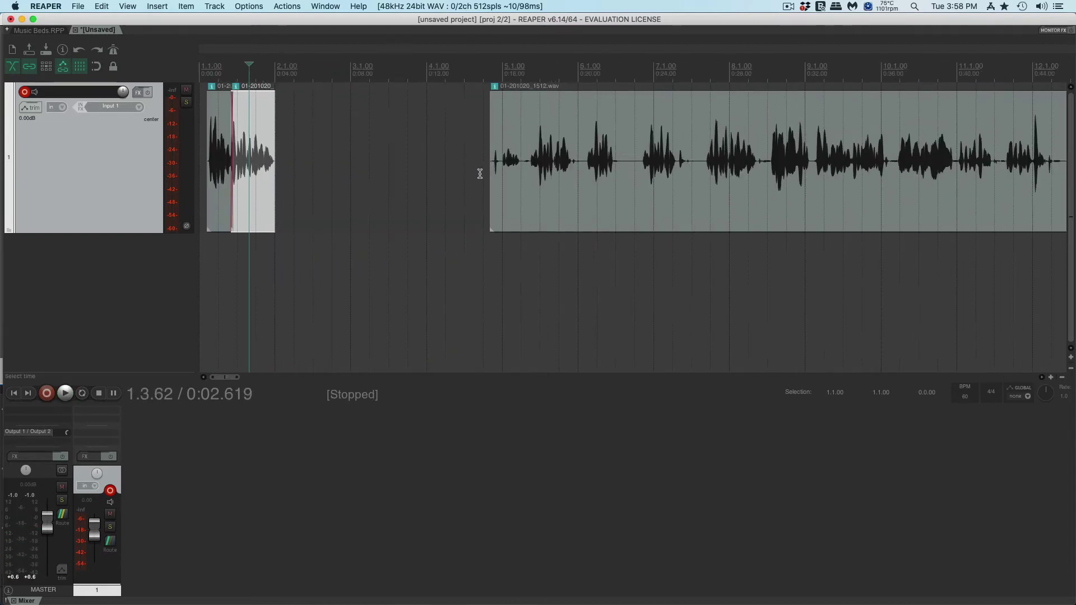
click(491, 74)
key(space)
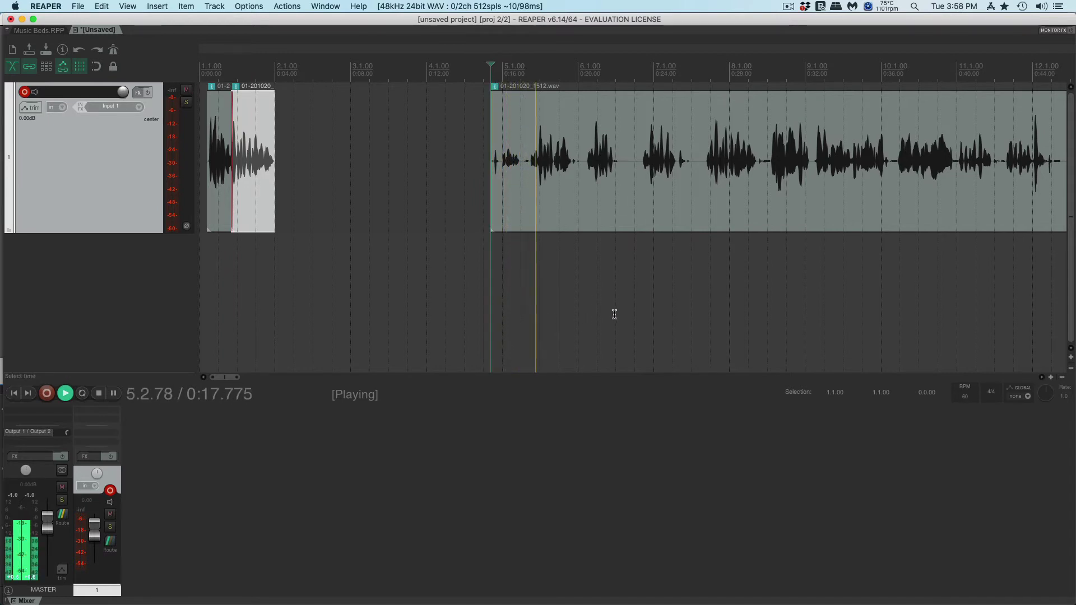
scroll(617, 317, down, 3)
scroll(619, 320, down, 2)
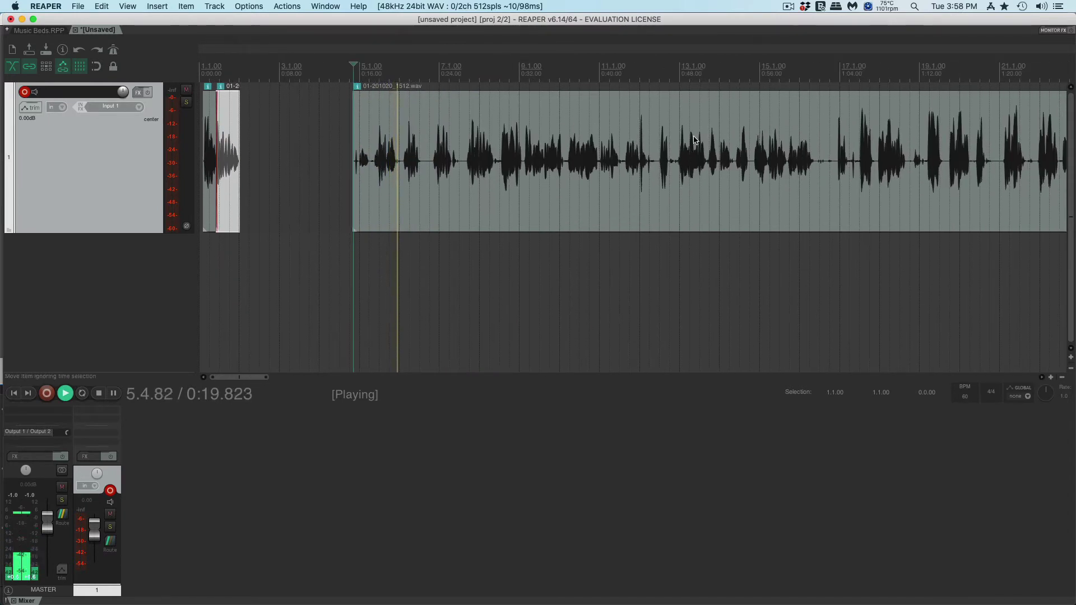
click(621, 74)
key(space)
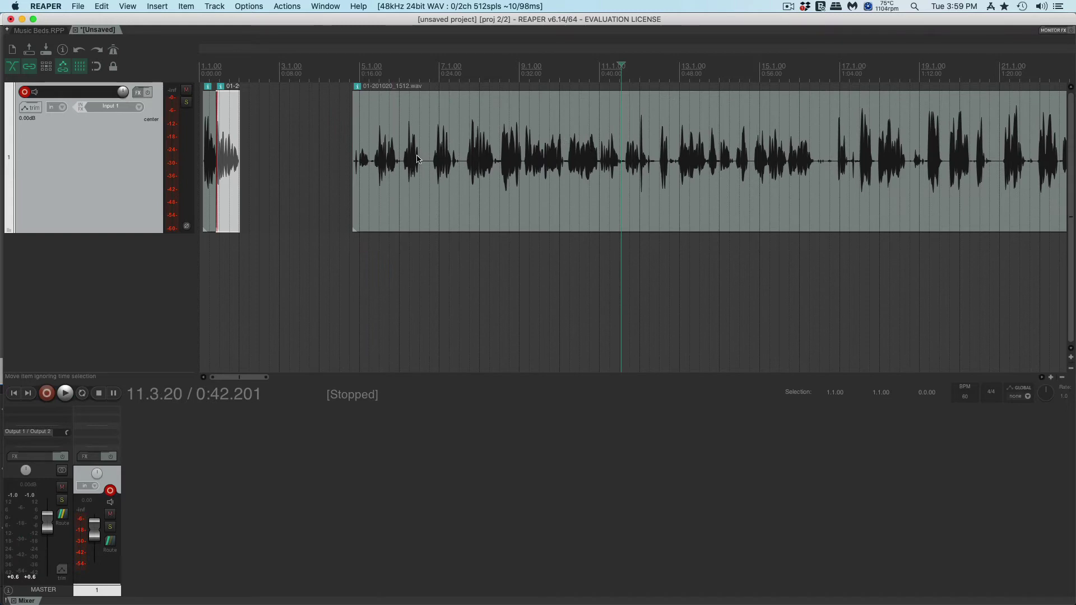
drag(353, 143, 676, 155)
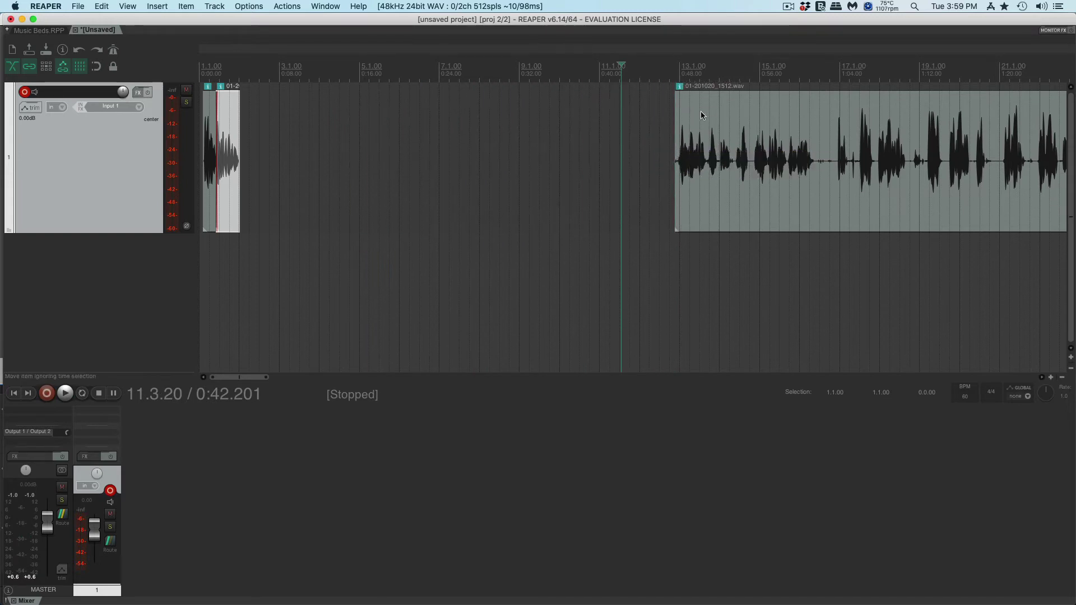
drag(702, 112, 235, 113)
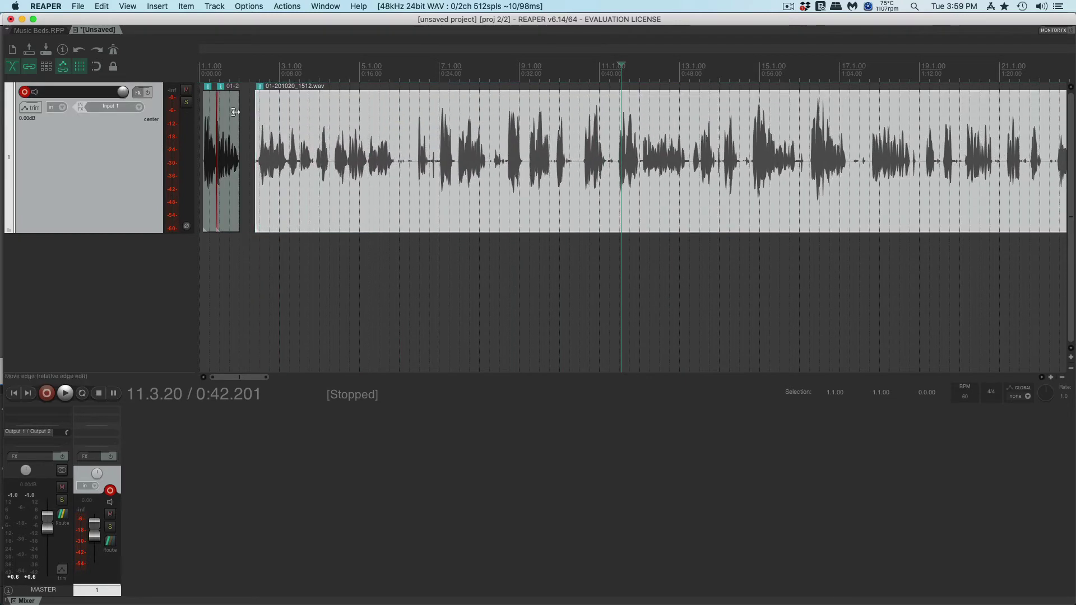
- Audition the moved recording up to the phrase at 0:21.923, trim its start to that phrase and move it to about 0:05.1
click(231, 76)
key(space)
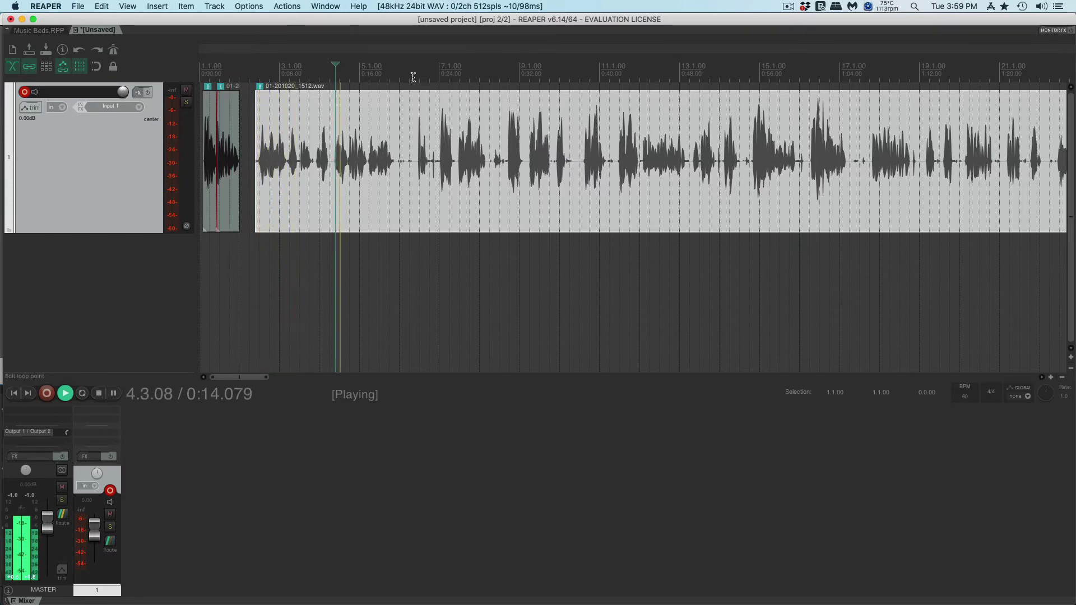
click(418, 74)
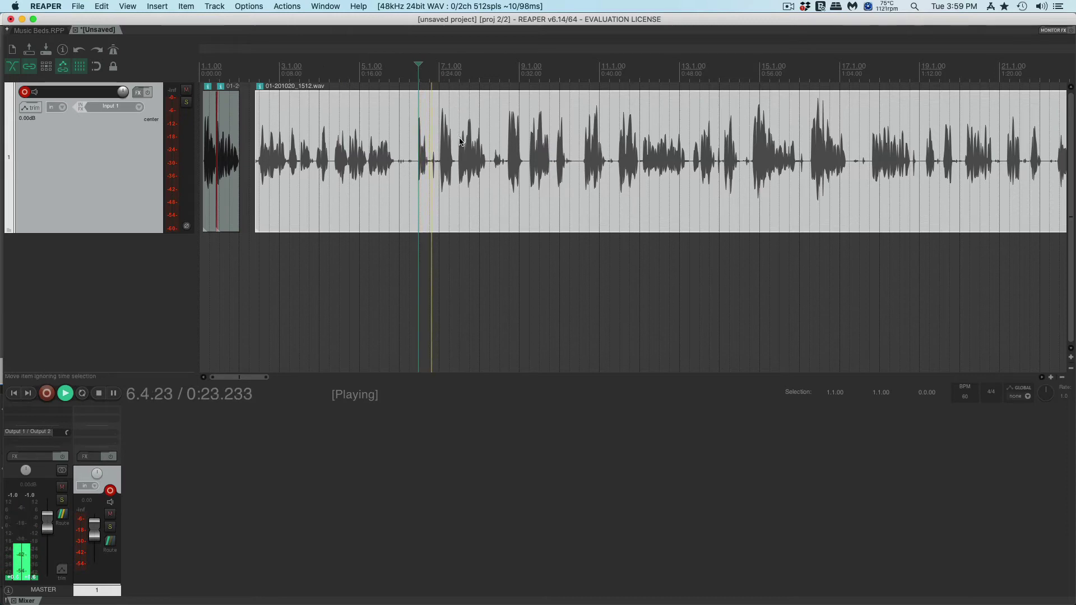
key(space)
drag(256, 194, 266, 145)
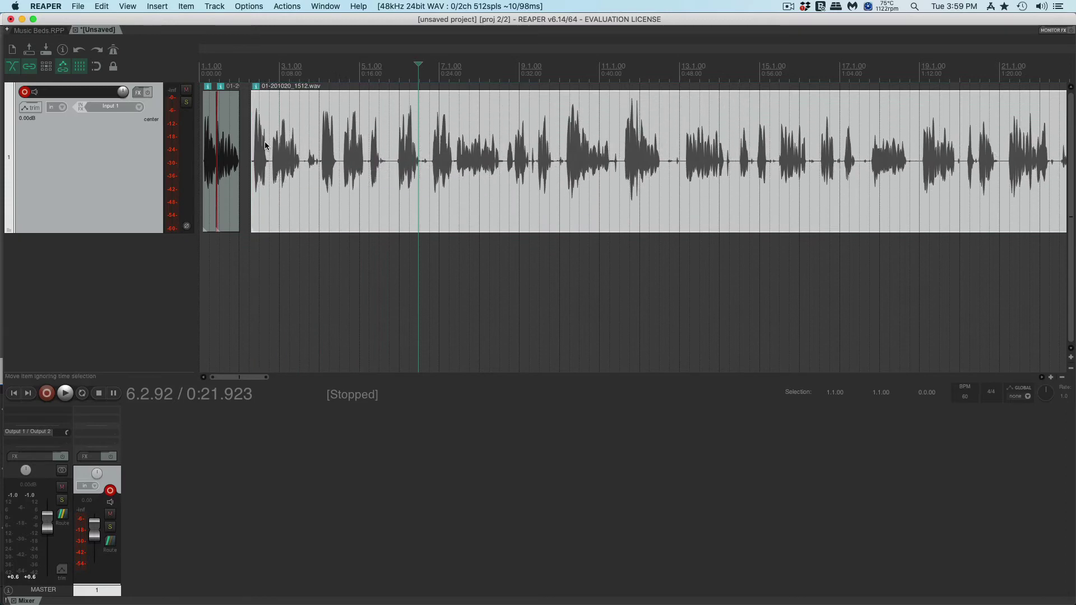
- Play the remaining recording from 0:05.007 to judge its opening takes, then replay its first phrase
click(250, 77)
key(space)
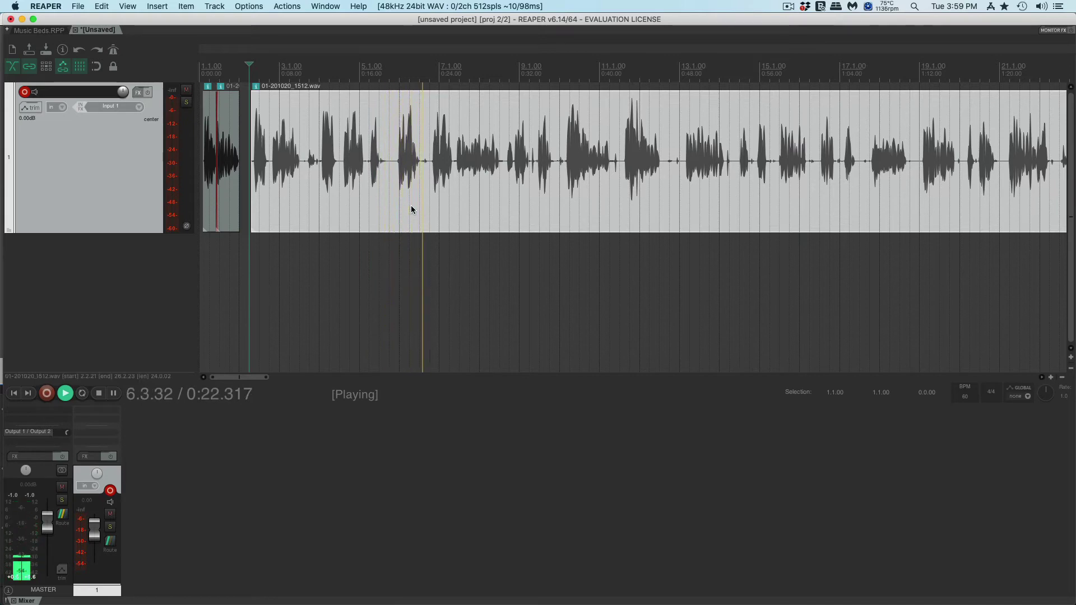
key(space)
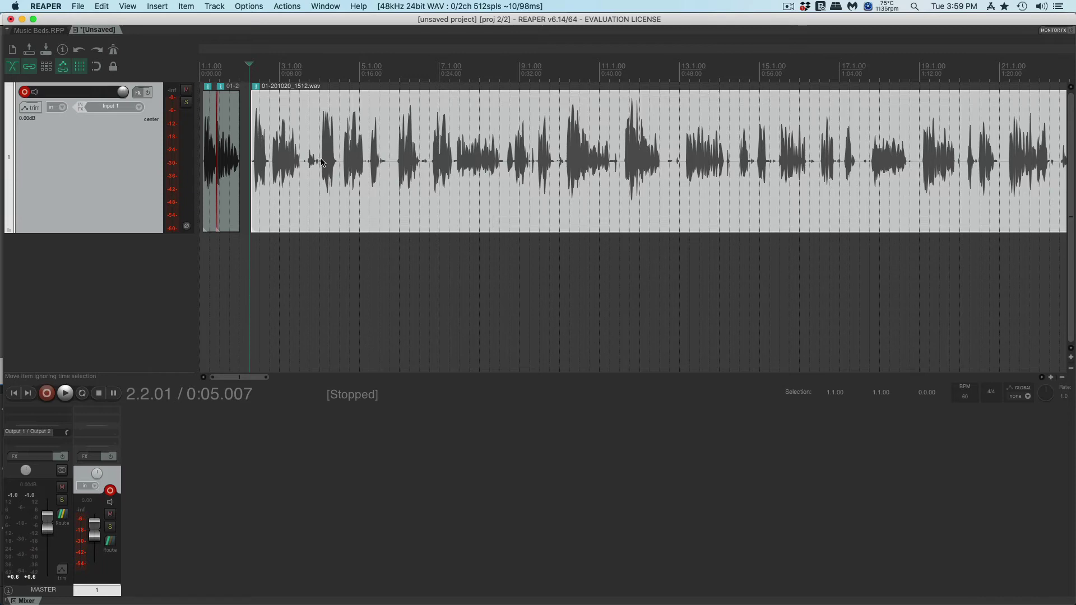
key(space)
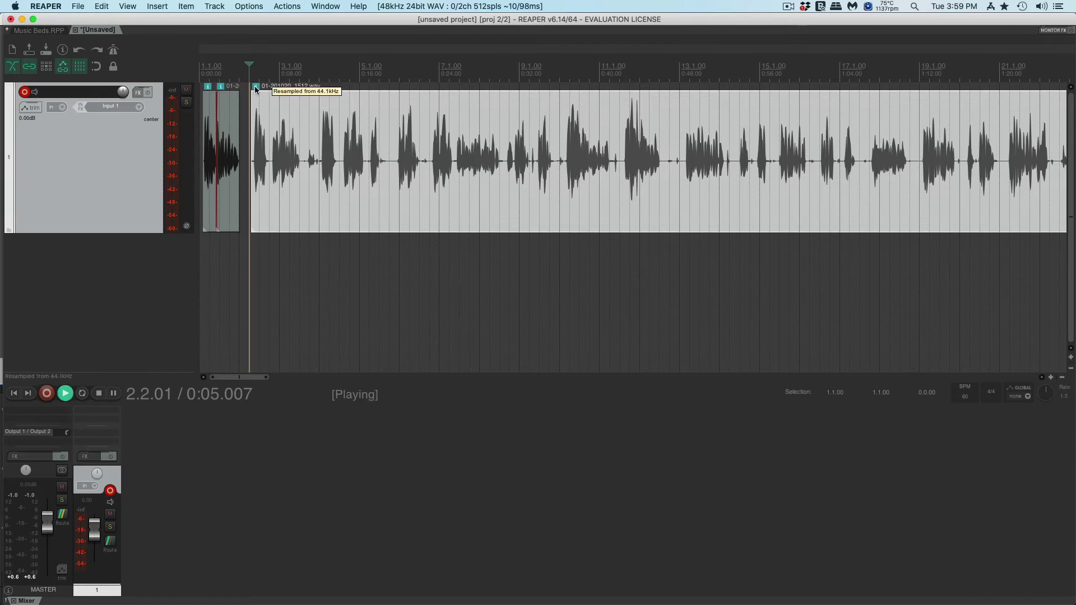
key(space)
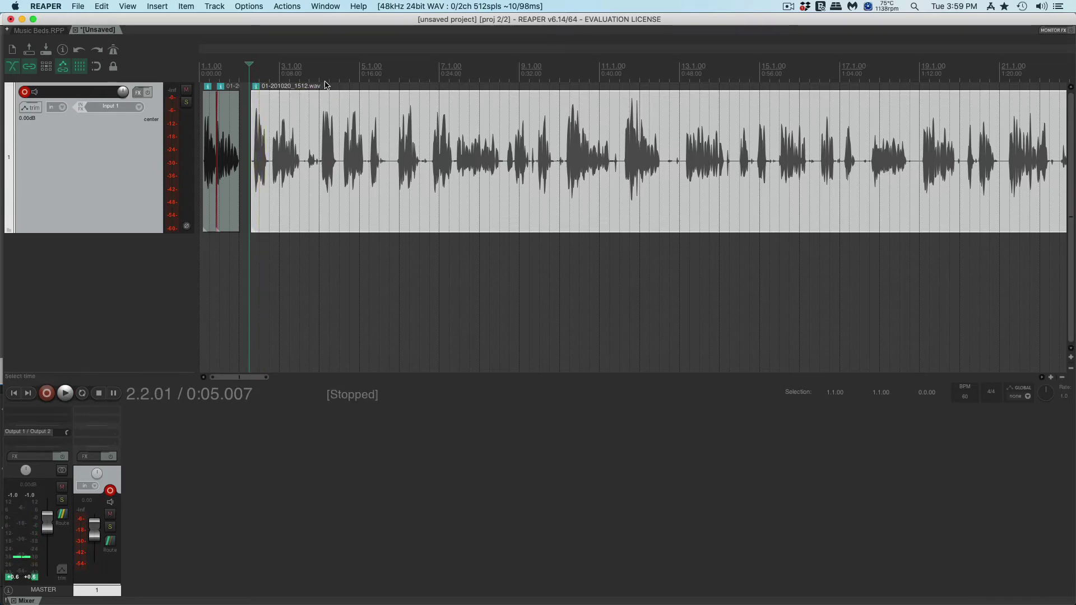
- Check the phrase at 0:12.121, trim the recording's start to it and move the recording earlier to about 0:06.7
click(320, 132)
key(space)
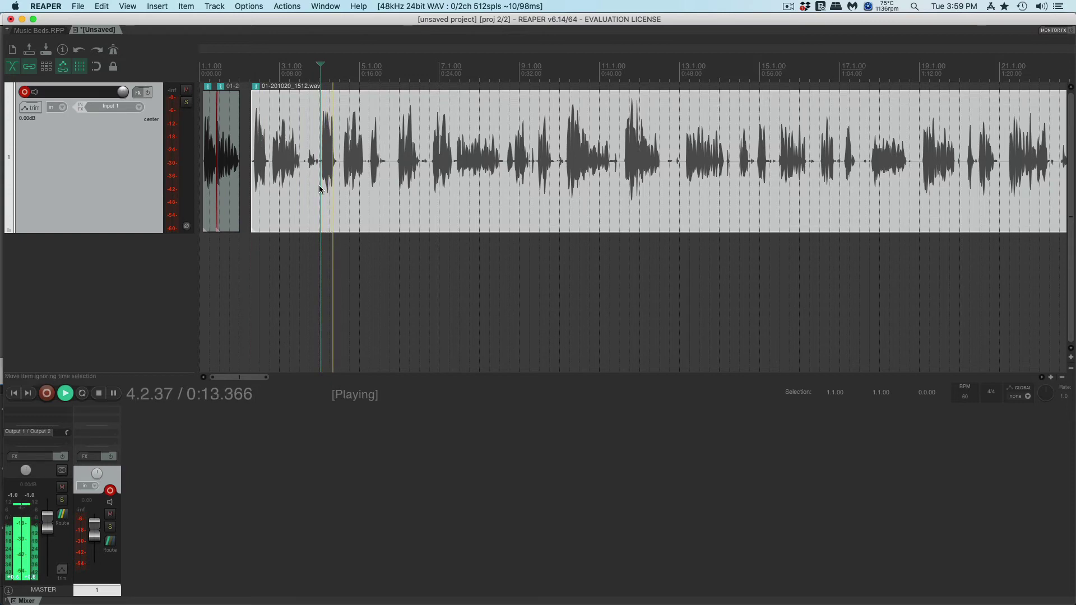
key(space)
drag(255, 190, 320, 191)
scroll(320, 191, up, 5)
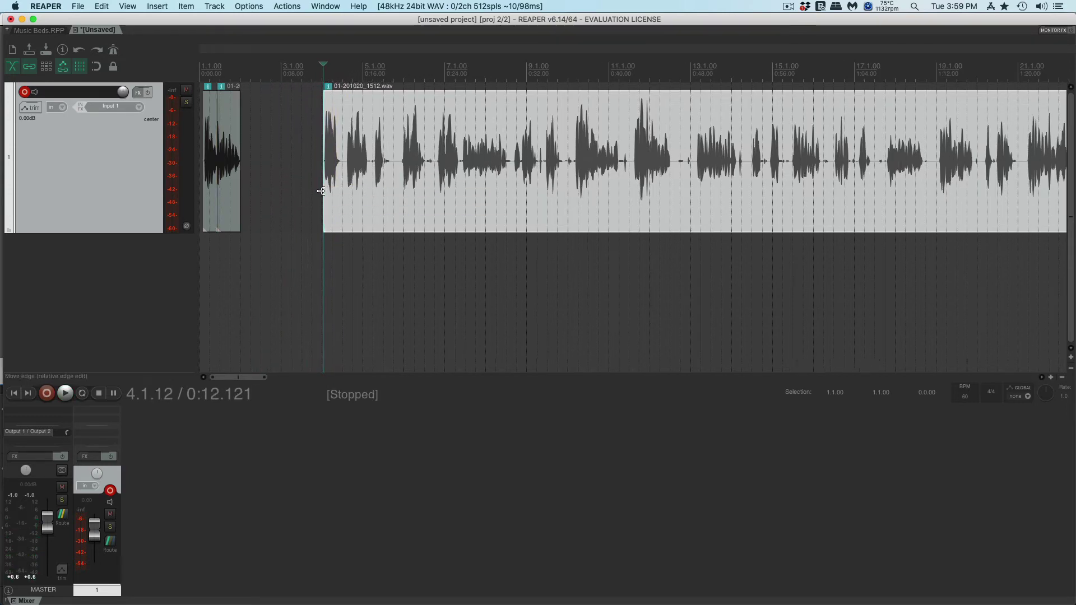
scroll(321, 191, up, 4)
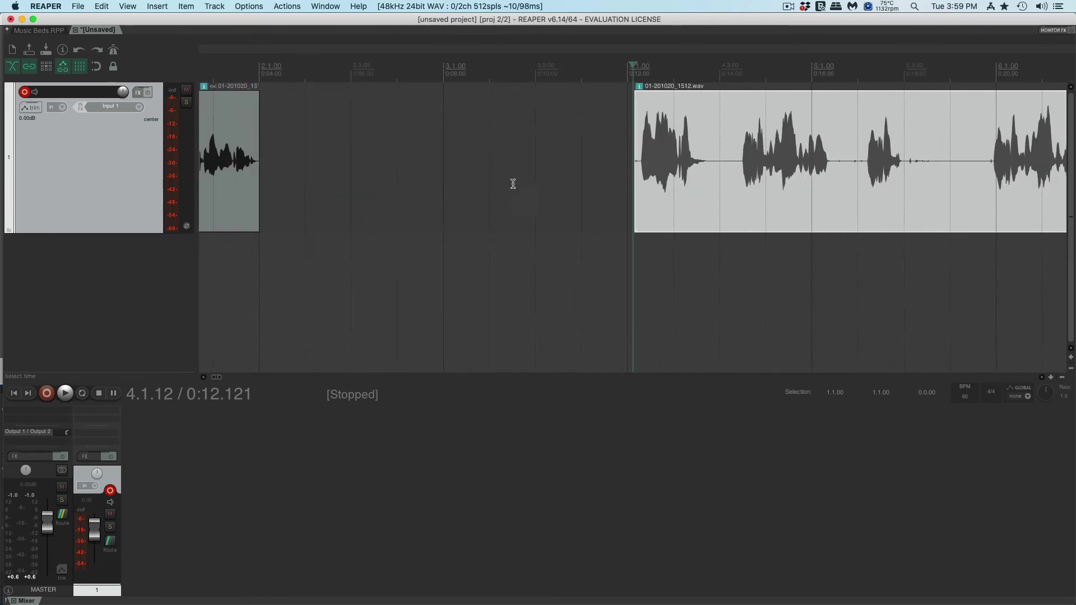
drag(634, 184, 430, 160)
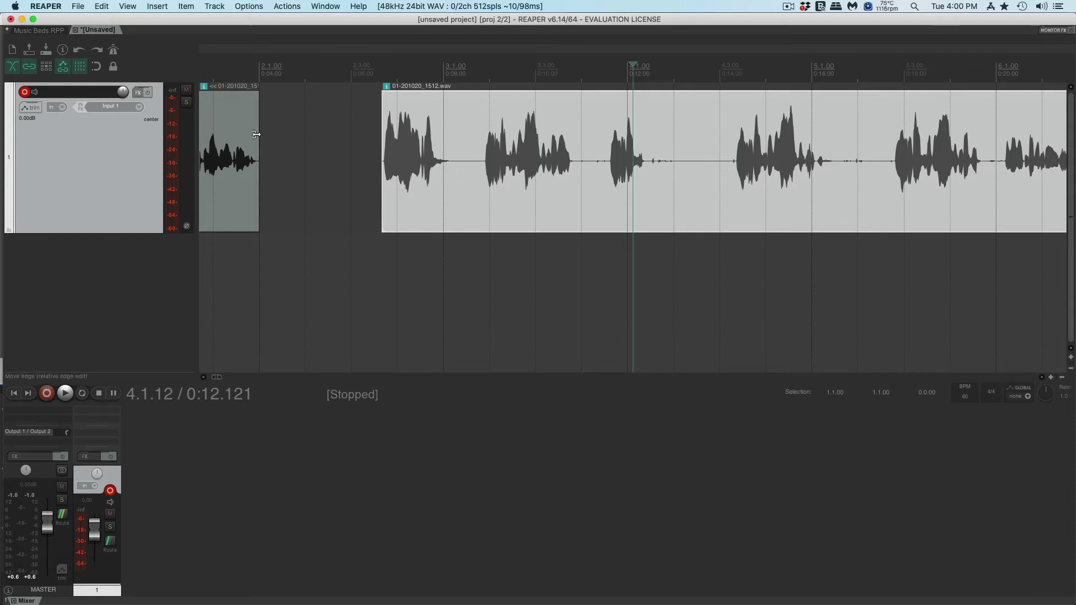
- Extend the end of the second joined clip to 0:04.148 and add a short fade-out to it
drag(256, 135, 263, 135)
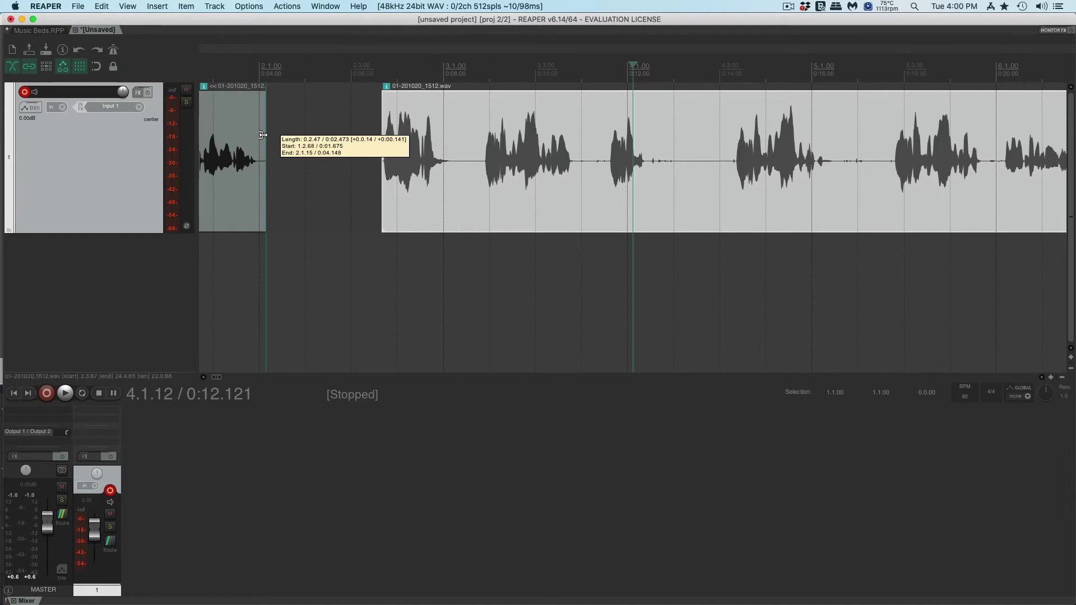
drag(263, 135, 263, 135)
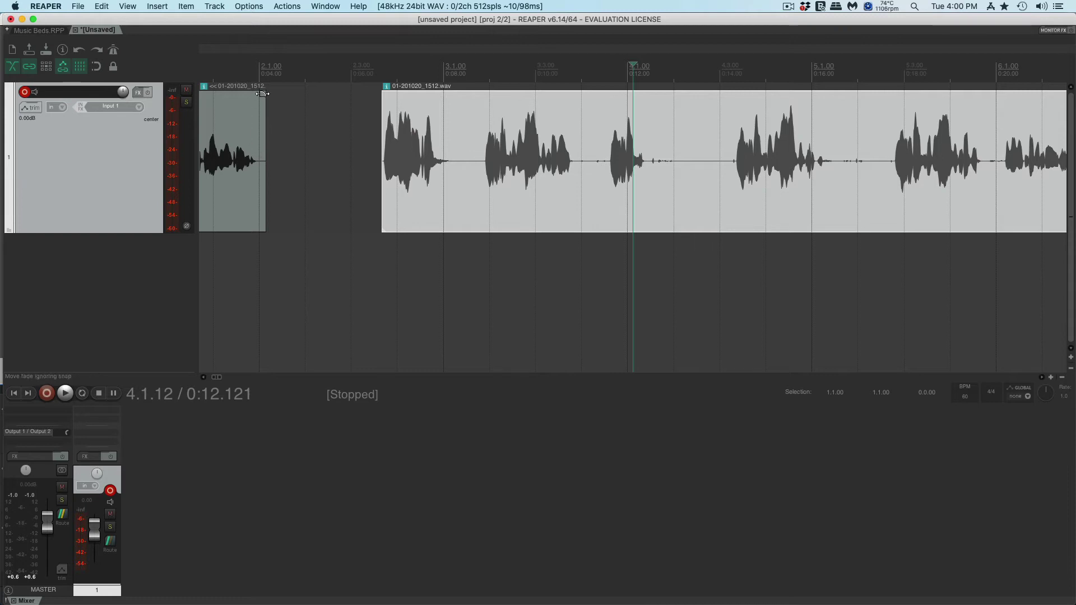
drag(262, 94, 250, 94)
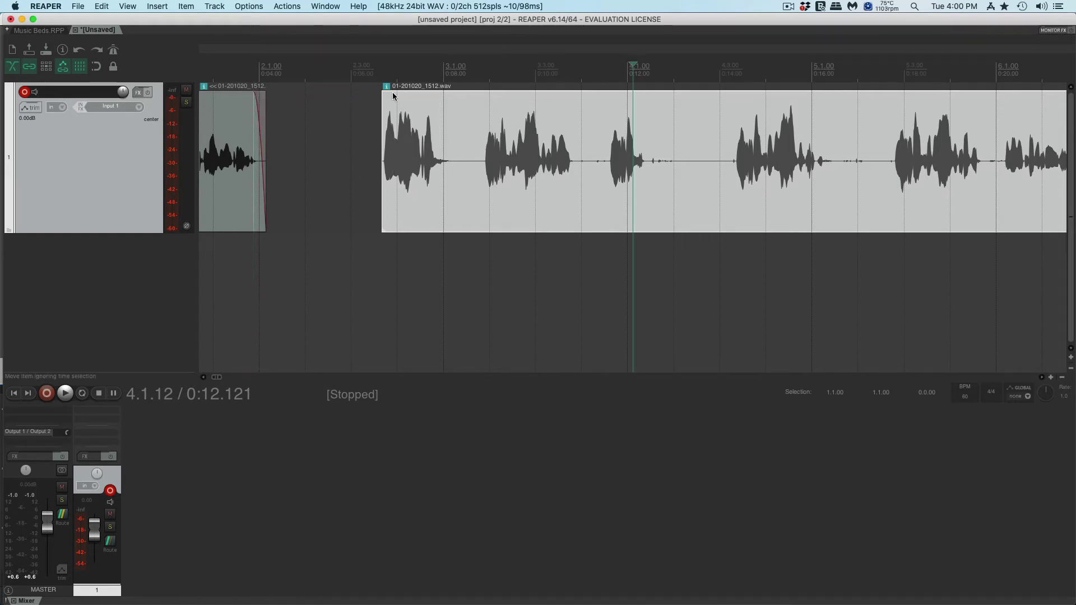
- Audition the takes in the remaining recording from about 0:06.6, and again from 0:17.587
click(379, 69)
key(space)
scroll(379, 68, down, 3)
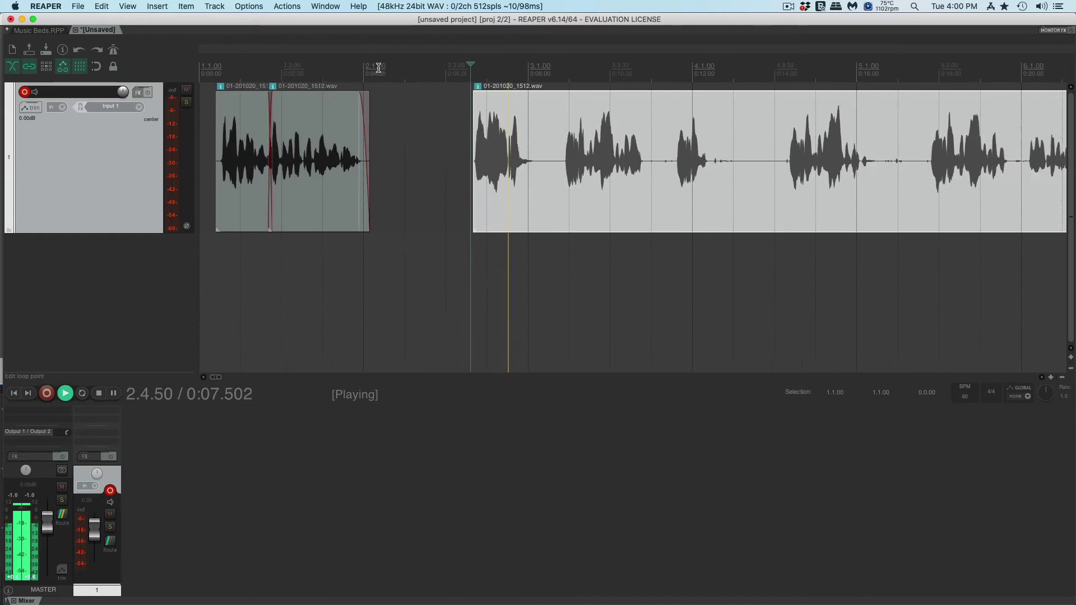
scroll(373, 76, down, 2)
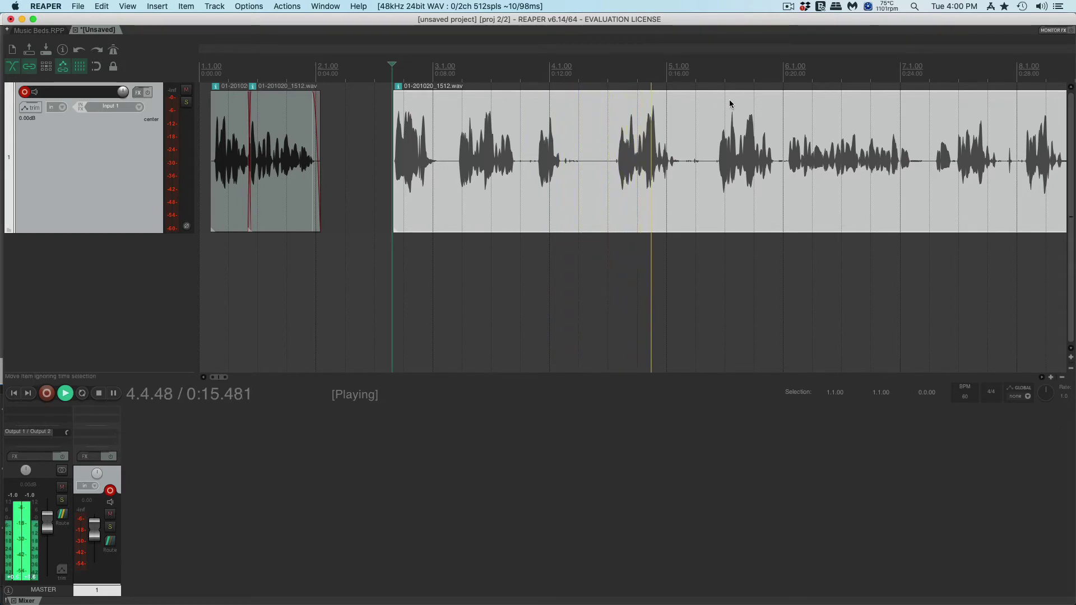
click(712, 81)
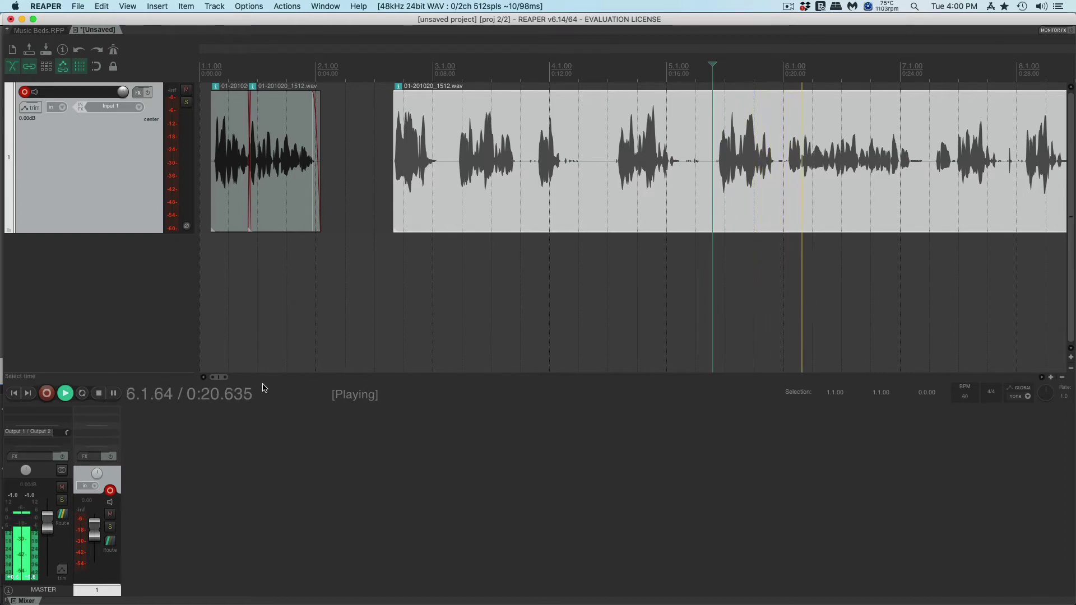
drag(219, 382, 226, 380)
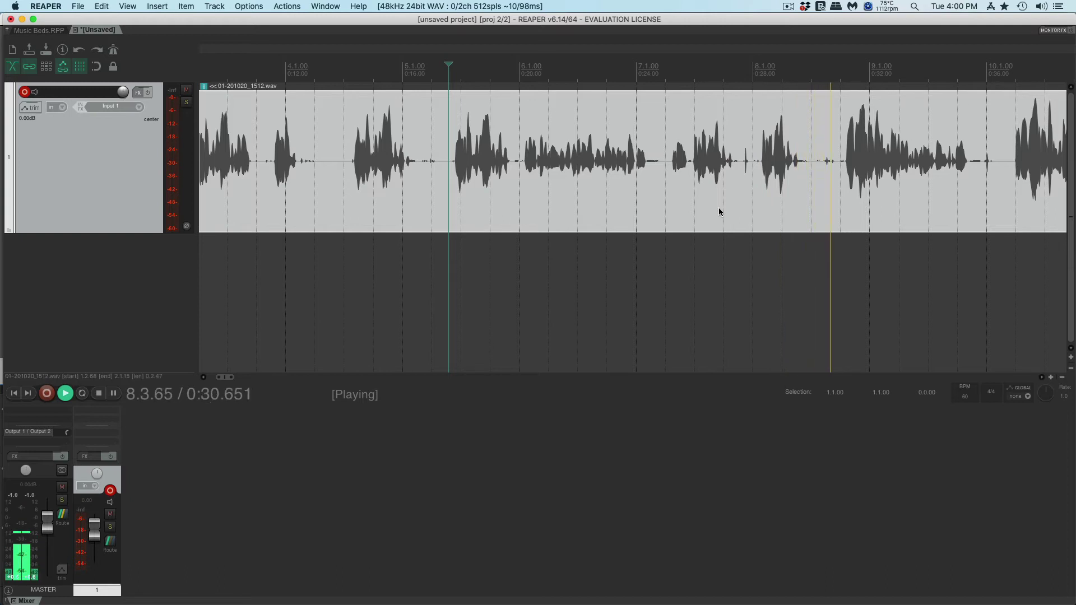
key(space)
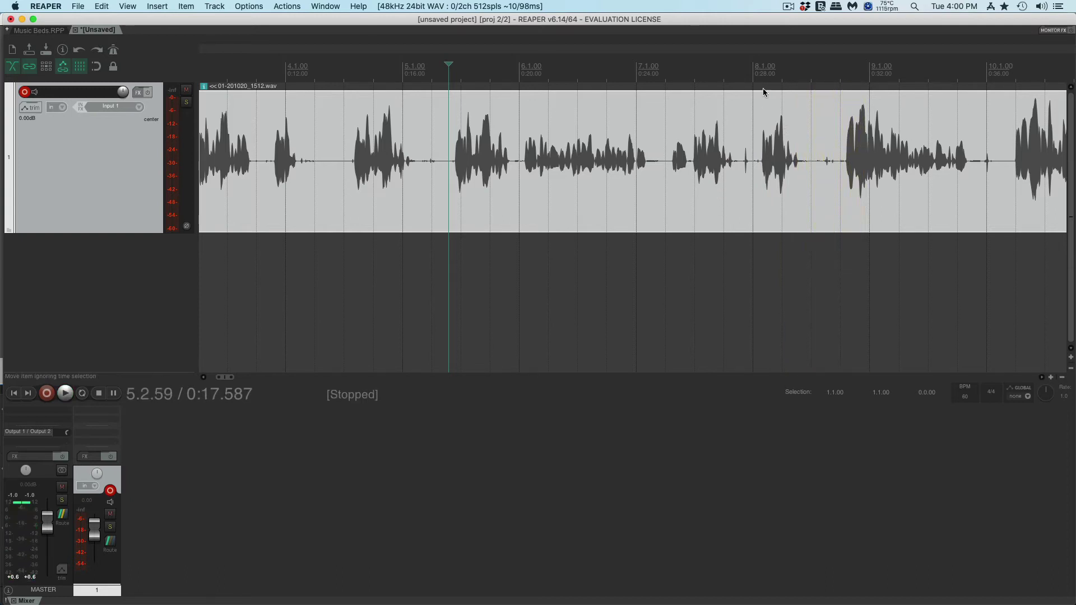
- Play the take at 0:28.219 and compare it with the phrase at 0:08.432
click(758, 80)
key(space)
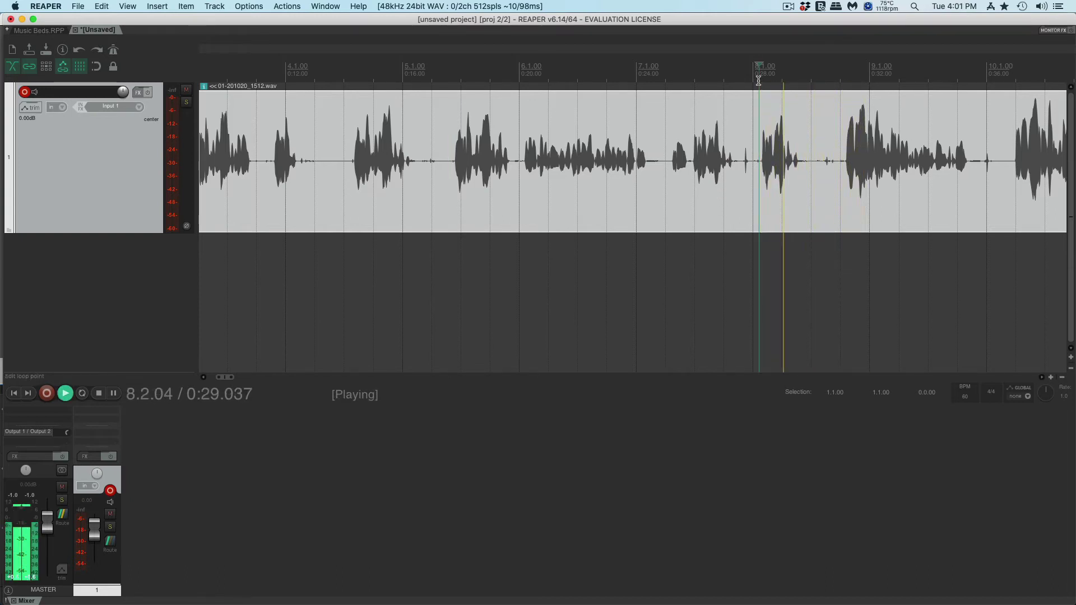
key(space)
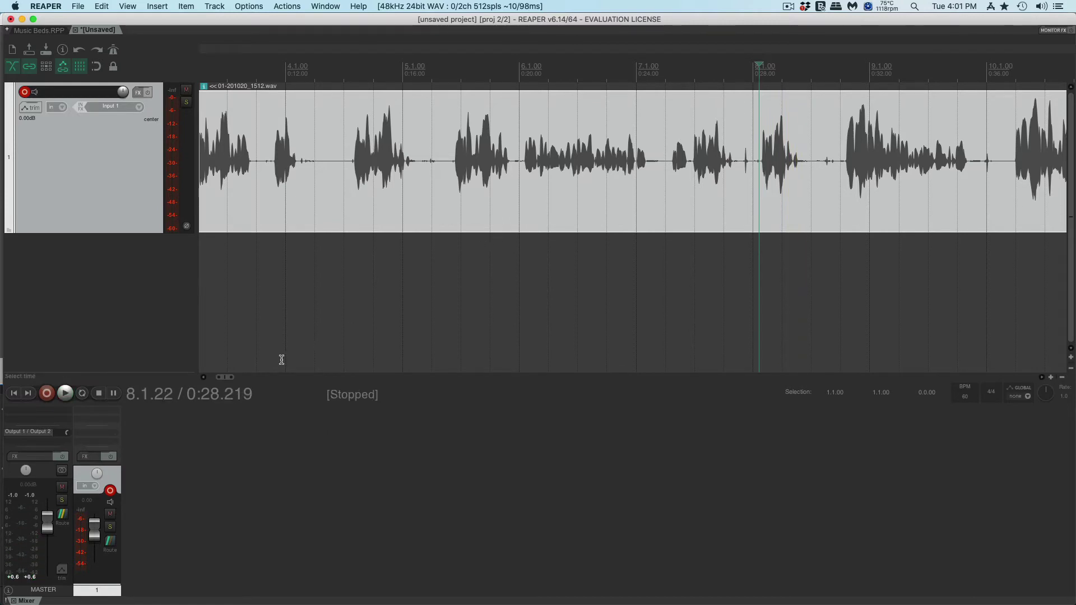
drag(227, 378, 225, 379)
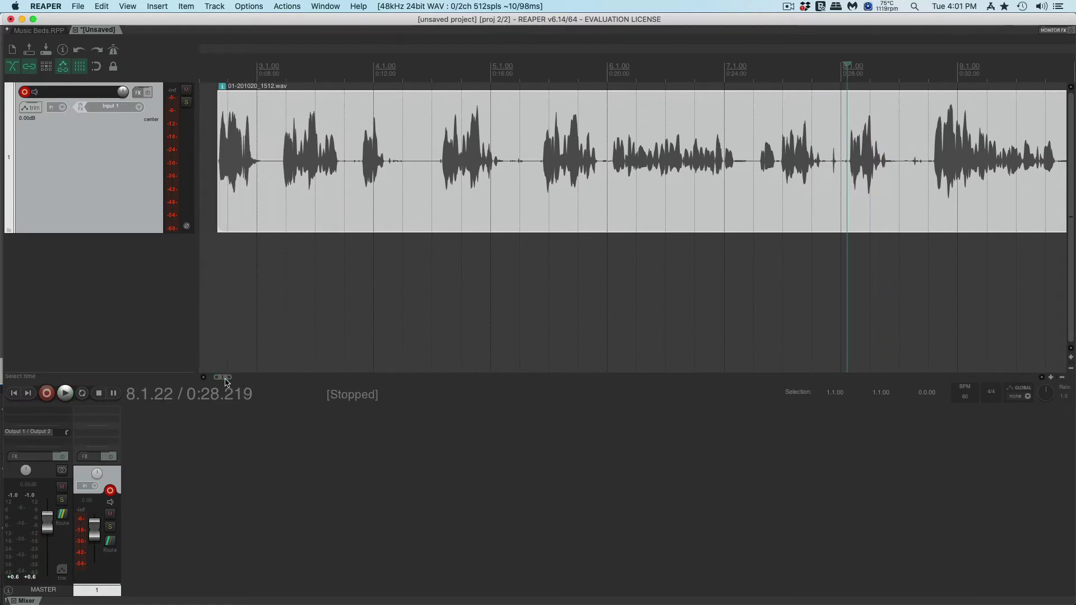
click(271, 67)
key(space)
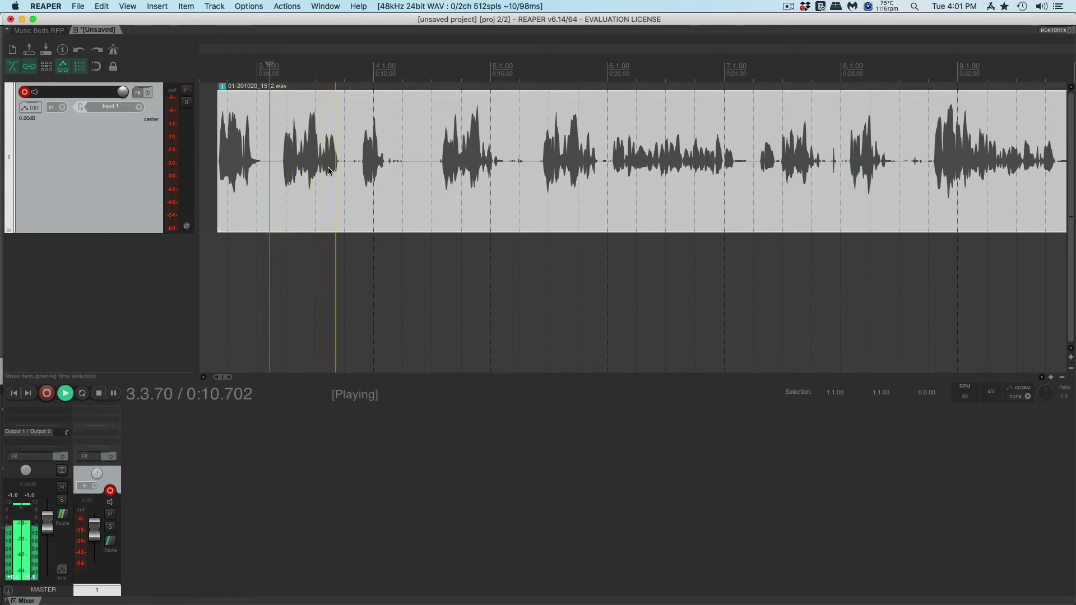
key(space)
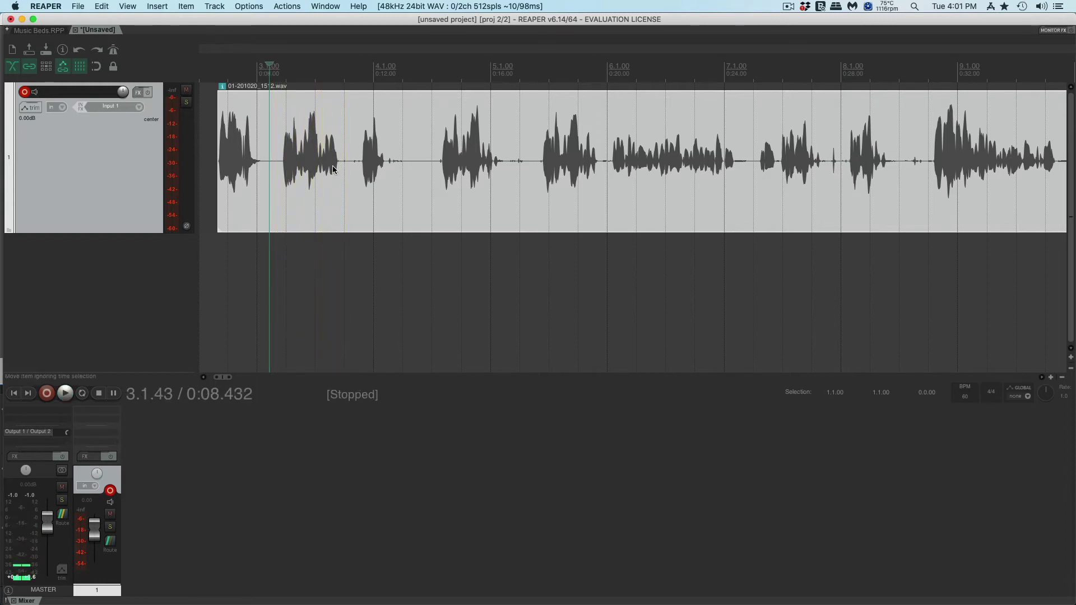
- Audition the take from 0:14.240, and play its second phrase again from 0:17.740
click(440, 86)
key(space)
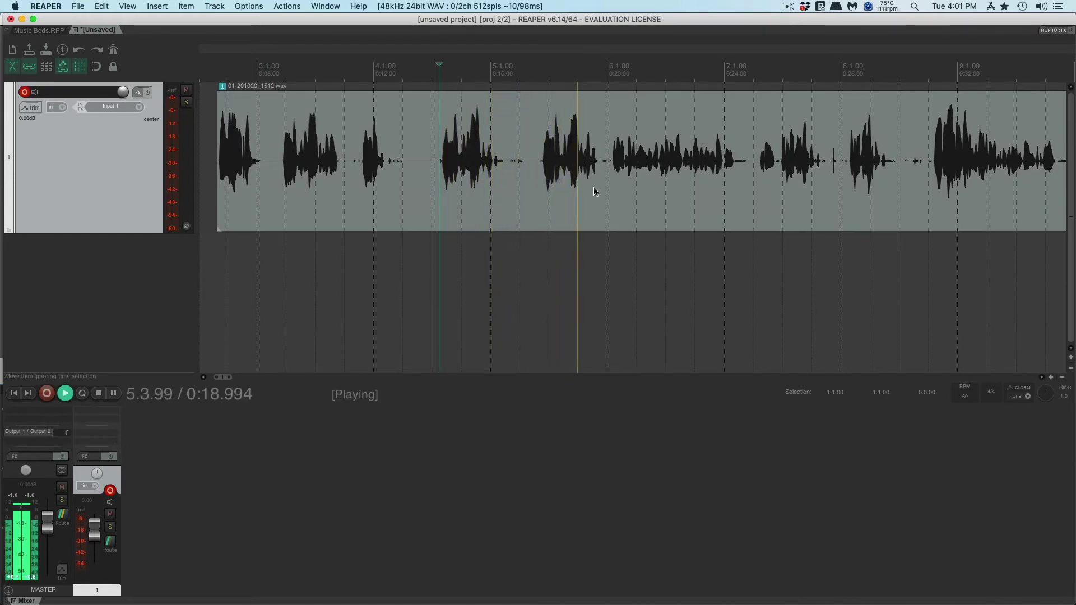
key(space)
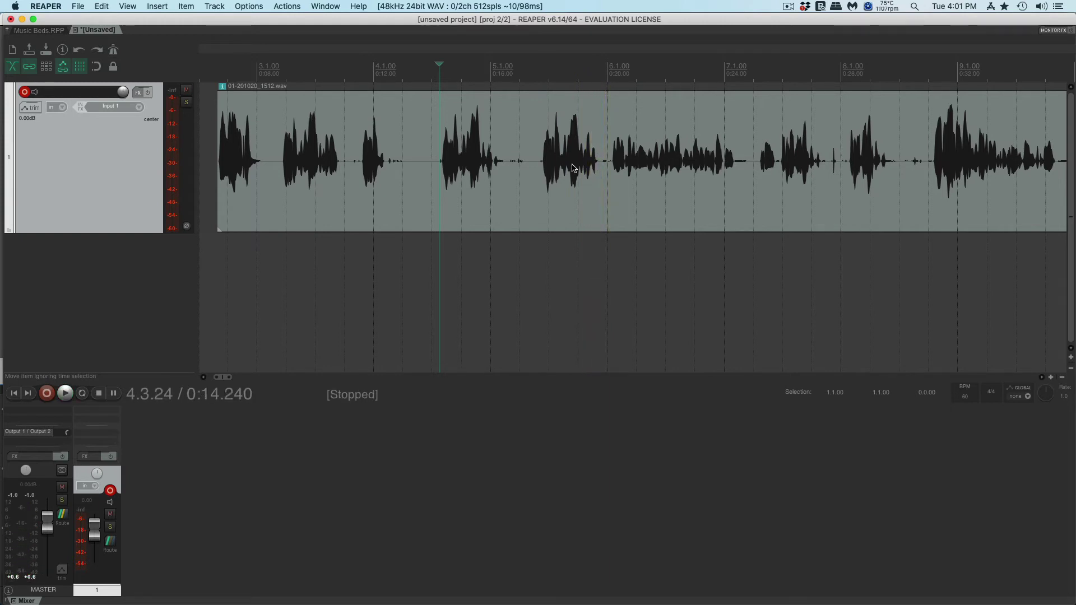
click(541, 75)
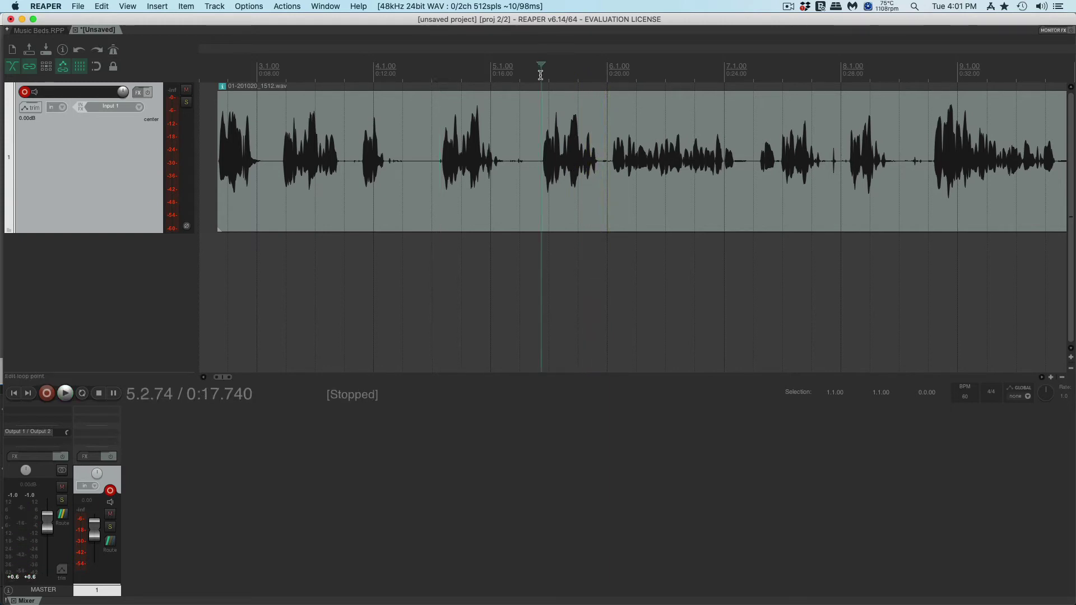
key(space)
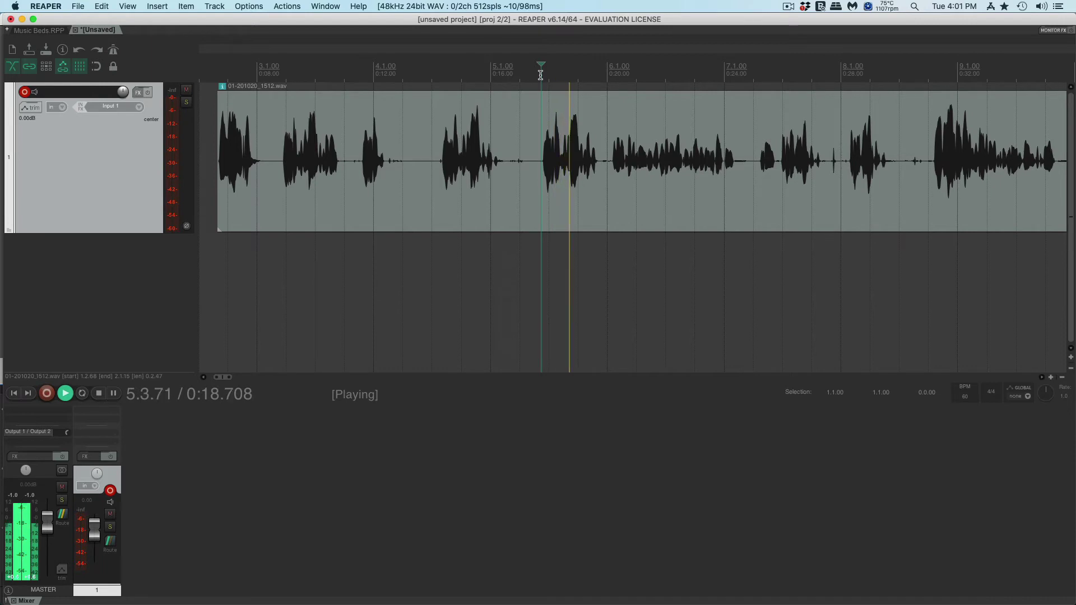
key(space)
- Replay the take at 0:14.305 and compare it with the phrase at 0:08.931
click(441, 73)
key(space)
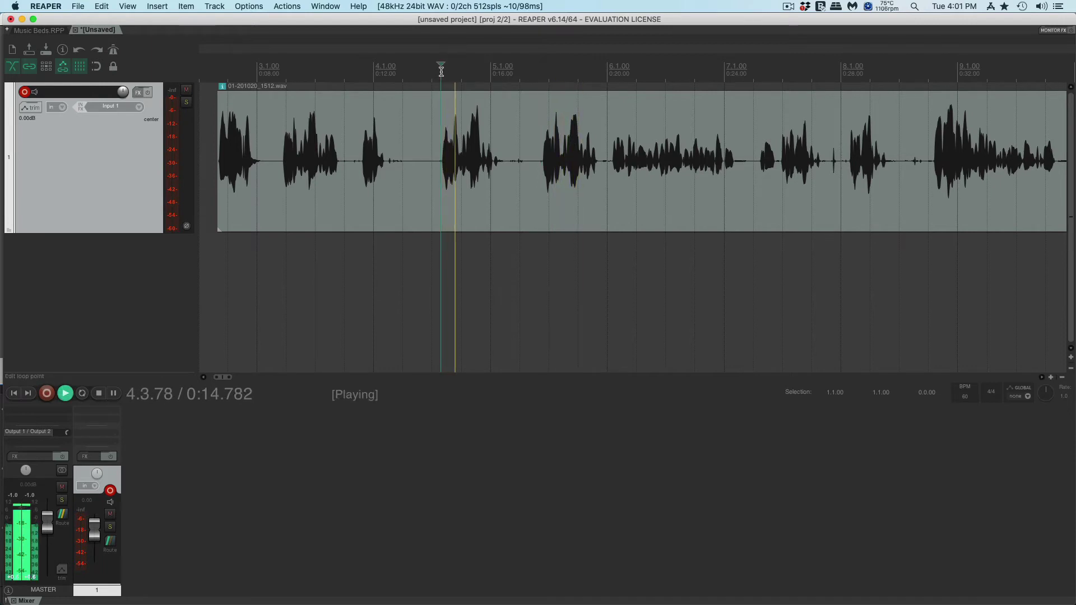
key(space)
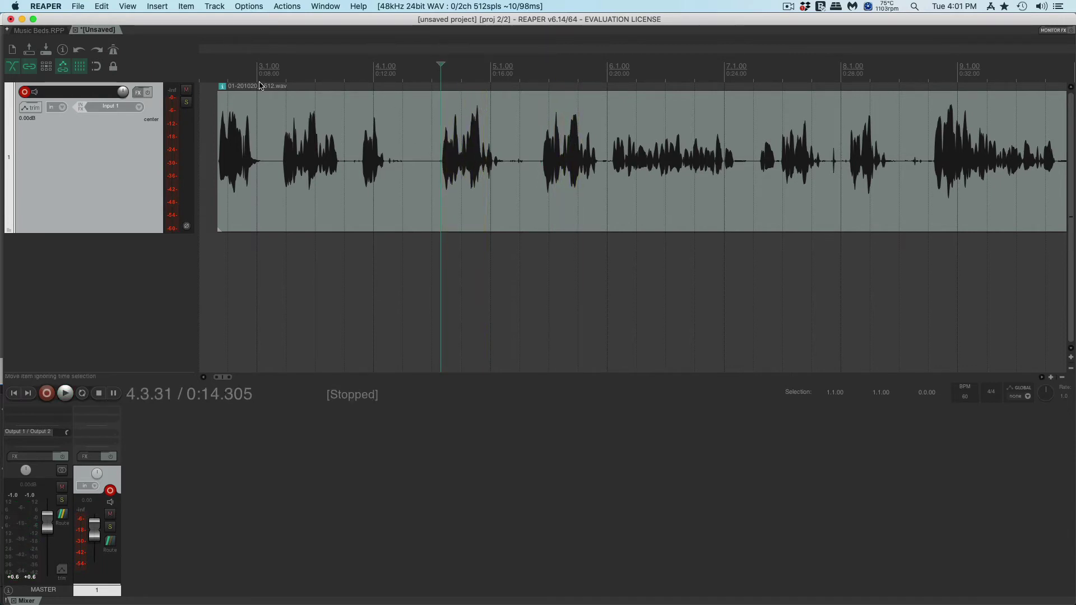
click(284, 80)
key(space)
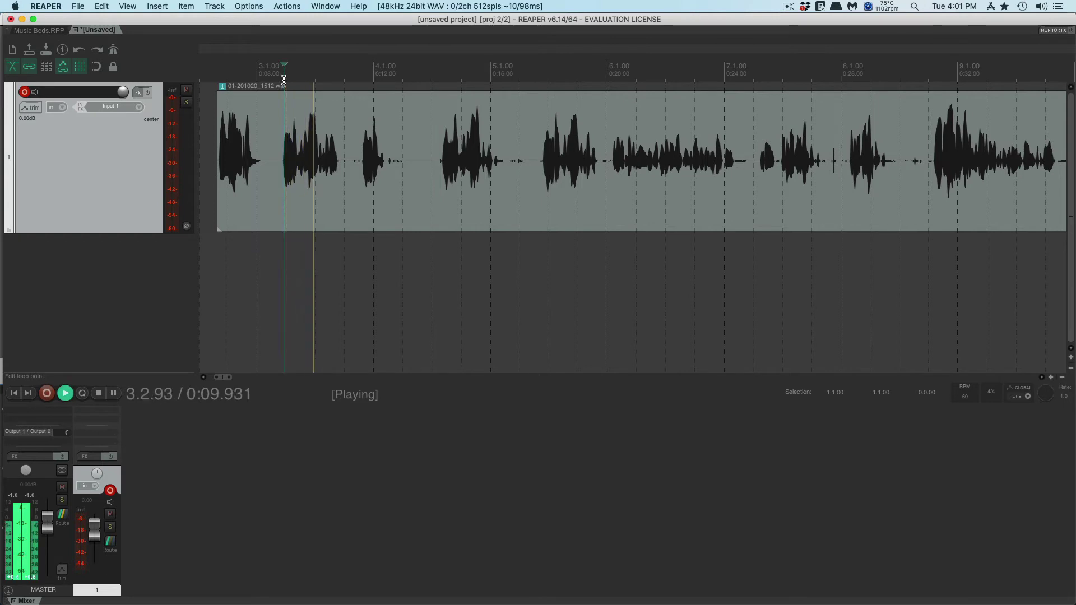
key(space)
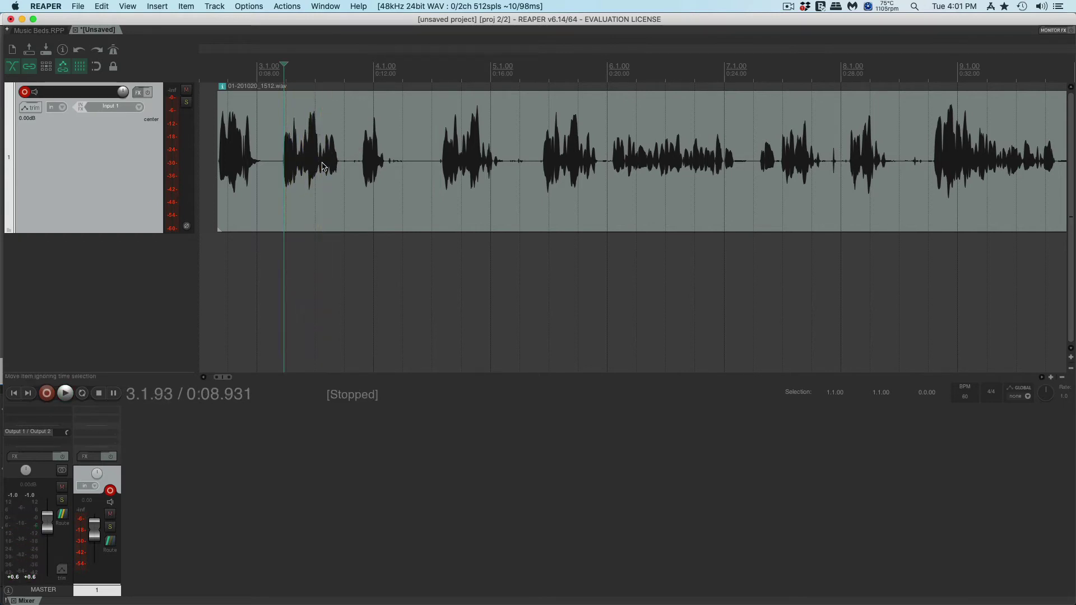
- Split the recording at 0:08.693 and 0:10.939 to isolate the phrase between those points
click(277, 162)
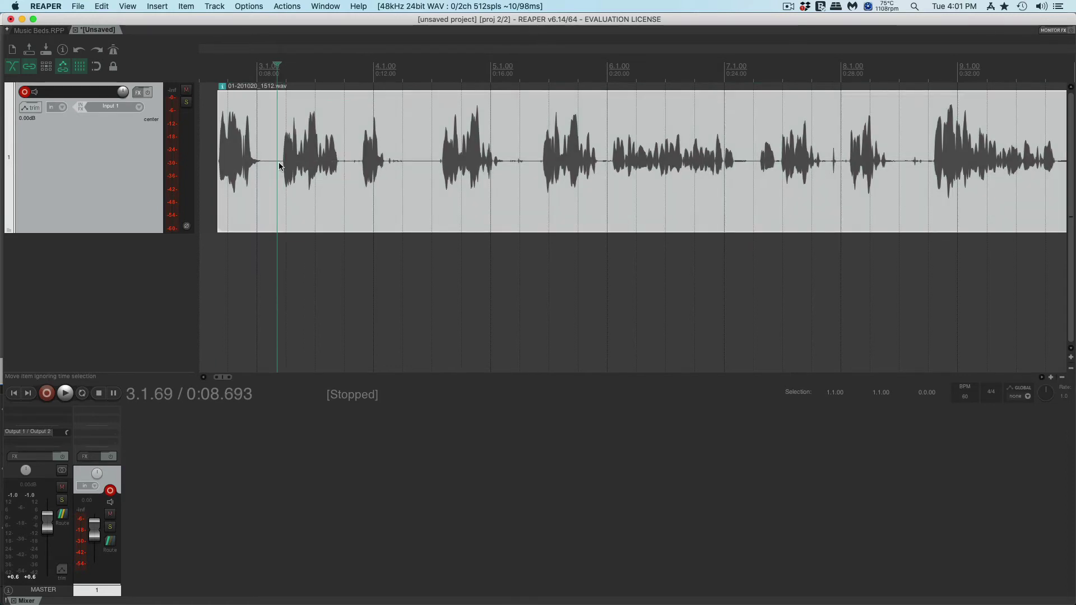
key(s)
click(342, 160)
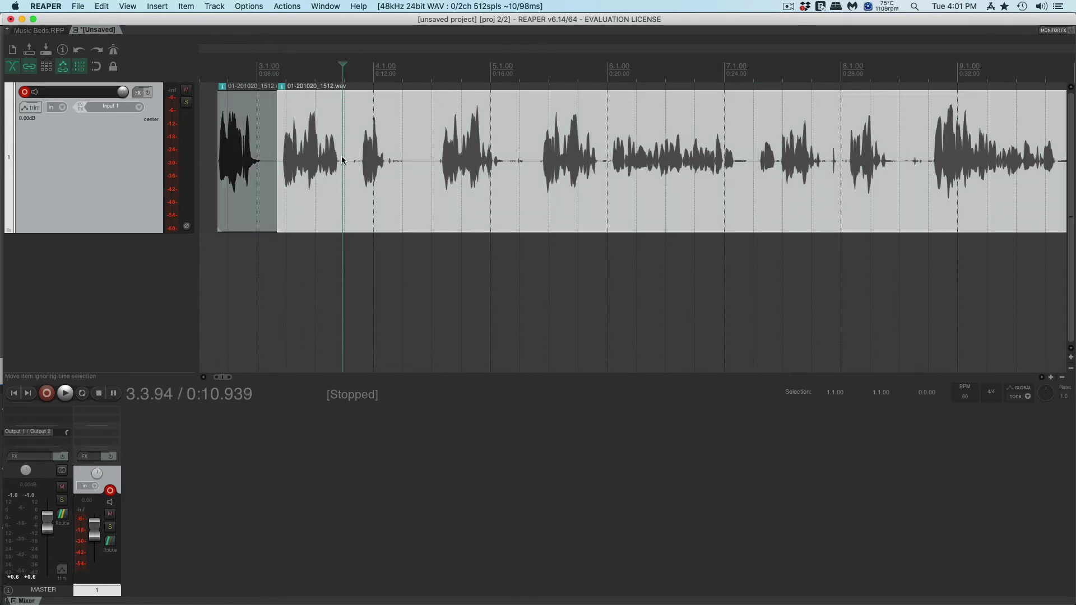
key(s)
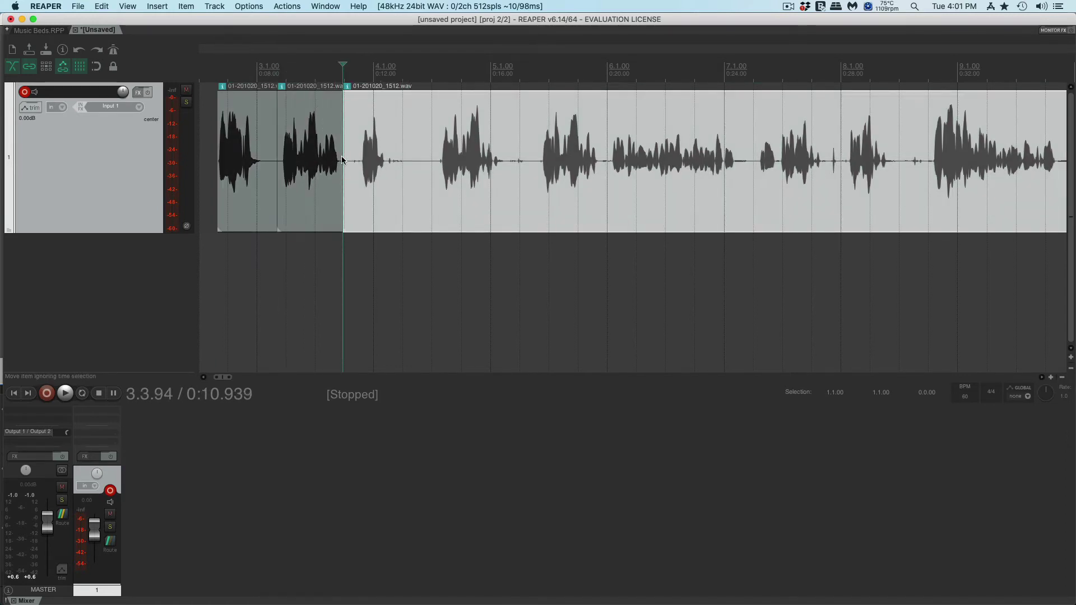
- Check the take from 0:28.142 and split the recording just before it at 0:28.249
click(844, 74)
key(space)
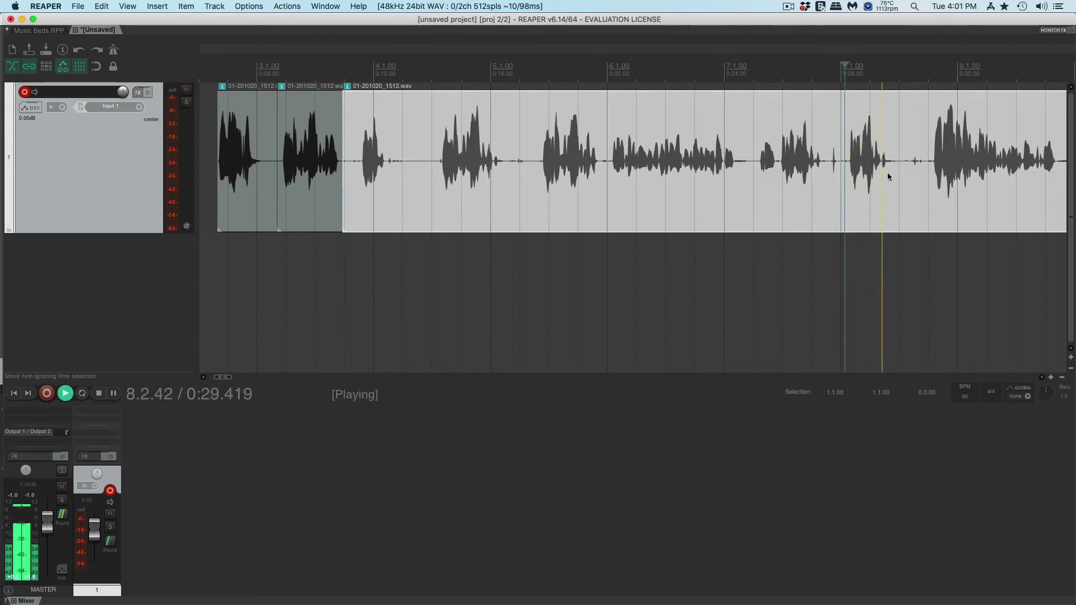
key(space)
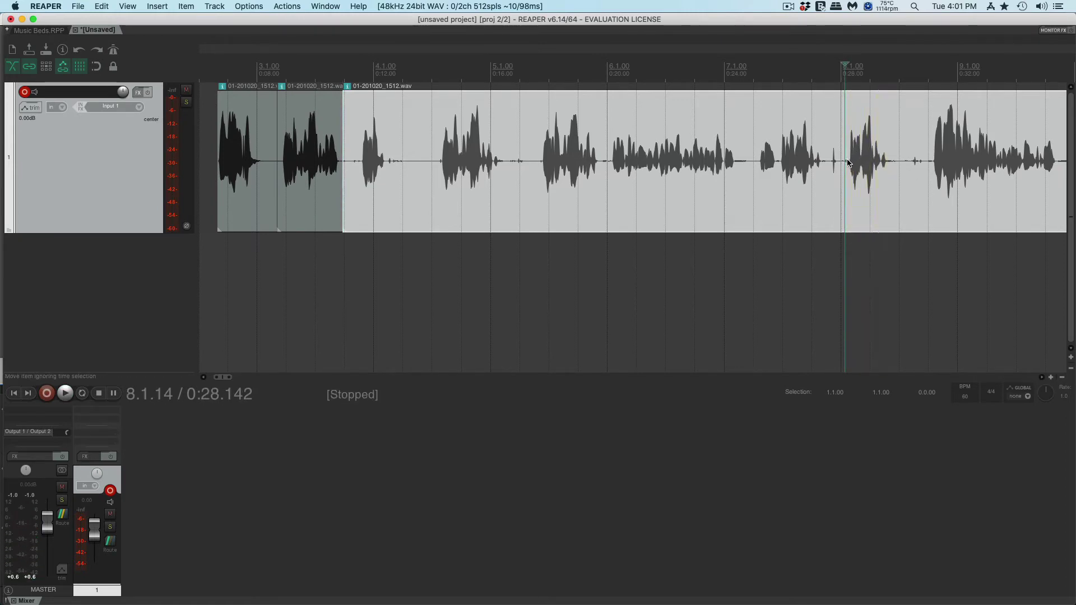
click(849, 163)
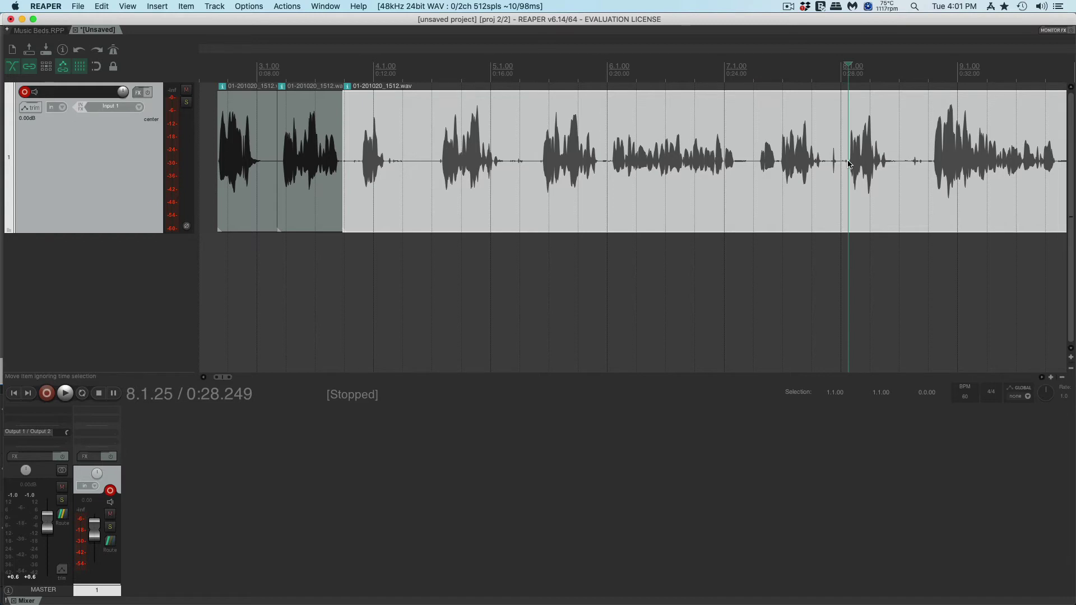
key(s)
- Try to delete the section between 0:10.939 and 0:28.249 and move the following recording into the gap
click(725, 175)
key(Delete)
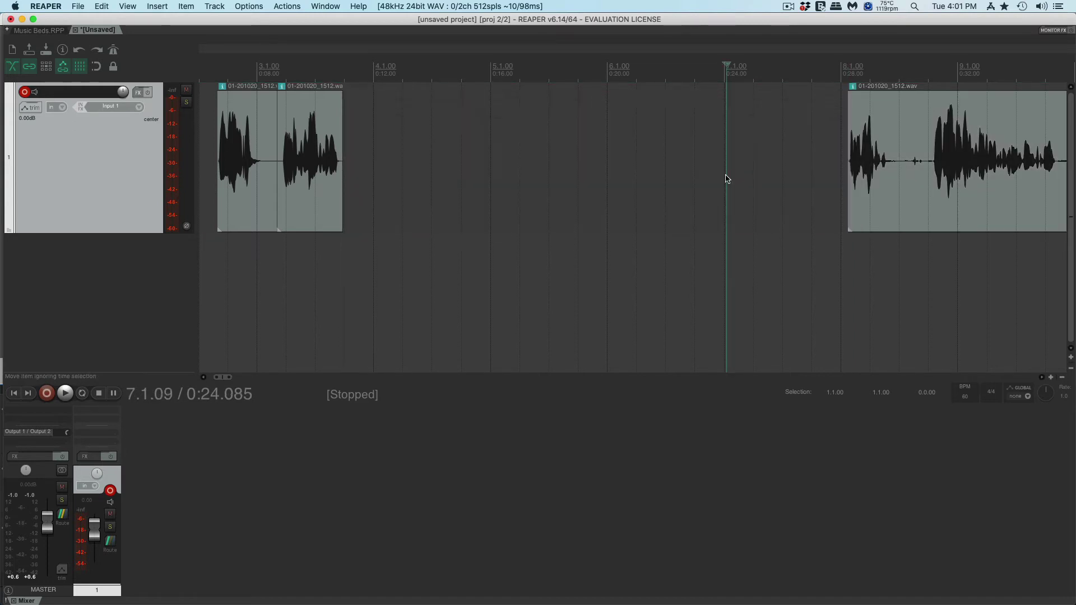
drag(904, 124, 360, 128)
- Move the section between 0:10.939 and 0:28.249 onto a new track below, and mute that track
drag(466, 129, 459, 307)
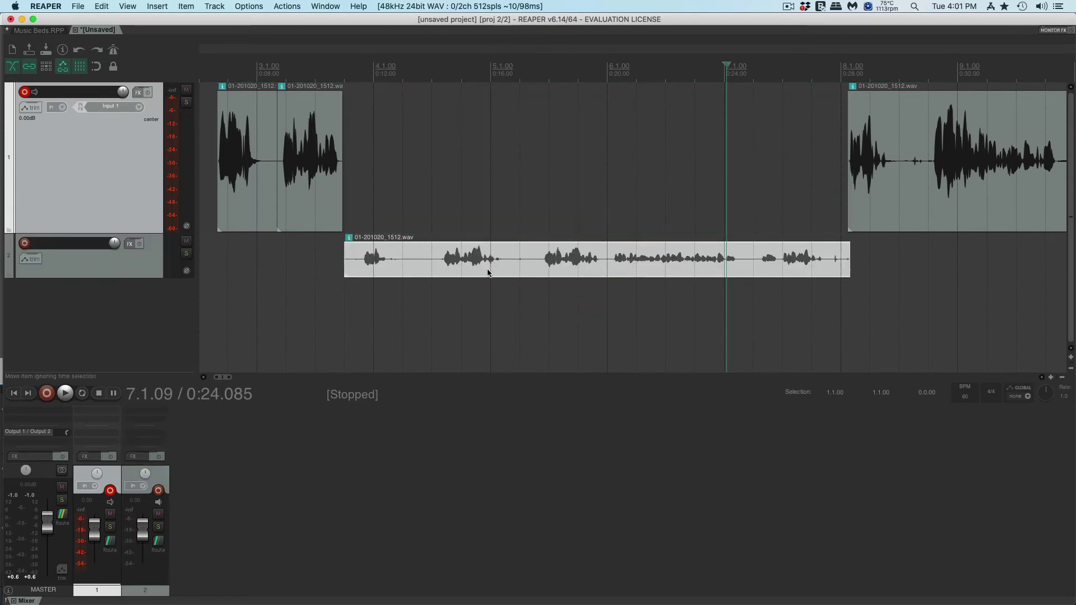
click(186, 242)
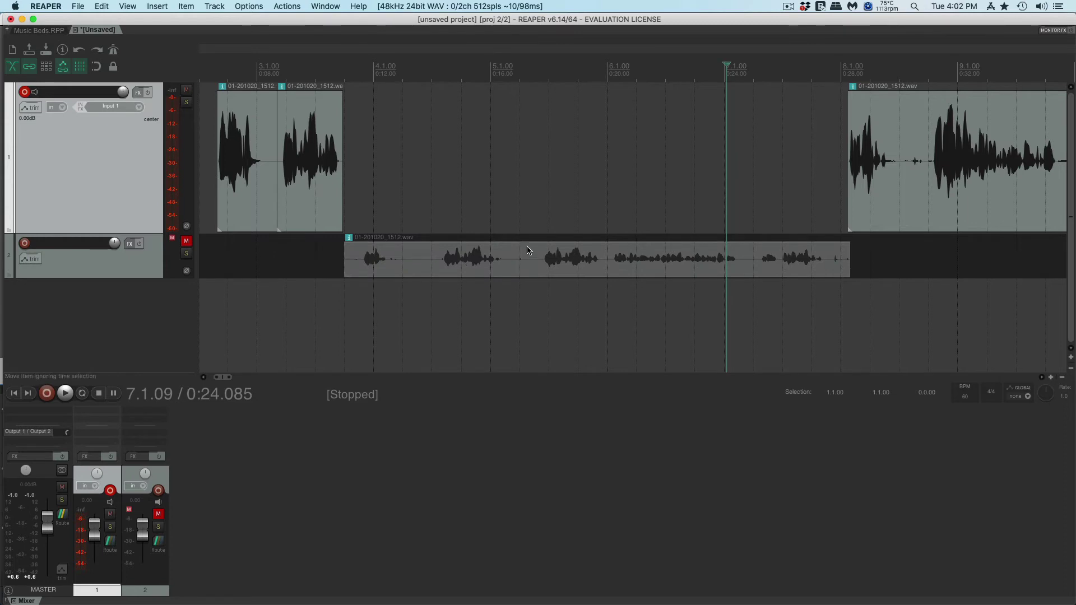
- Move the recording that starts at 0:28.249 earlier to meet the isolated phrase at about 0:10.9, and play the join from 0:09.680
drag(908, 190, 395, 181)
click(305, 78)
key(space)
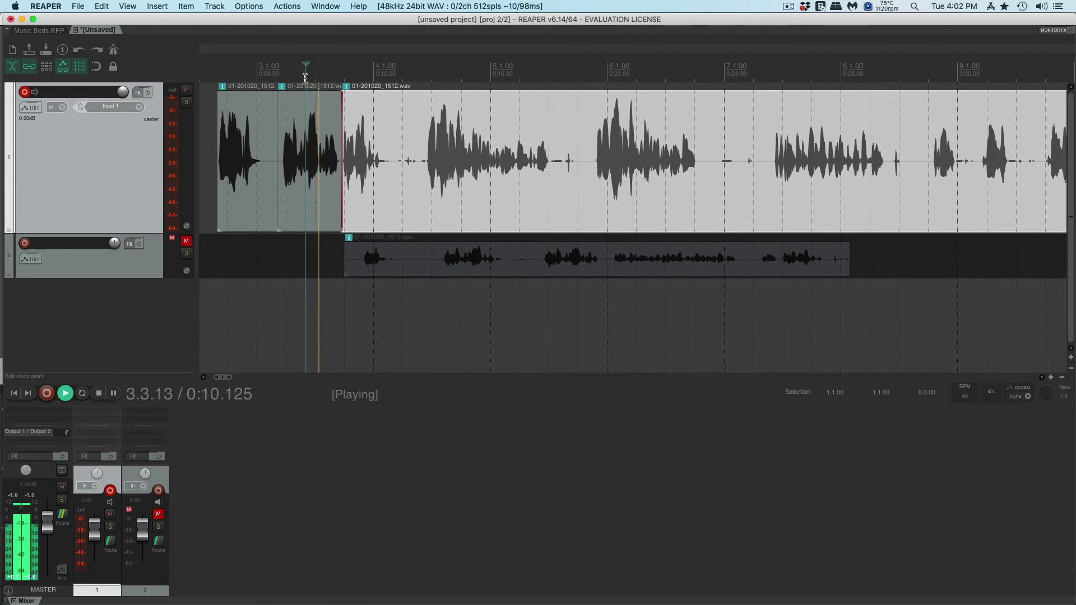
key(space)
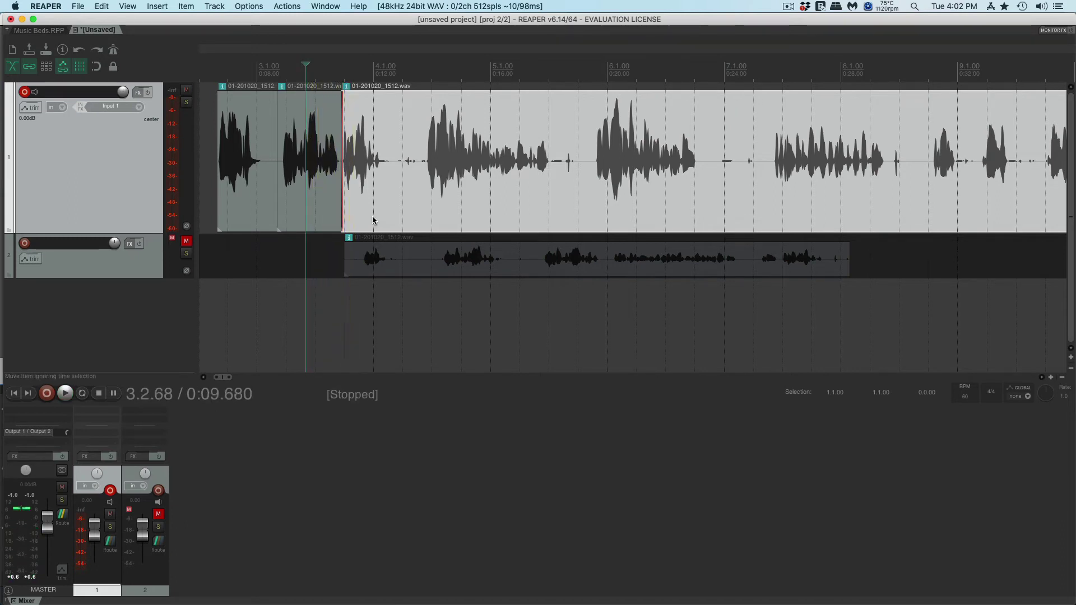
- Examine the end of the isolated phrase closely by playing it from 0:09.661 and from 0:10.002
click(318, 74)
scroll(318, 74, up, 5)
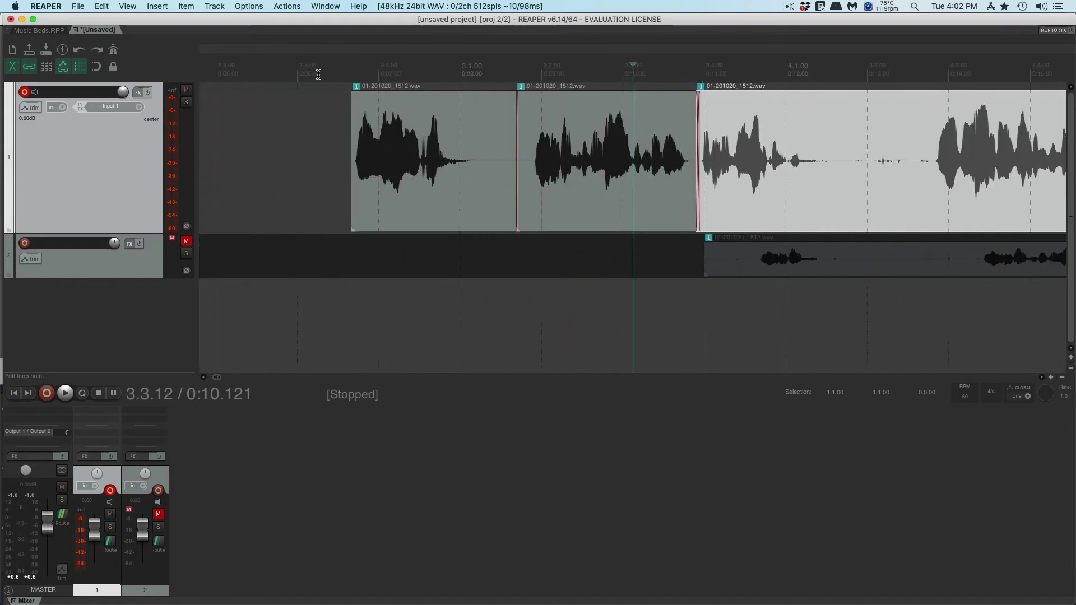
scroll(318, 74, up, 4)
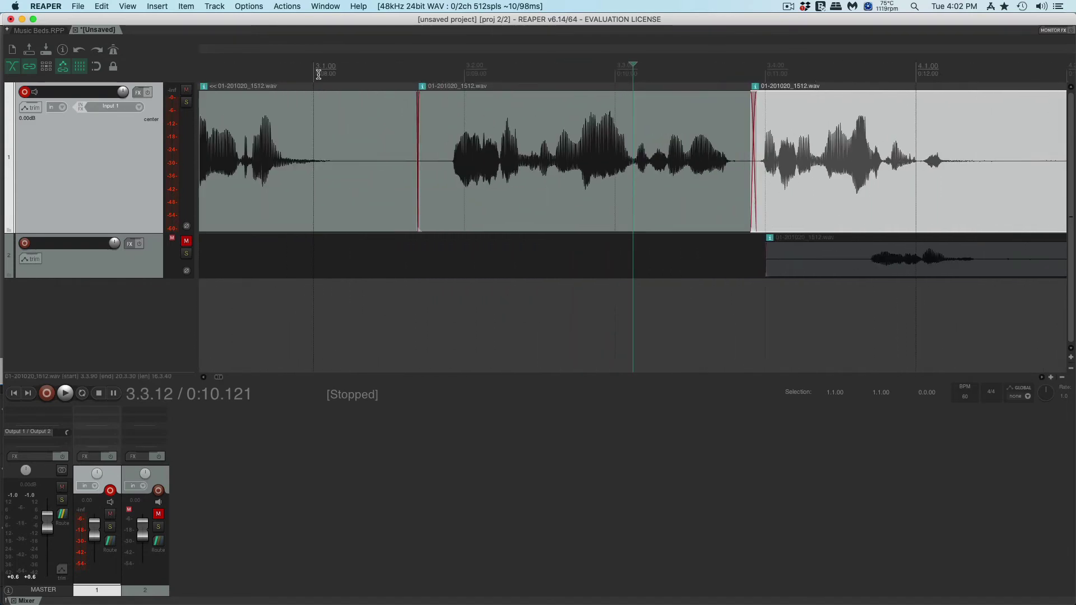
click(535, 67)
key(space)
key(space)
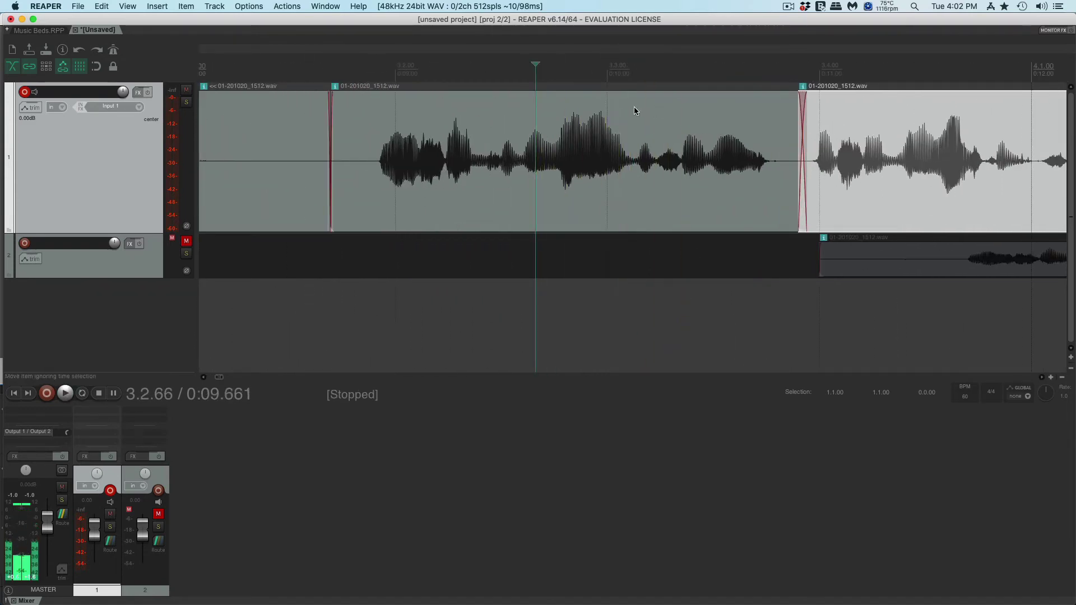
click(603, 83)
key(space)
key(space)
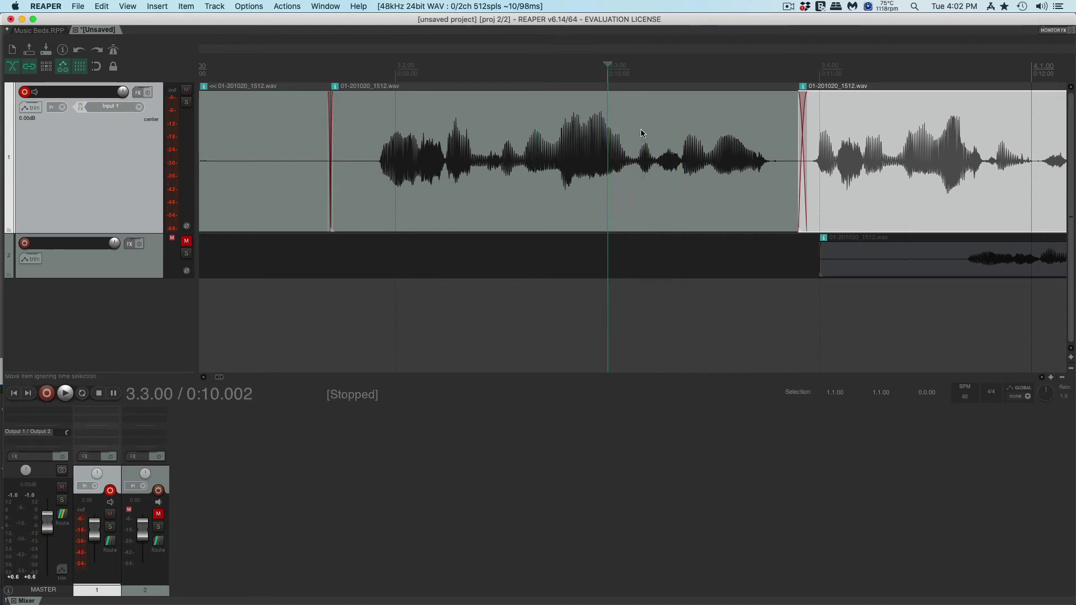
- Play the isolated phrase from 0:10.105 and again from 0:09.550 to locate the cut point
click(629, 77)
key(space)
key(space)
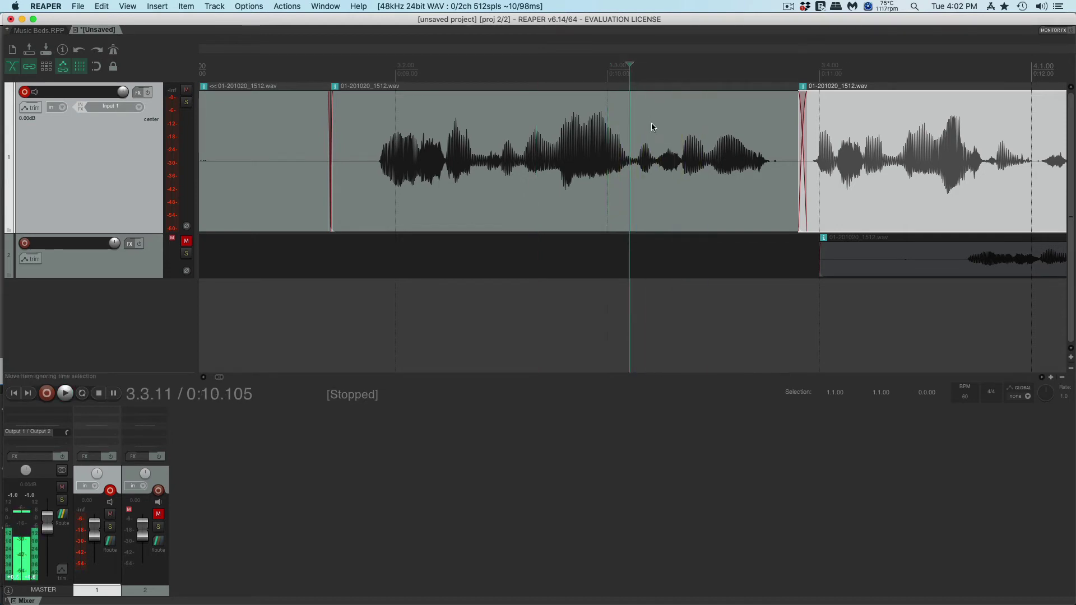
click(511, 66)
key(space)
key(space)
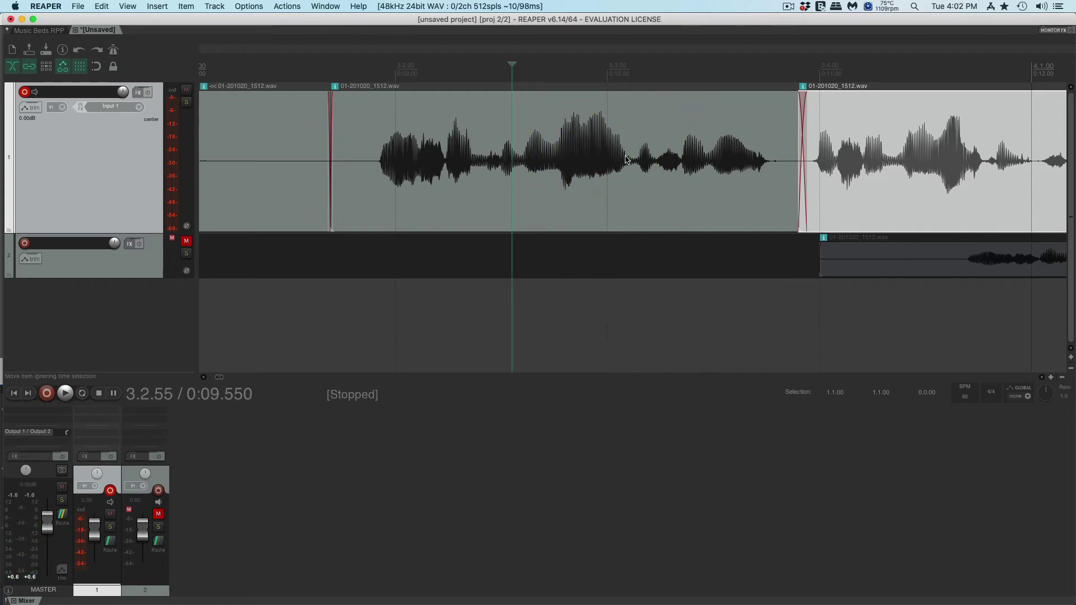
- Audition the following clip from 0:10.914 and compare it with the isolated phrase from 0:09.899
click(801, 71)
key(space)
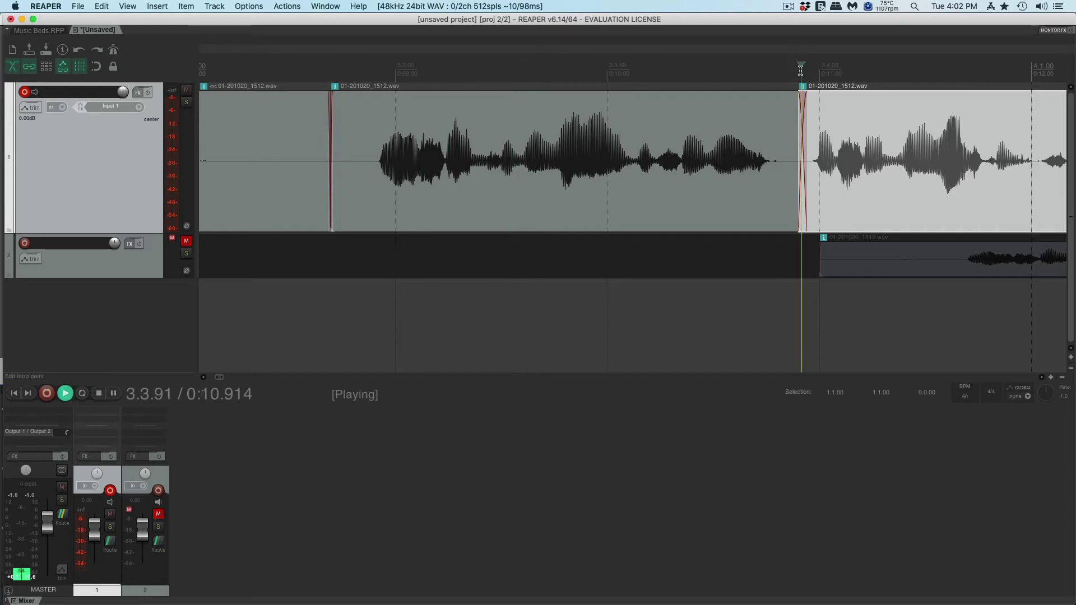
key(space)
key(space)
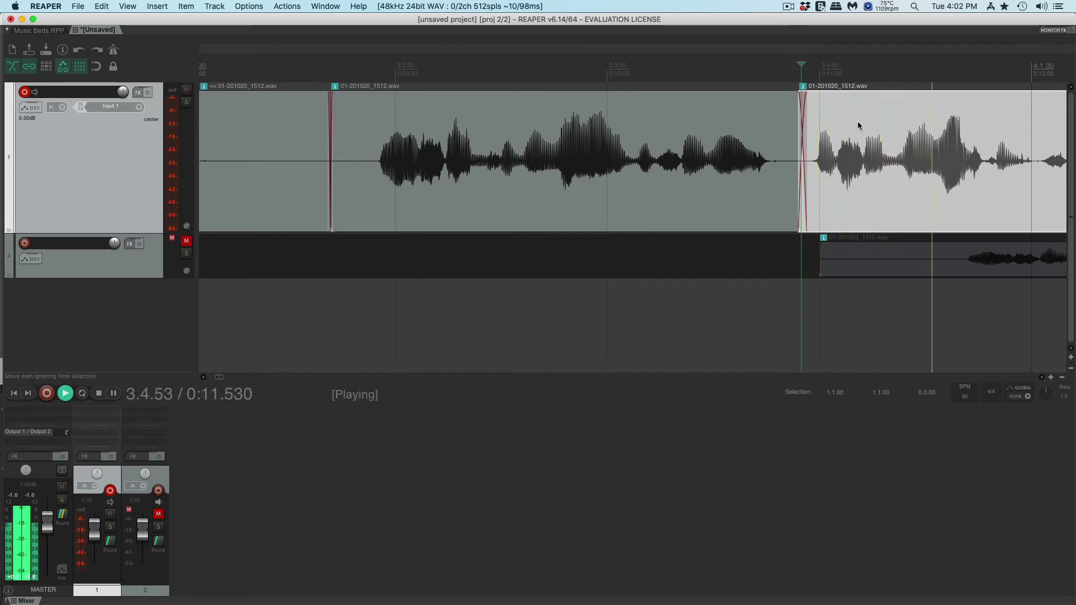
key(space)
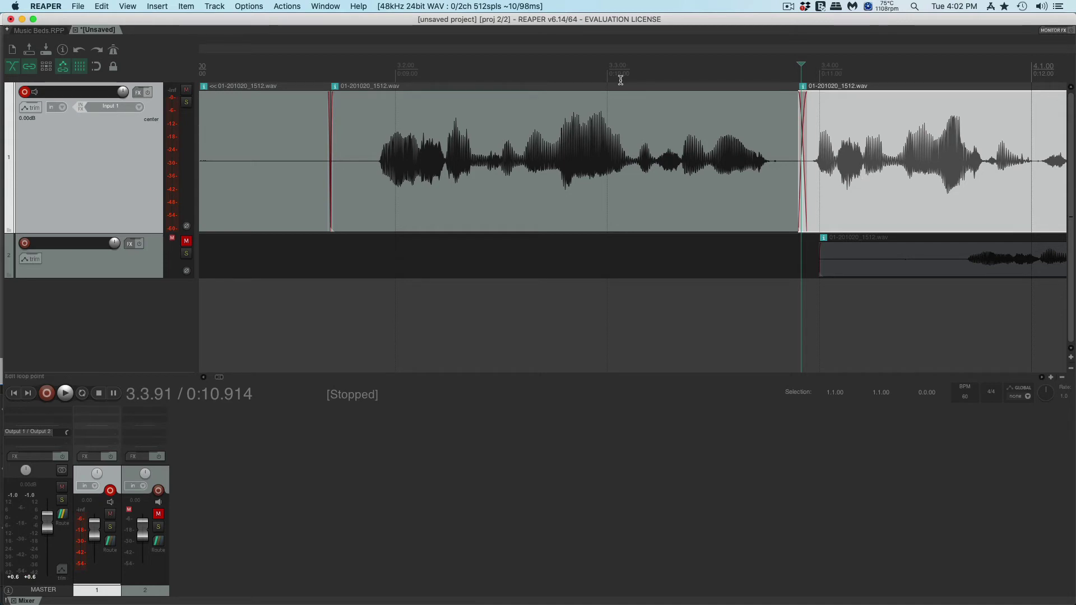
click(586, 72)
key(space)
key(space)
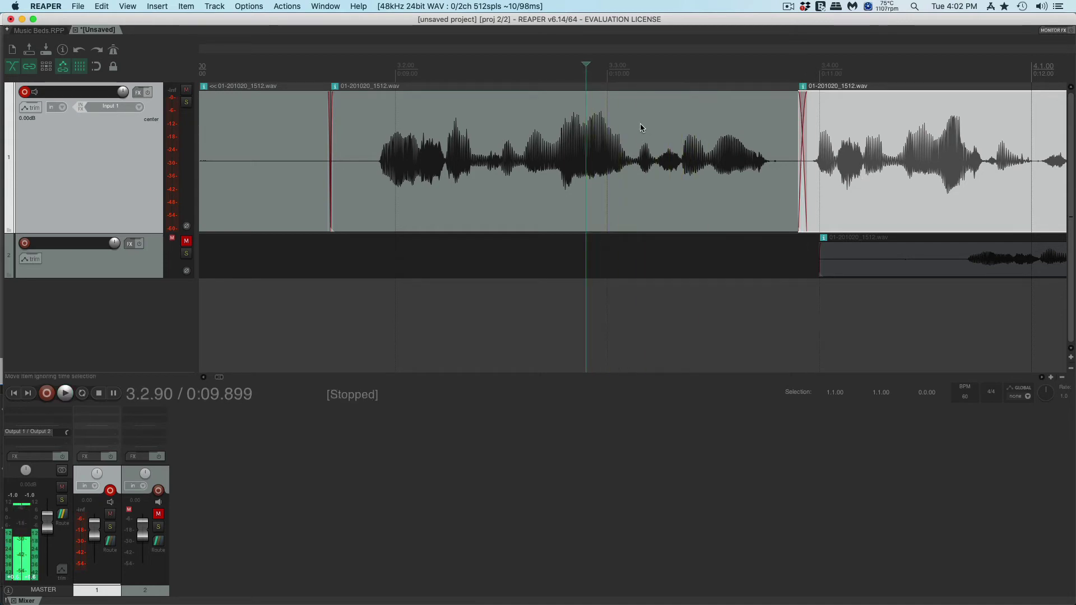
- Trim the isolated phrase's end back to about 0:10.05 and the following clip's start to about 0:11.02
click(726, 201)
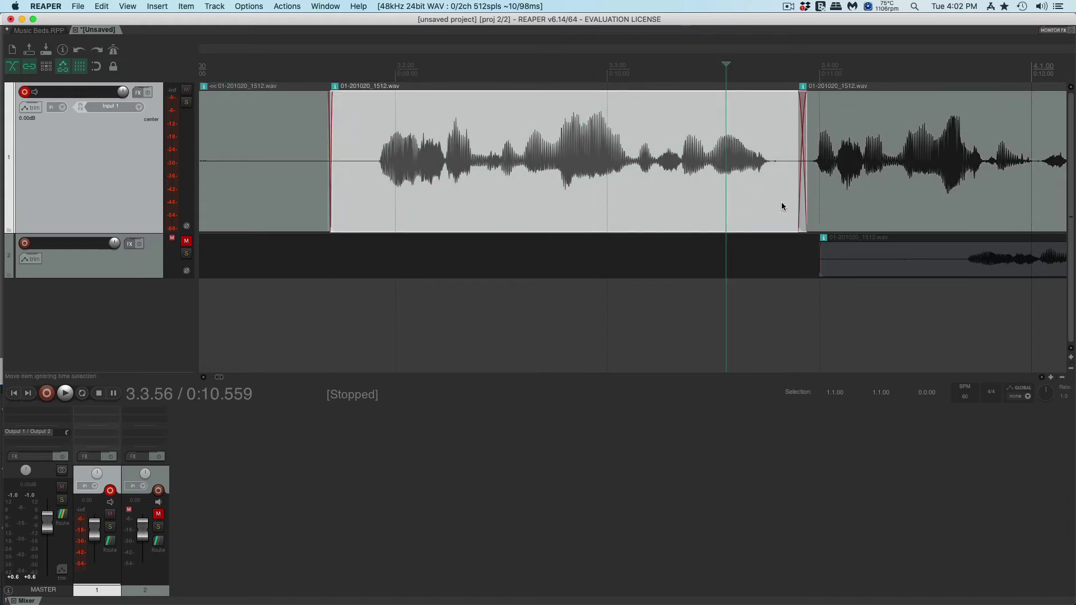
drag(803, 183, 613, 181)
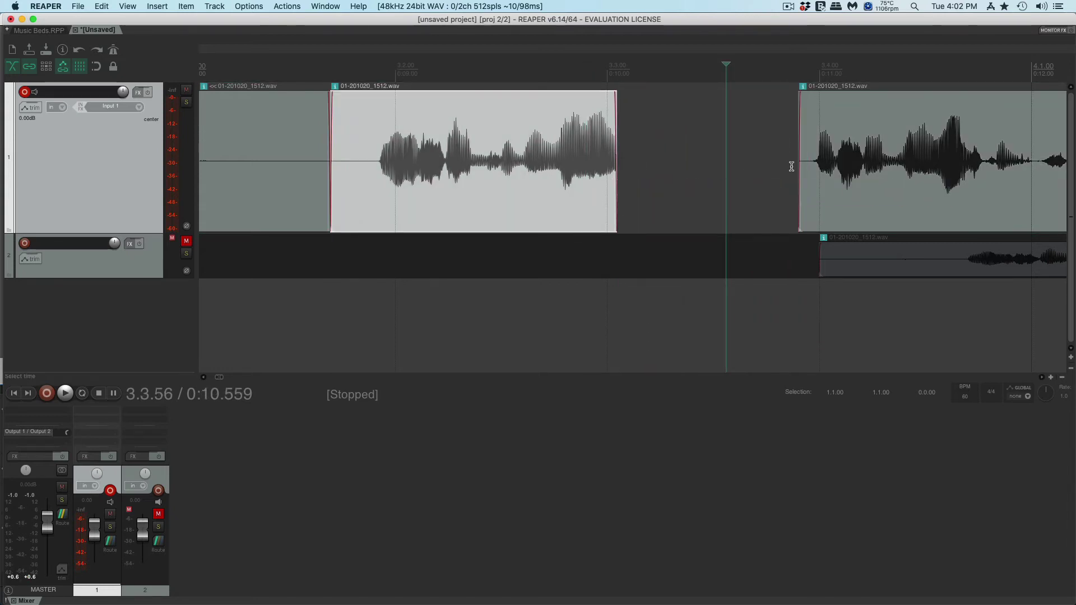
drag(799, 176, 823, 177)
- Move the following clip earlier to meet the trimmed phrase at about 0:10.04, and play the join from 0:09.770
drag(935, 90, 789, 89)
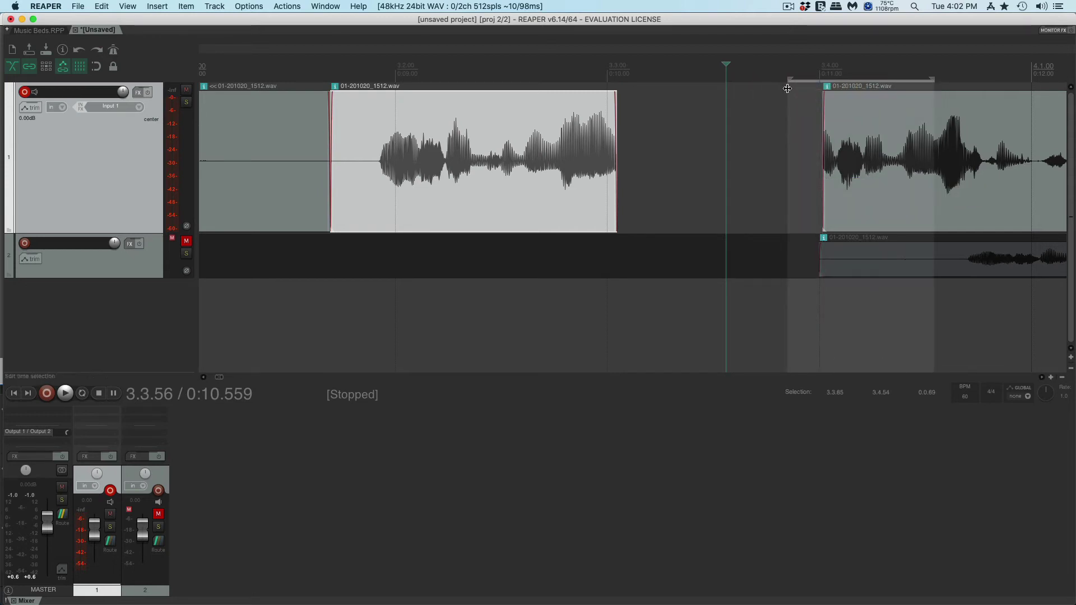
click(881, 132)
drag(904, 122, 664, 120)
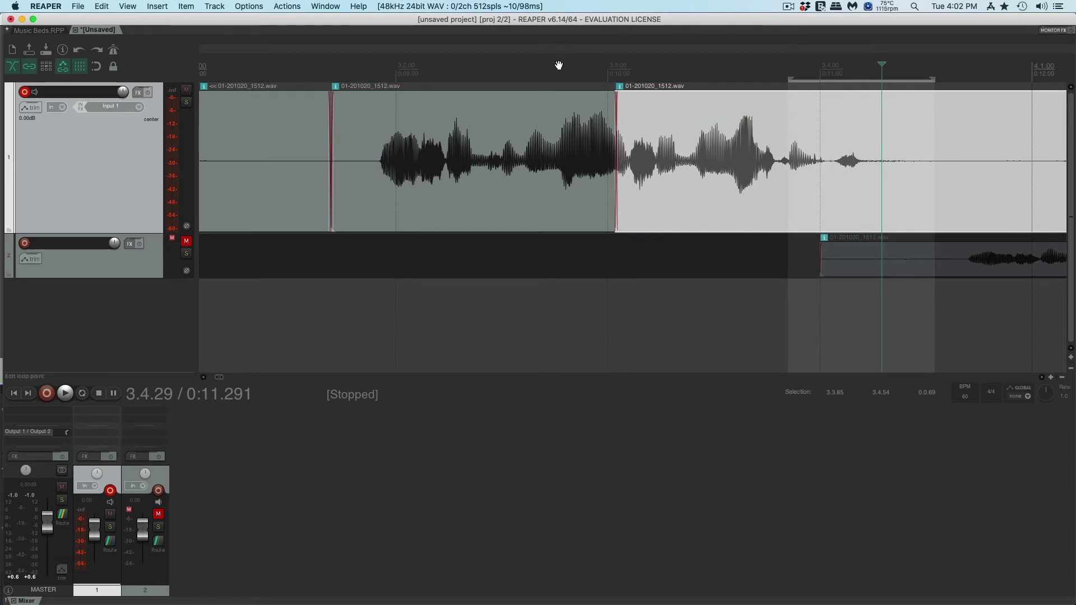
click(559, 65)
key(space)
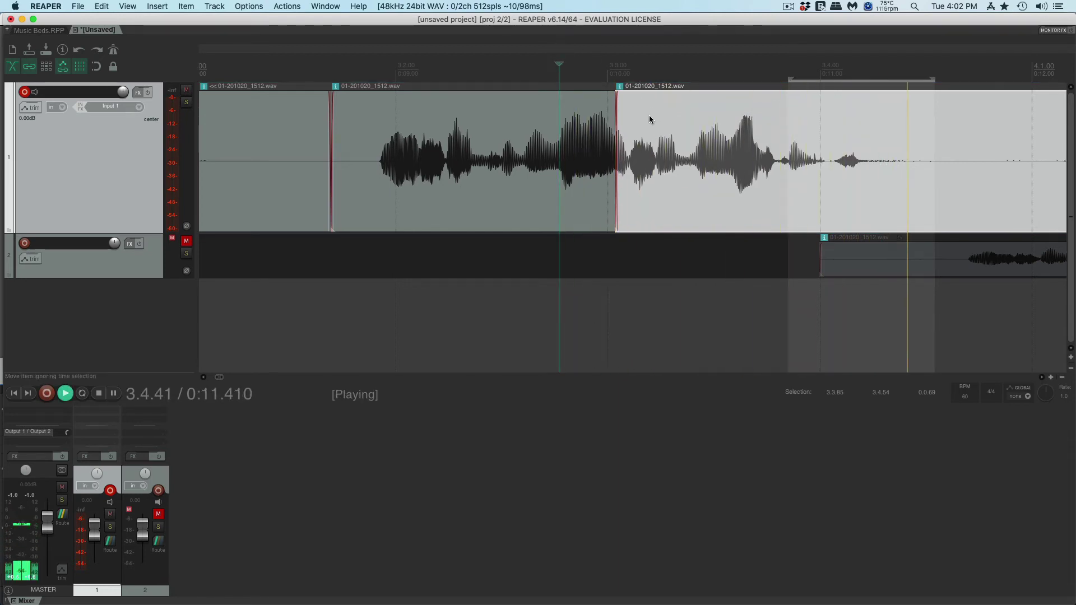
- Overlap the two clips in a short crossfade starting at about 0:10.01, and replay the join from 0:09.770
mouse_move(617, 120)
mouse_down()
mouse_move(632, 129)
mouse_move(626, 112)
mouse_move(614, 114)
mouse_up()
key(space)
key(space)
key(space)
key(space)
key(space)
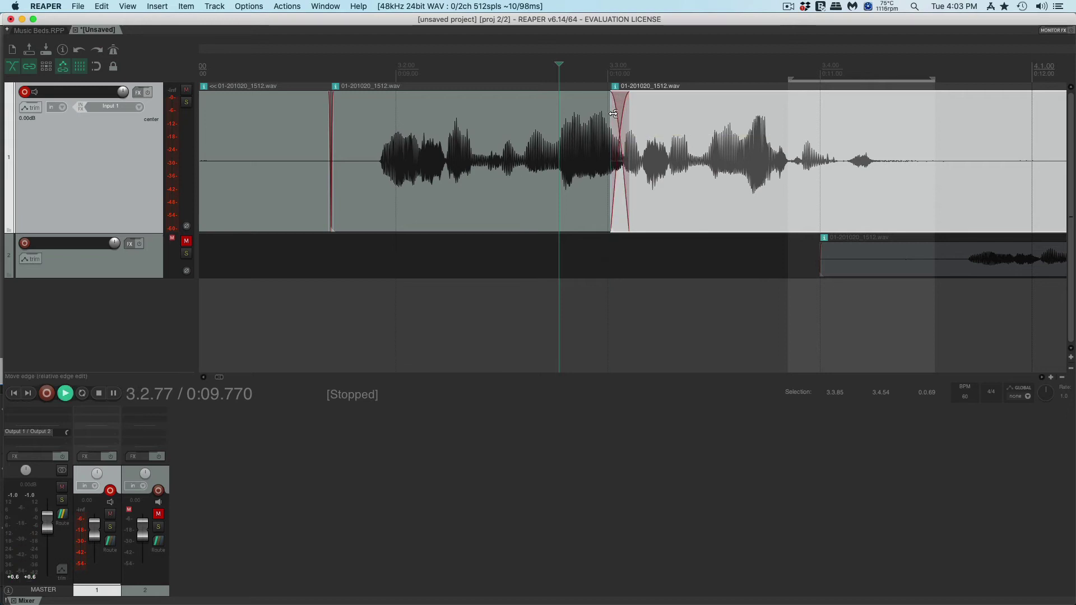
- Replay the join, move the following clip away from the phrase to start at about 0:10.39, and play it from there
key(space)
key(space)
drag(690, 88, 734, 124)
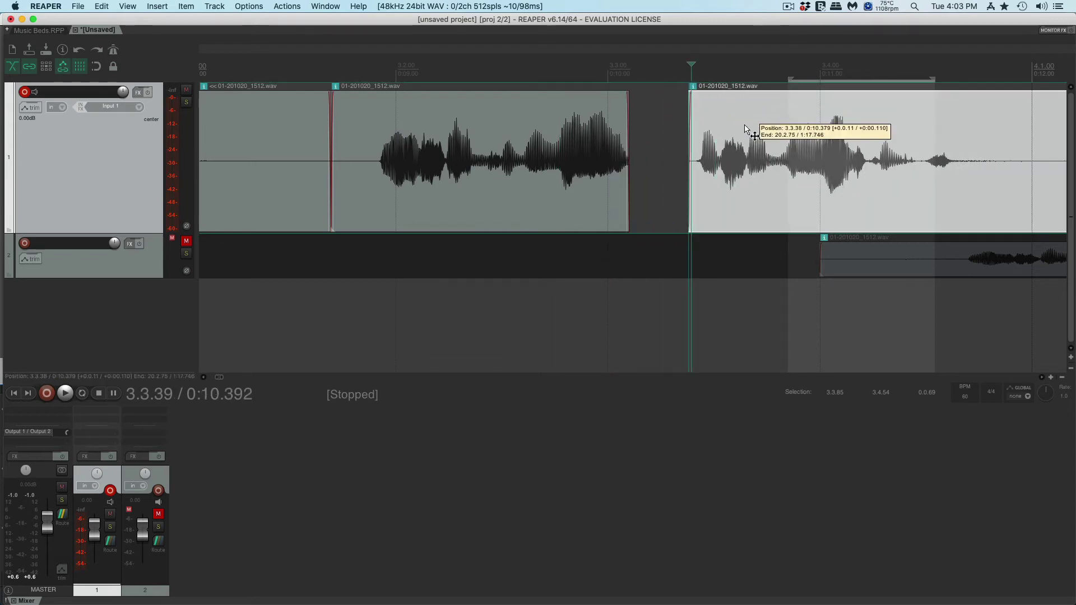
key(space)
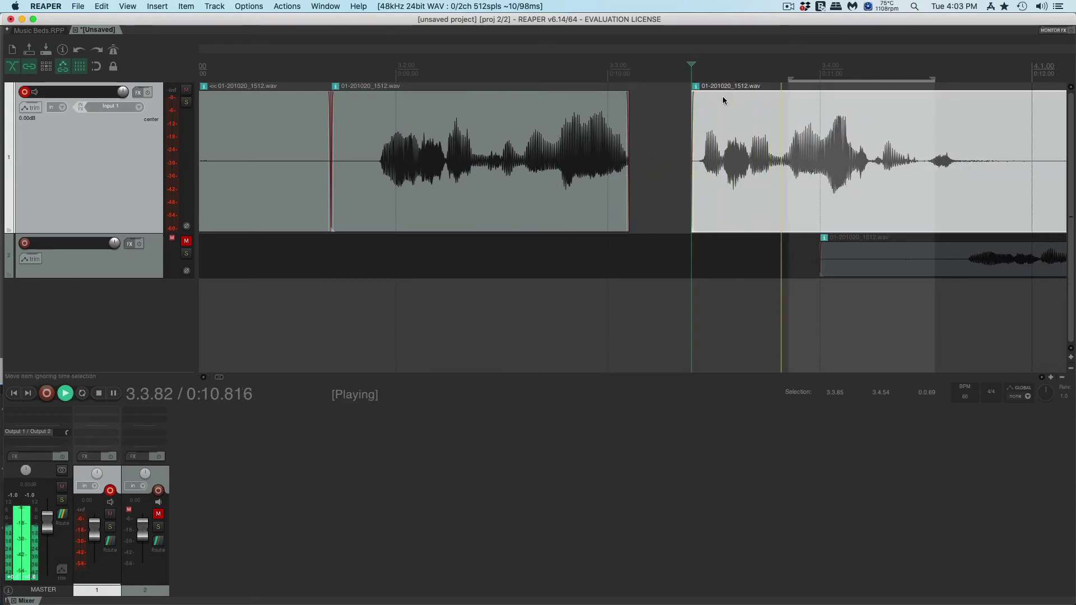
key(space)
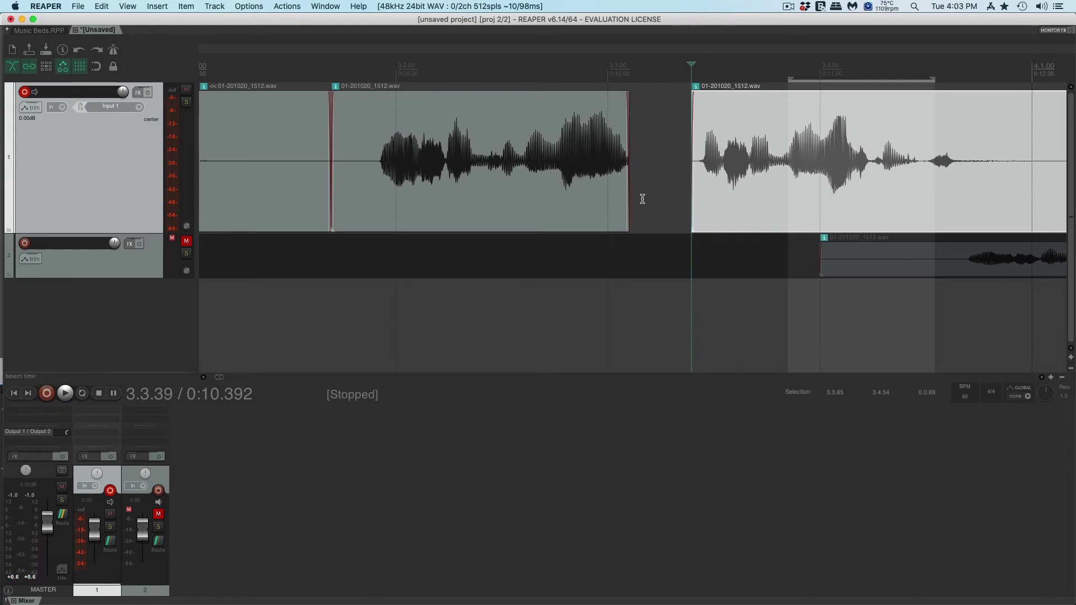
- Extend the phrase's end to about 0:10.34 and play it from 0:09.857
drag(628, 199, 680, 202)
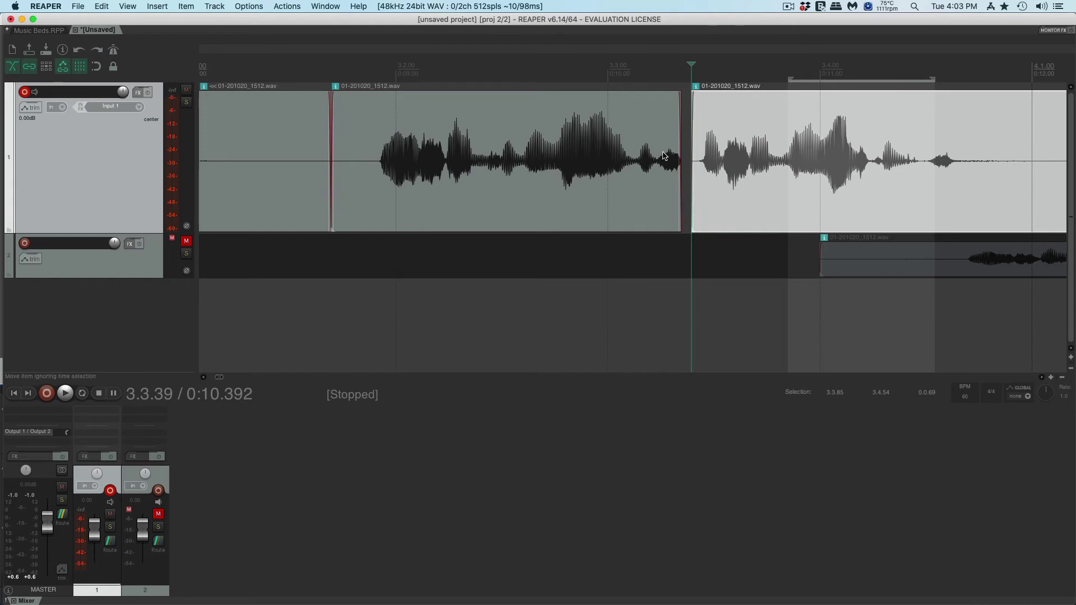
click(579, 69)
key(space)
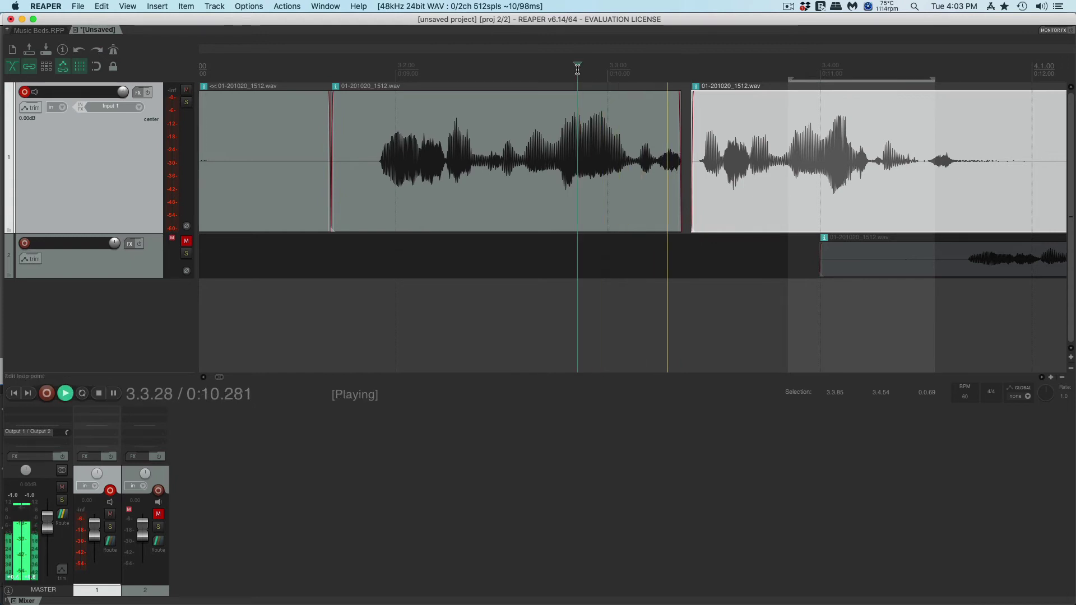
key(space)
- Trim the following clip's start to about 0:10.59, overlap it onto the phrase's end in a short crossfade at 0:10.295, and replay the join
drag(679, 206, 733, 186)
drag(784, 125, 715, 127)
key(space)
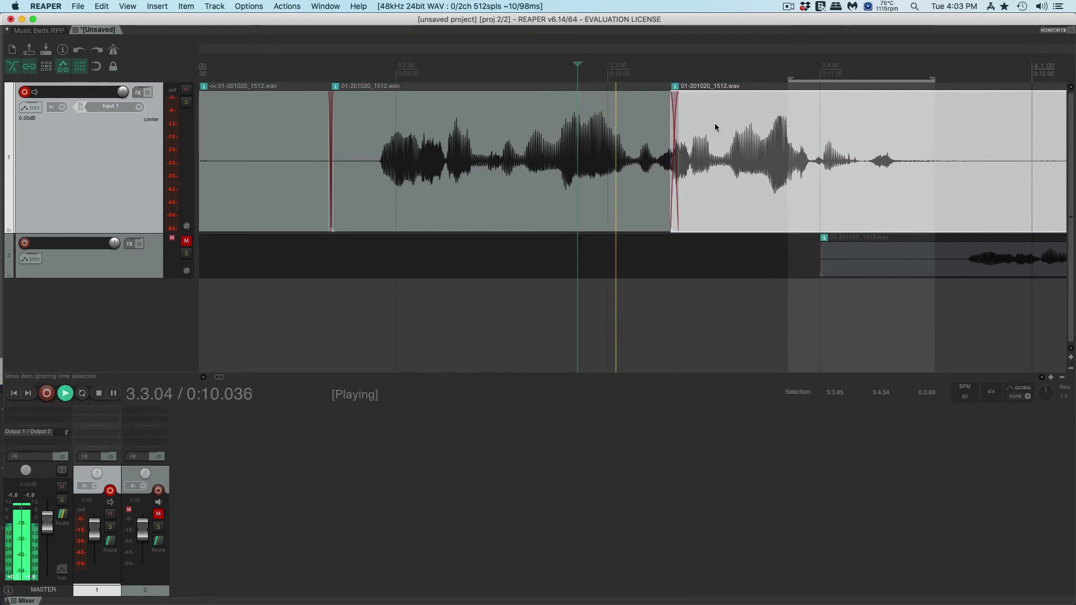
key(space)
key(space)
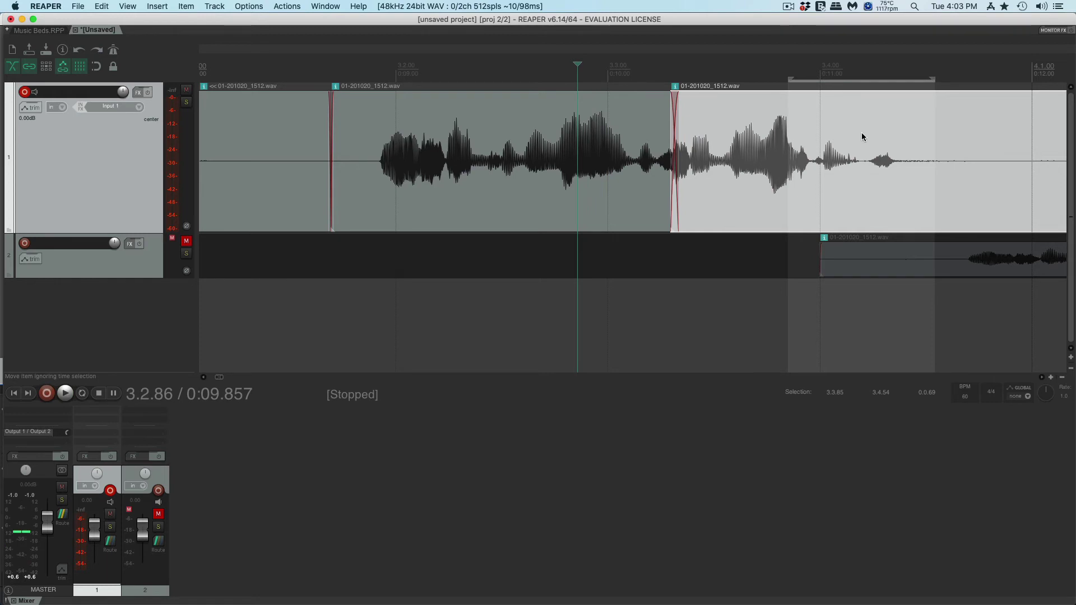
- Split the following clip in the silence after its first phrase at 0:11.424
scroll(706, 244, left, 2)
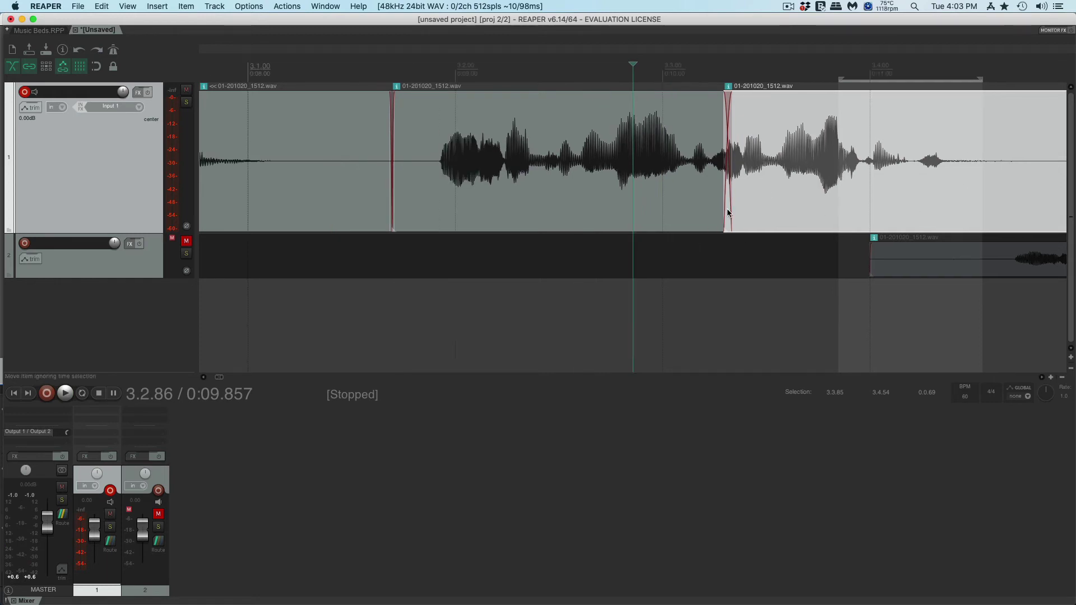
scroll(768, 191, down, 5)
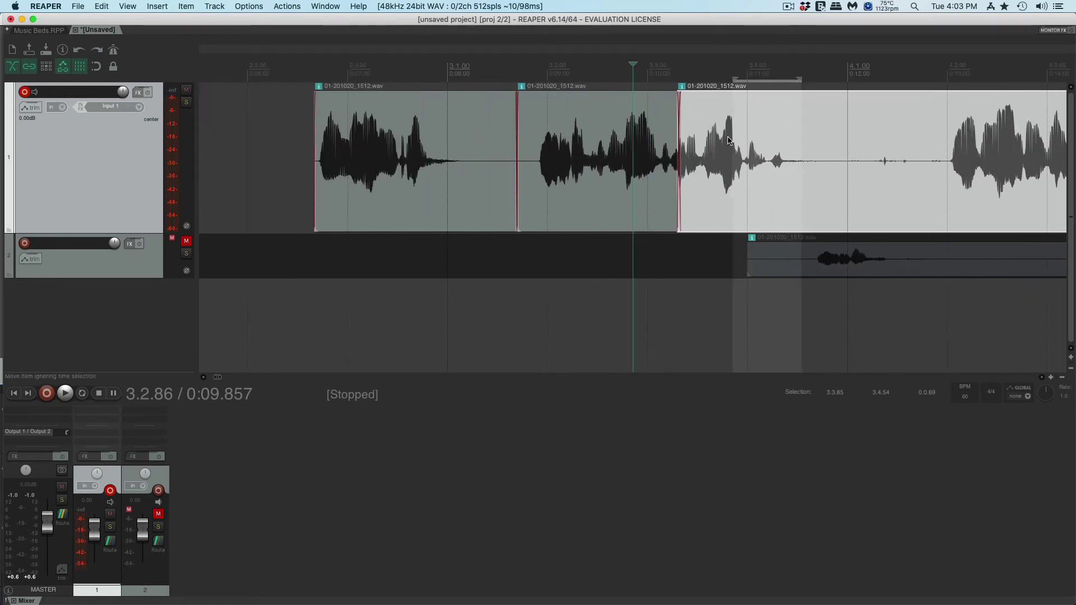
click(801, 163)
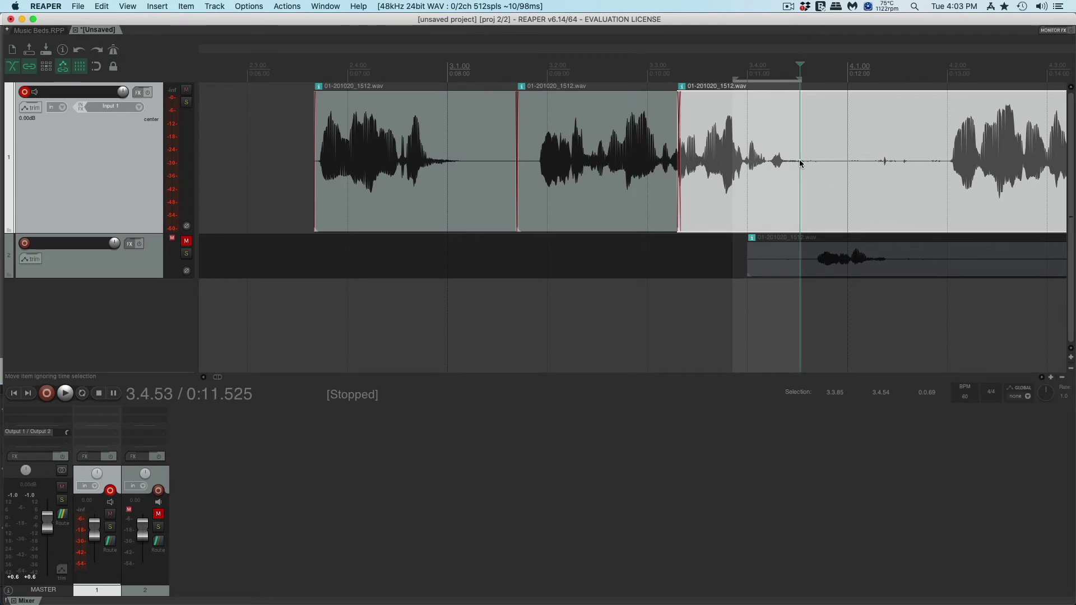
click(790, 162)
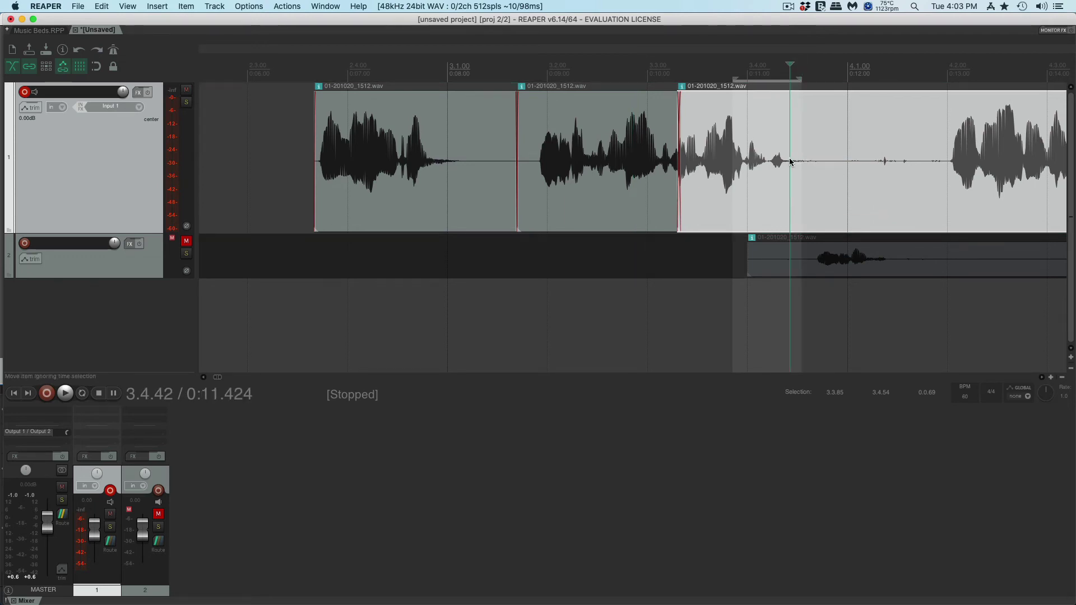
key(s)
- Lower the item volume of the short phrase between the join and the new split to -2.46 dB
double_click(727, 199)
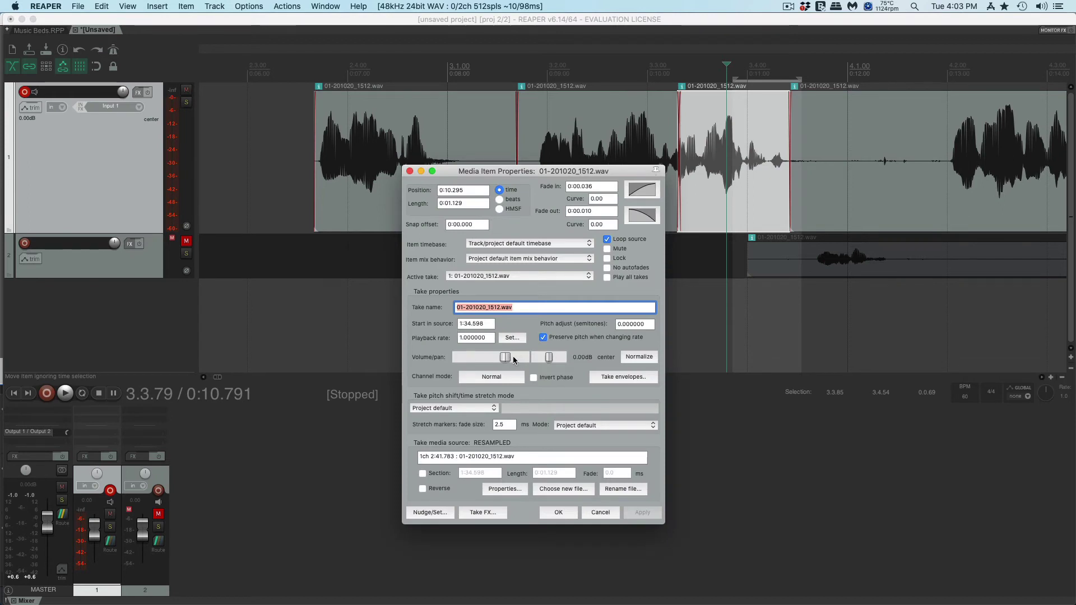
drag(507, 359, 507, 359)
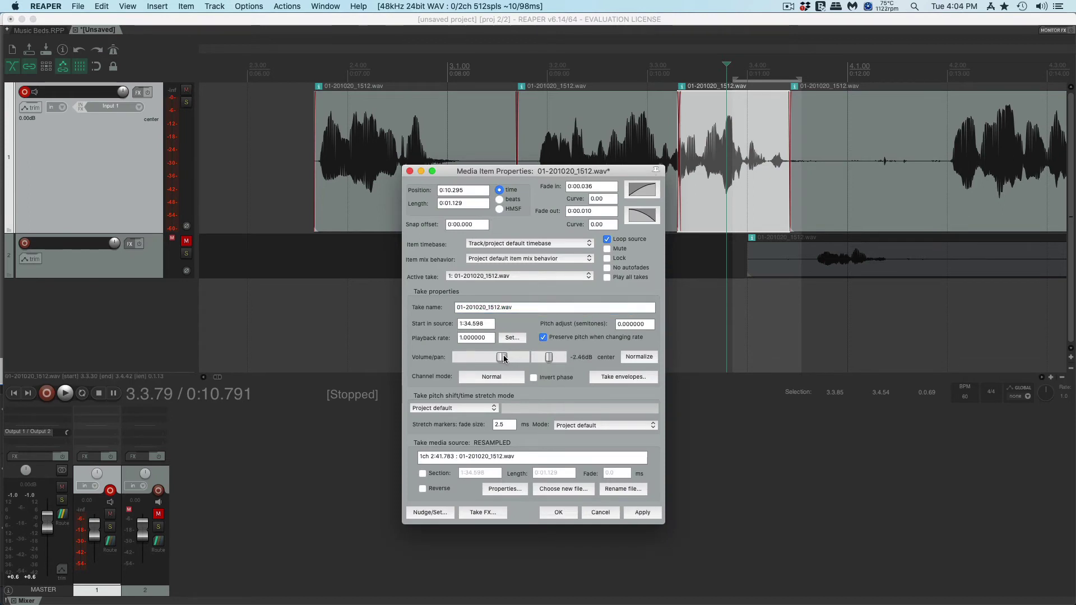
click(638, 515)
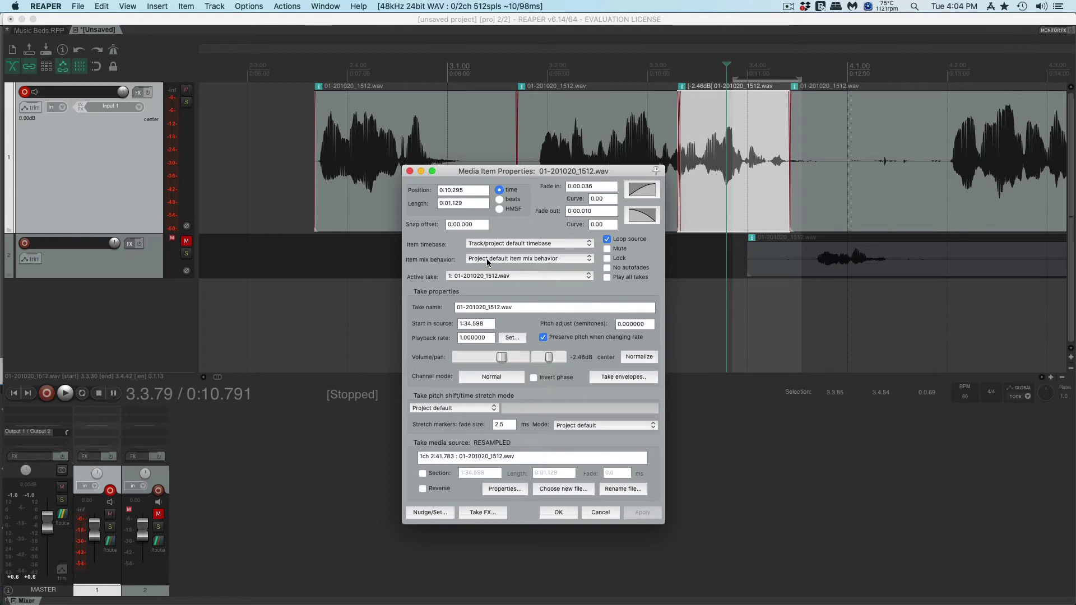
click(410, 171)
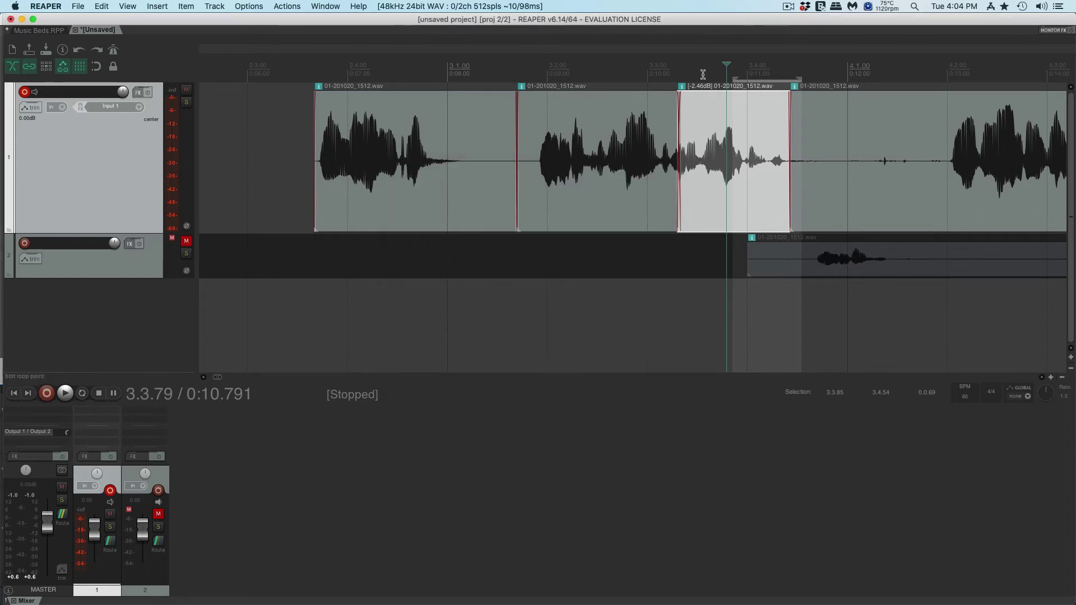
- Play the join into the quieter phrase from about 0:10.03, about 0:09.41 and 0:08.853
click(650, 69)
key(space)
click(588, 70)
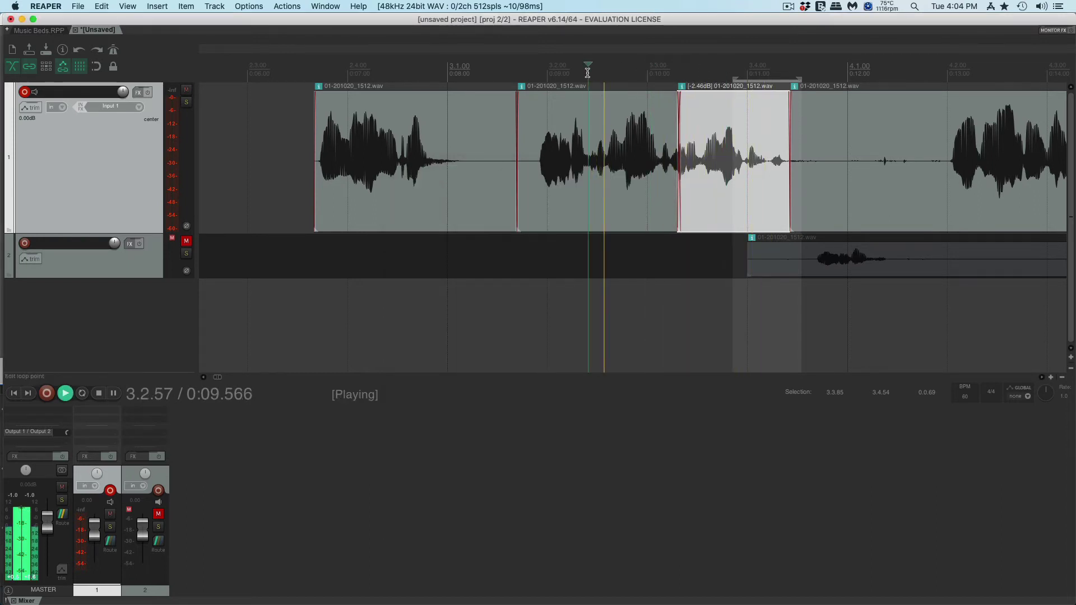
click(532, 70)
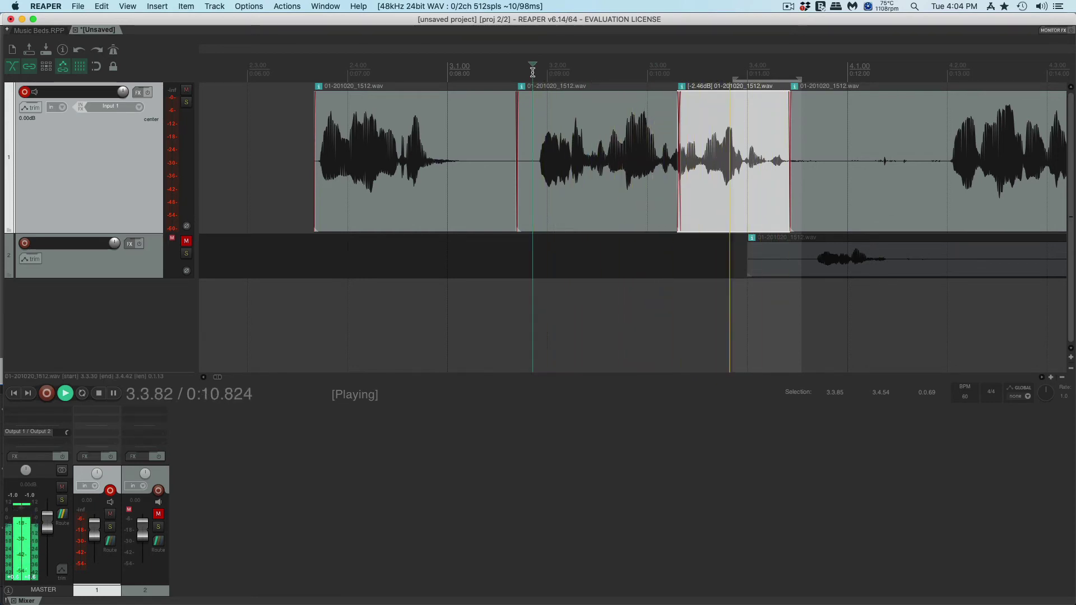
key(space)
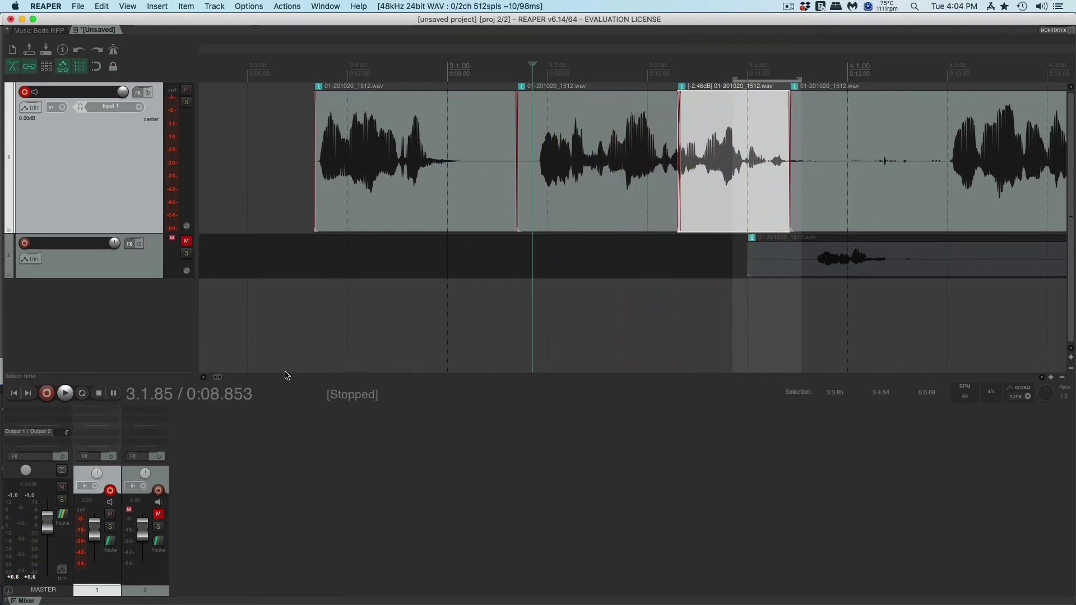
- Trim the end of the selected clip back to about 0:22.8 and audition the following clip from 0:28.087
drag(218, 382, 243, 378)
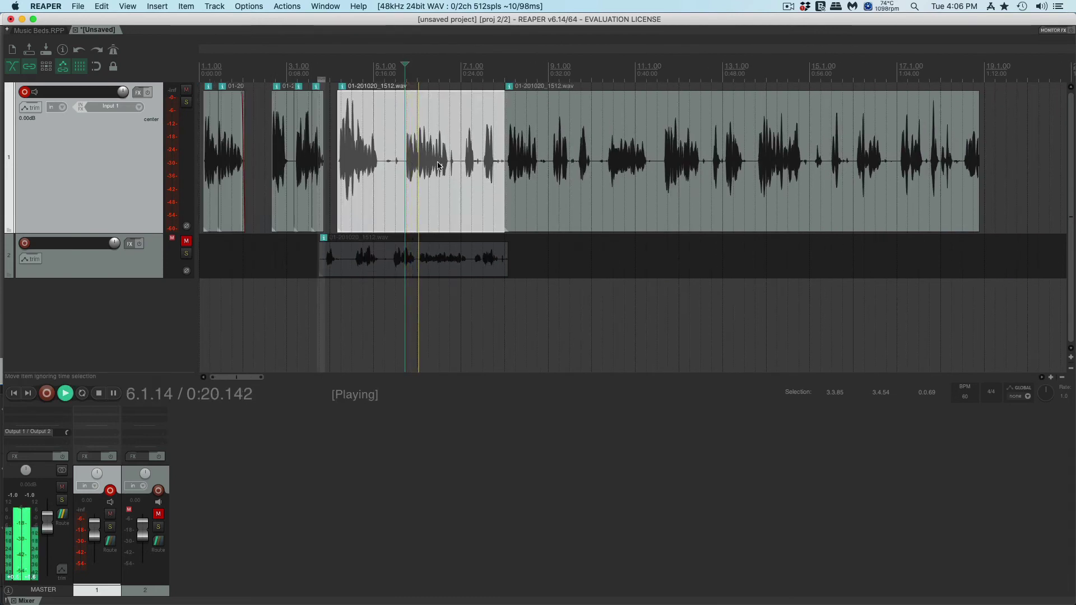
key(space)
click(459, 190)
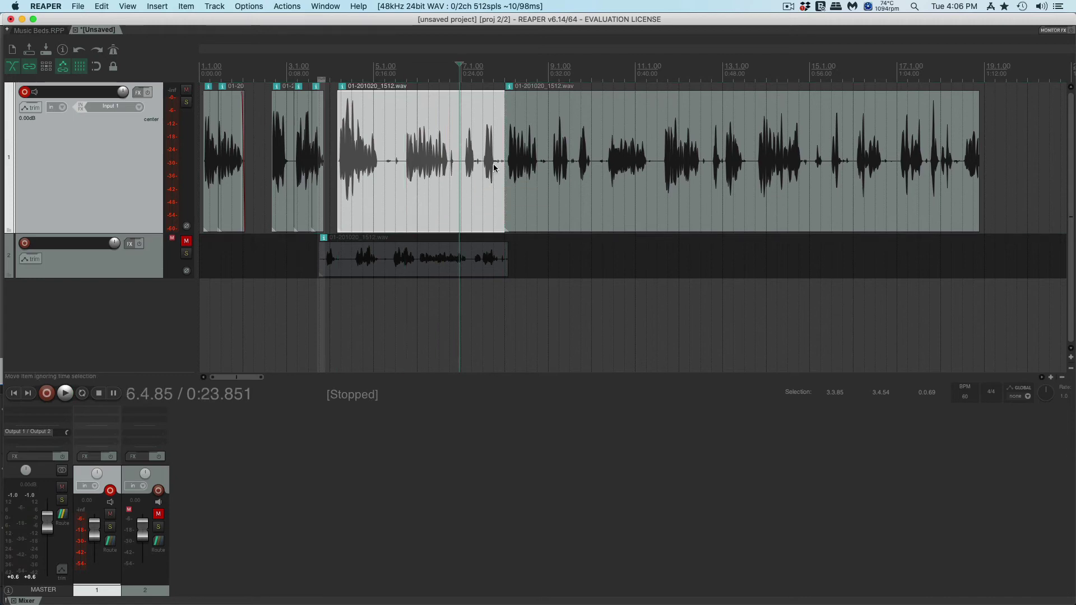
drag(500, 176, 446, 177)
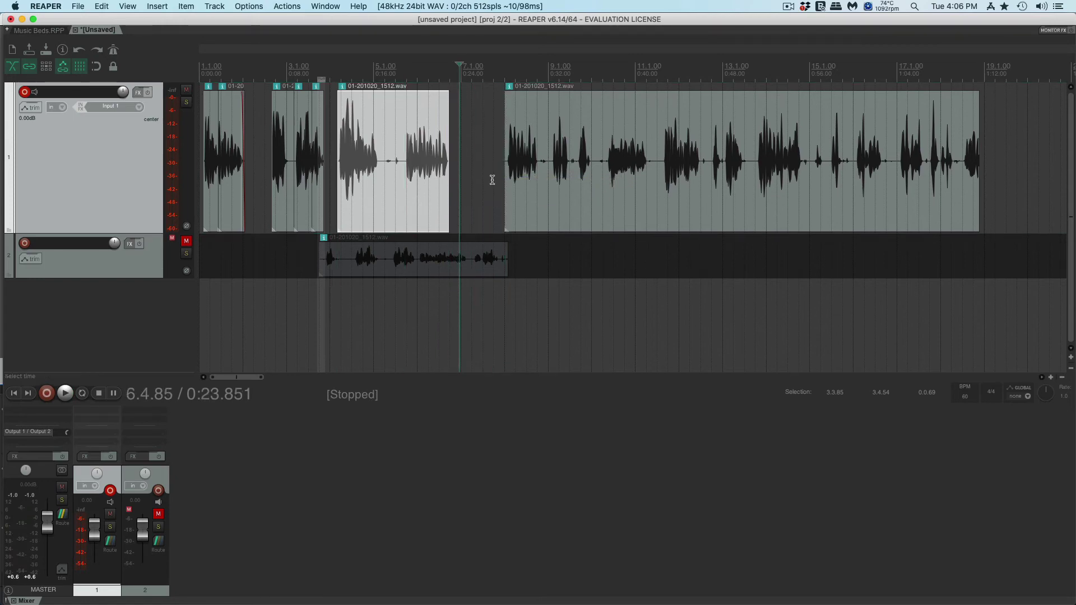
click(505, 66)
key(space)
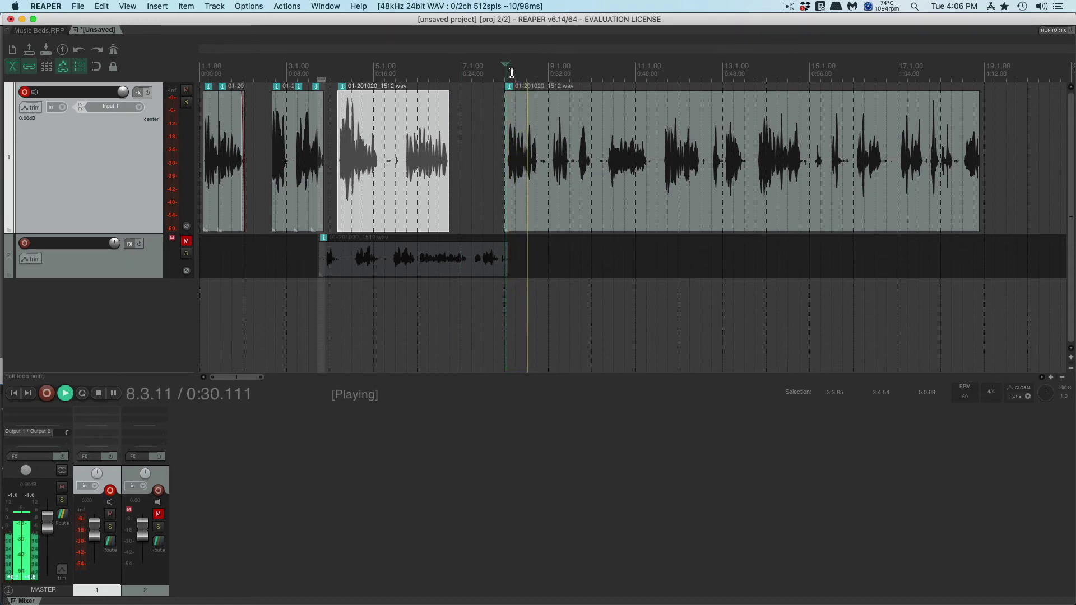
key(space)
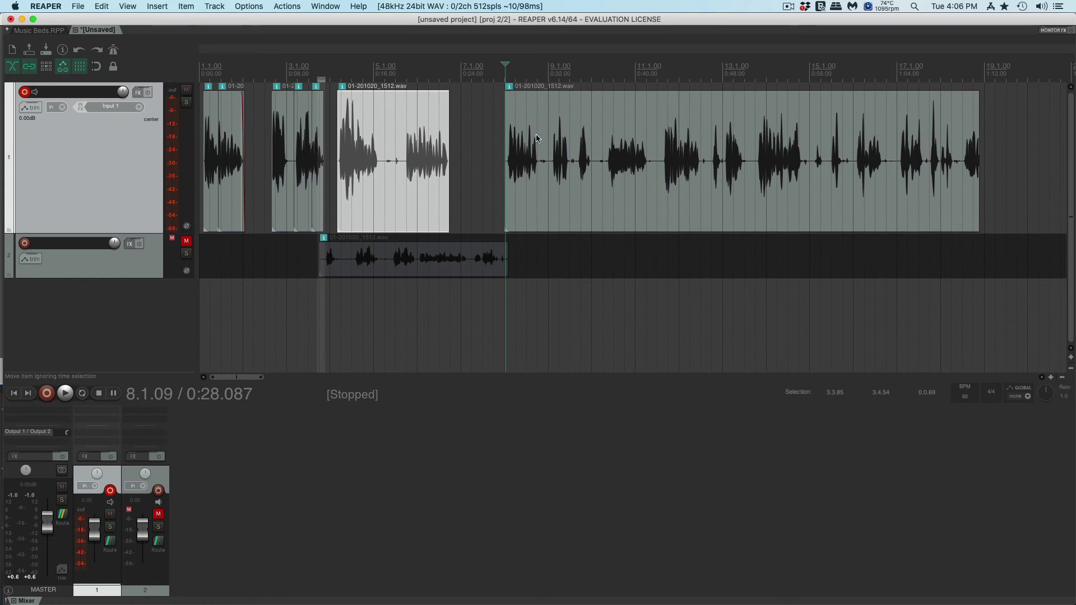
- Play the shortened clip from about 0:14.9 and split it before its second phrase at 0:18.968
click(361, 74)
key(space)
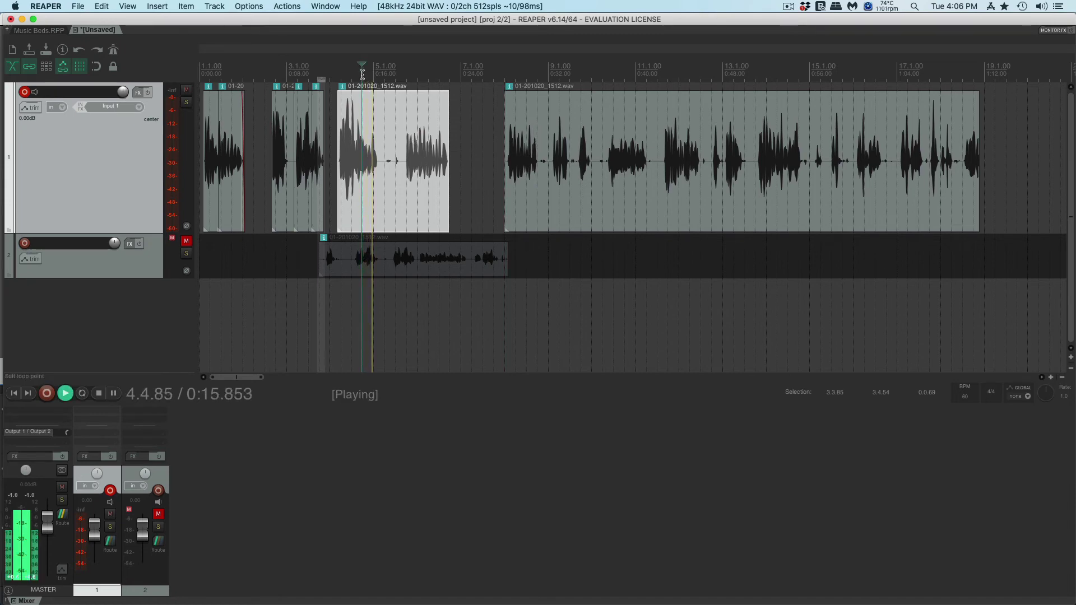
key(space)
click(406, 163)
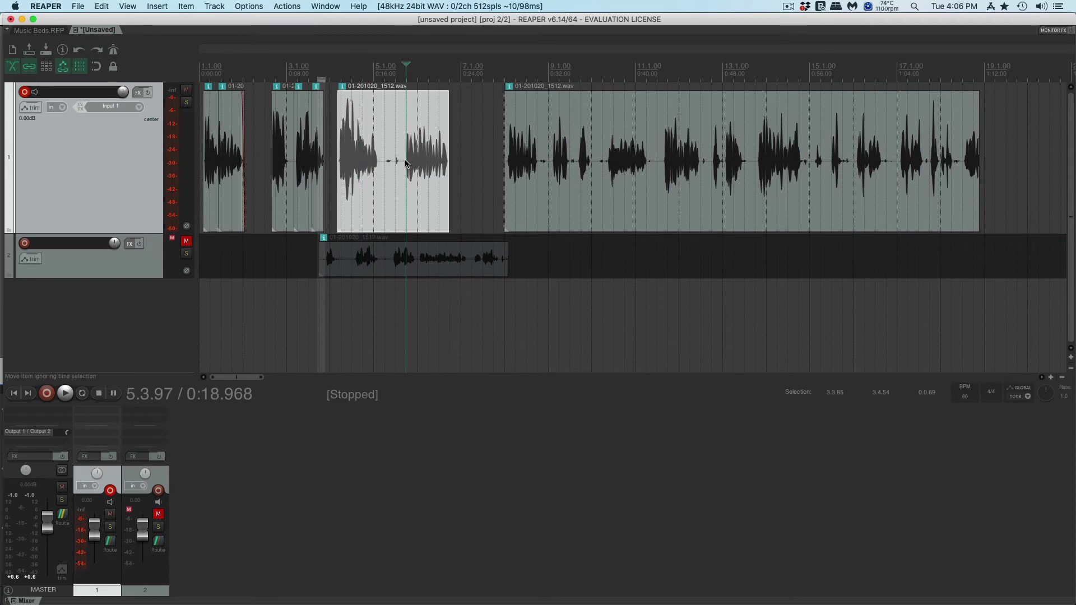
key(s)
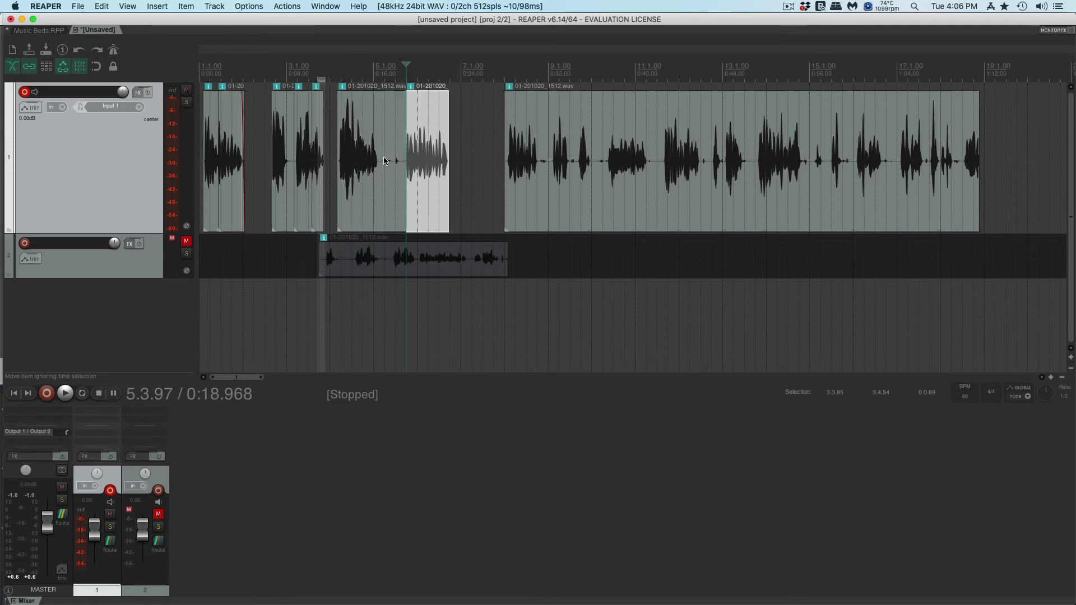
- Trim the first part's end back to about 0:15.6 and move the second part earlier to about 0:16.04
click(378, 163)
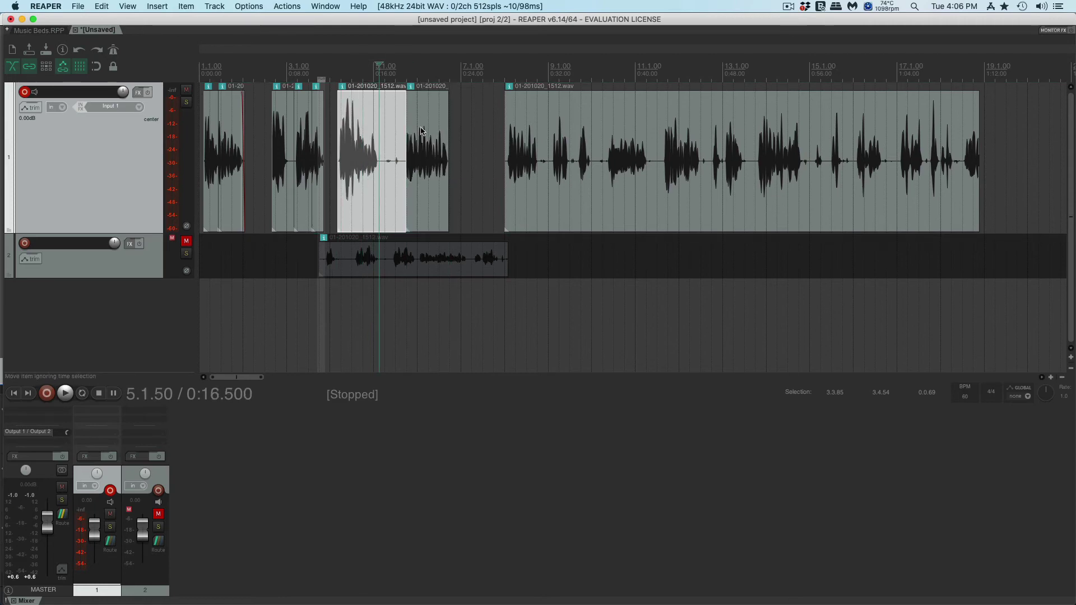
mouse_move(402, 130)
mouse_down()
mouse_move(370, 130)
mouse_move(409, 125)
mouse_move(387, 126)
mouse_up()
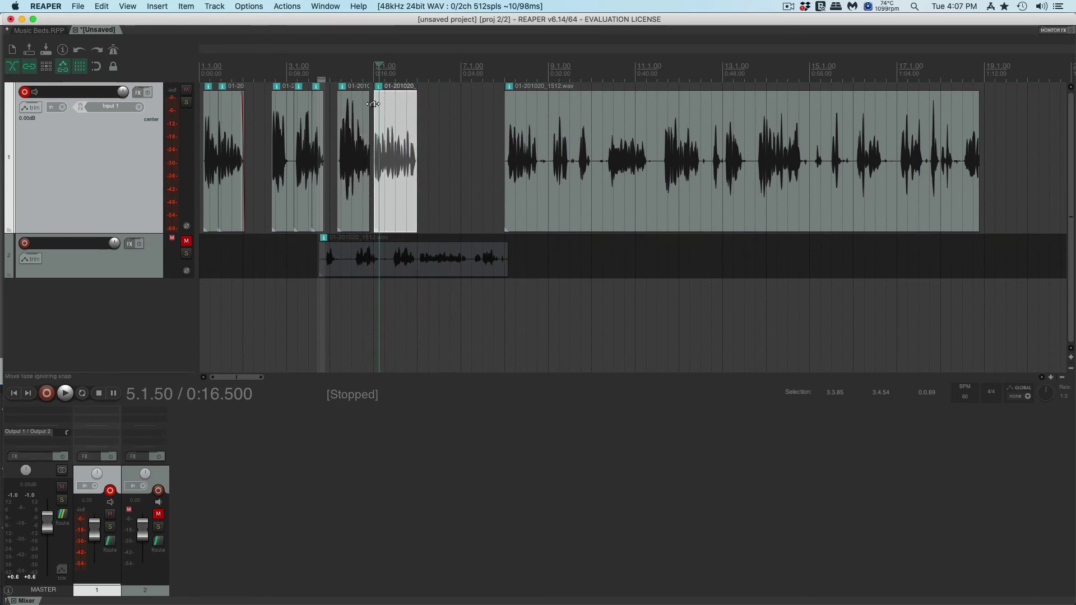
- Audition the first part from 0:13.339 to find where its ending should join the second part
click(355, 70)
click(369, 71)
scroll(370, 70, up, 5)
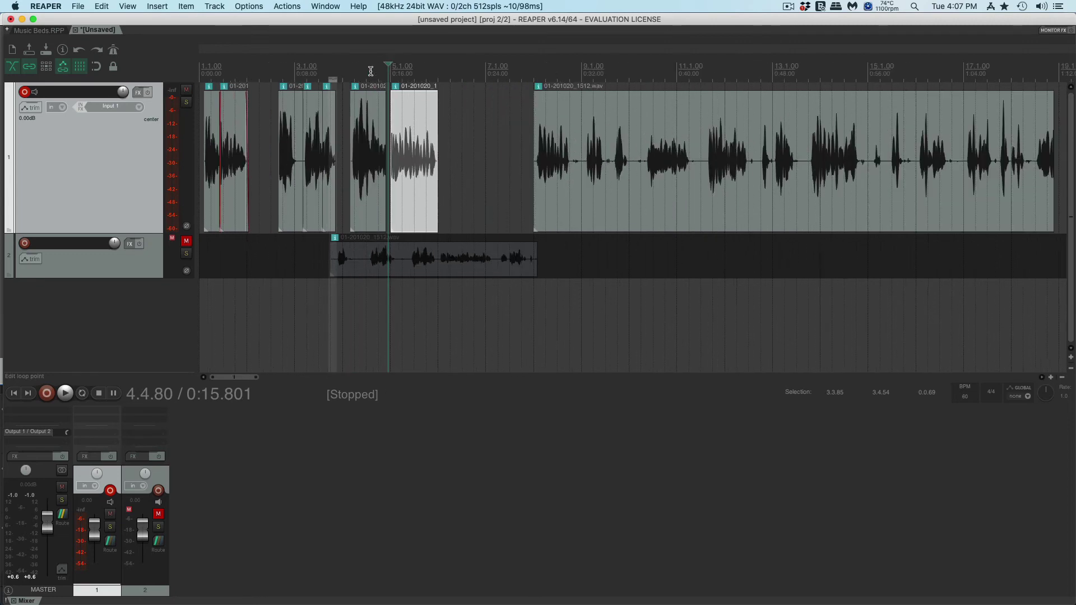
scroll(370, 72, up, 3)
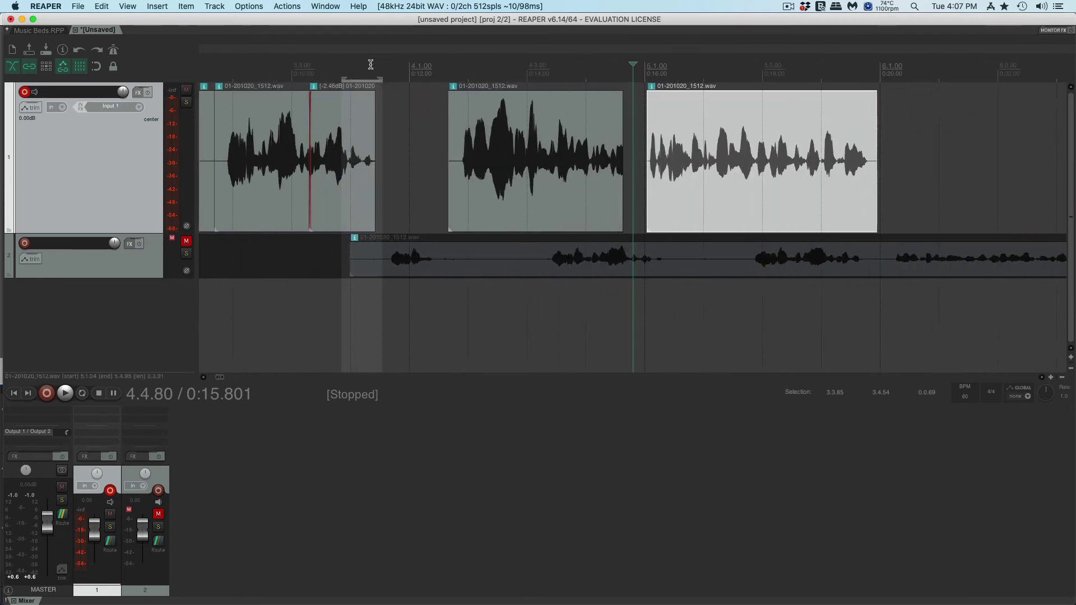
click(487, 71)
key(space)
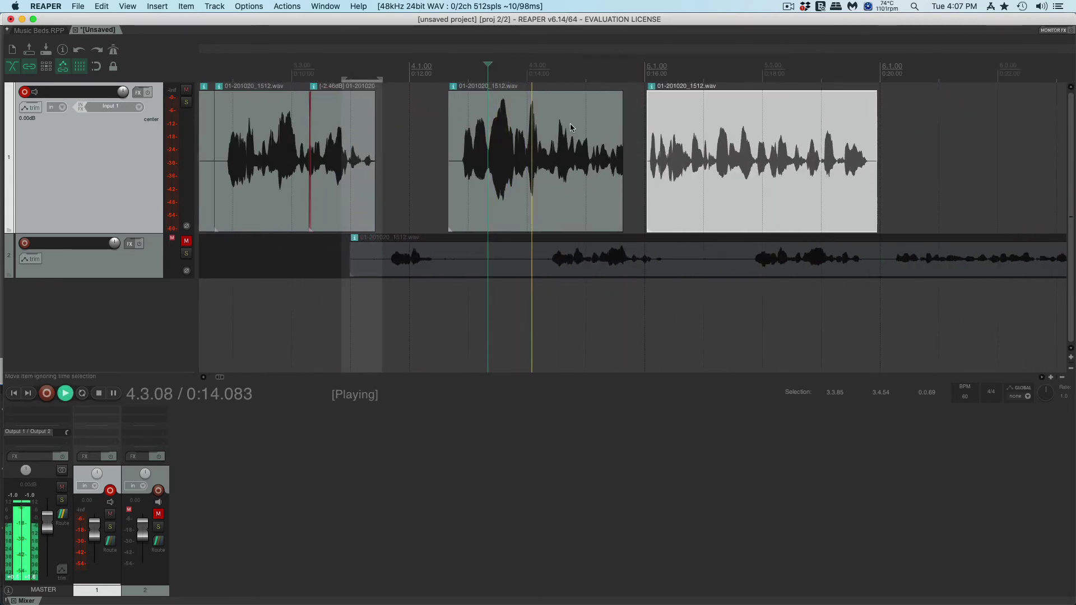
key(space)
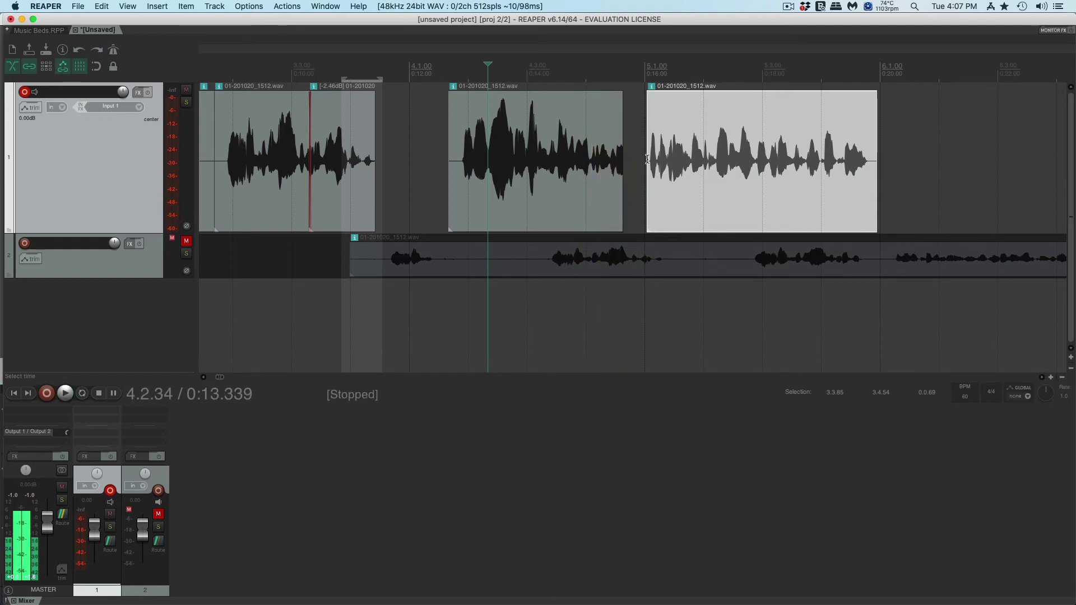
- Play the second part from 0:16.052 and trim its start to about 0:16.4
click(648, 62)
key(space)
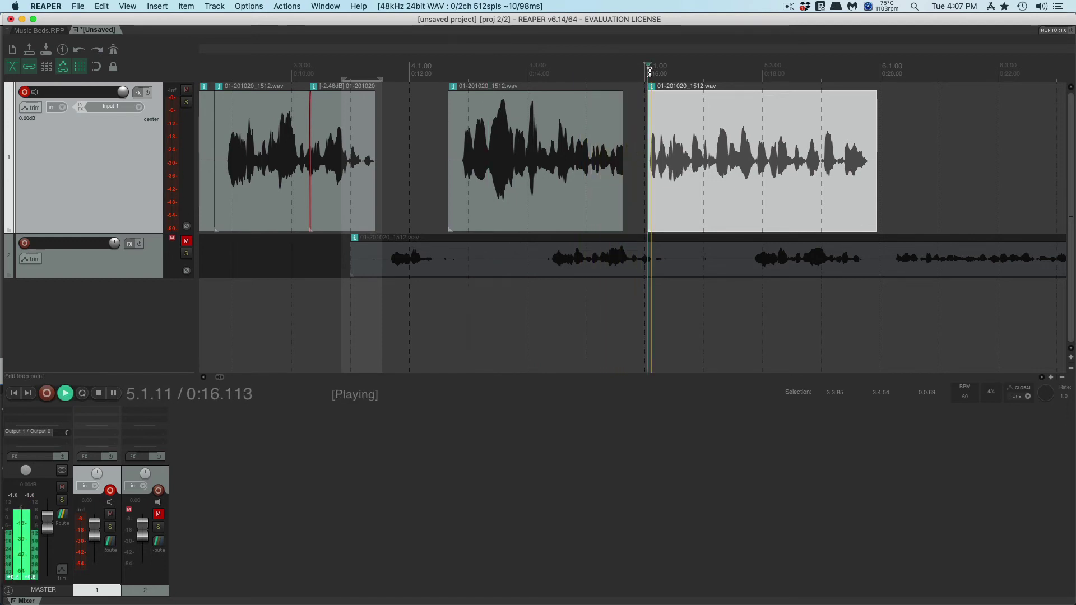
key(space)
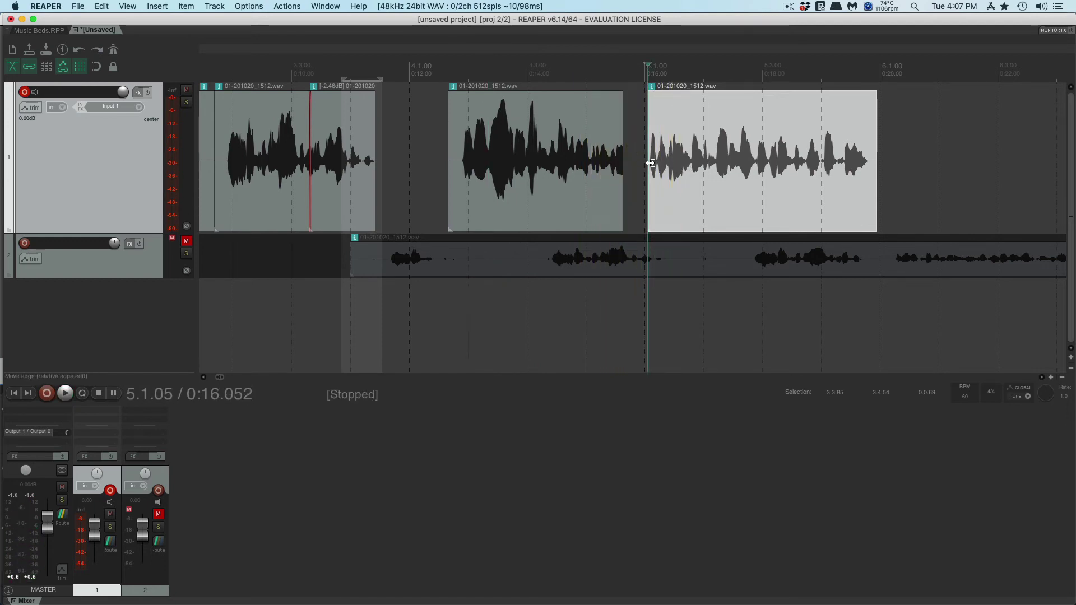
drag(650, 163, 670, 168)
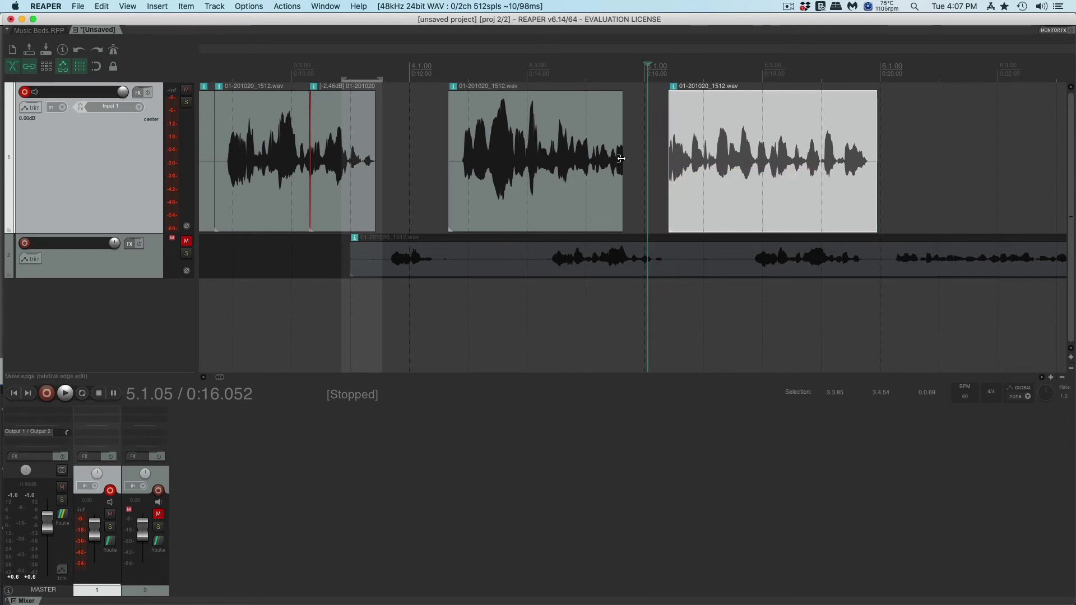
- Audition the first part's ending, trim it to about 0:15.6, and move the second part back against it
click(583, 75)
key(space)
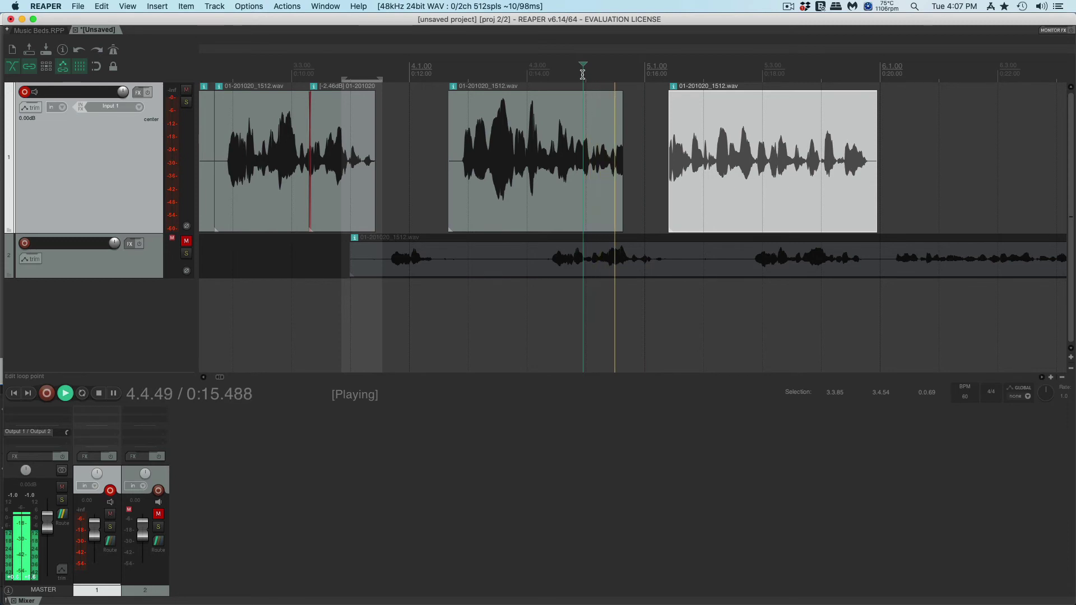
key(space)
drag(619, 158, 617, 159)
click(764, 88)
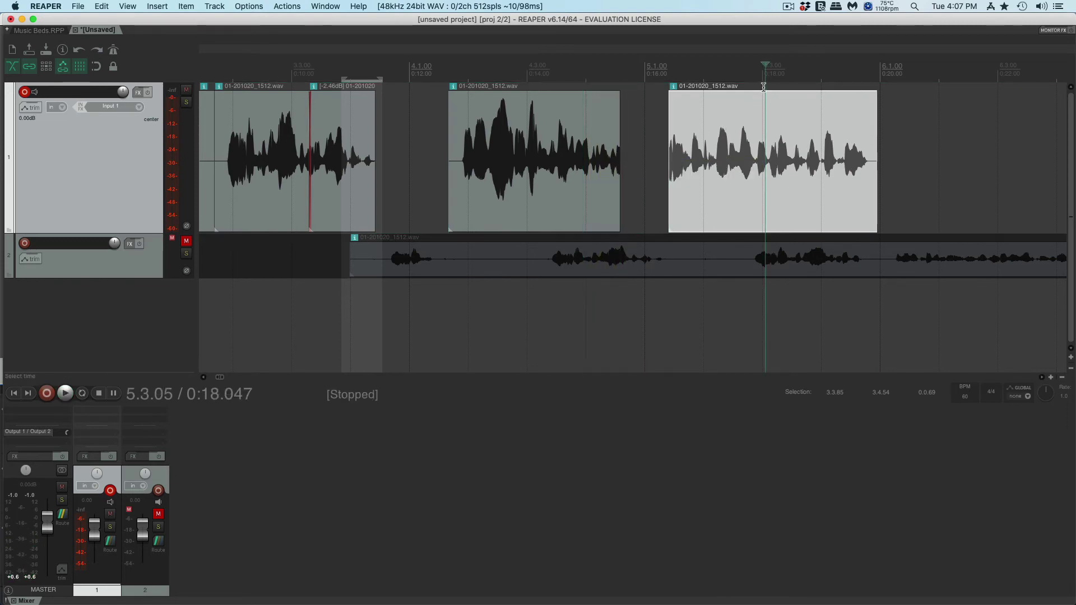
drag(760, 91, 674, 99)
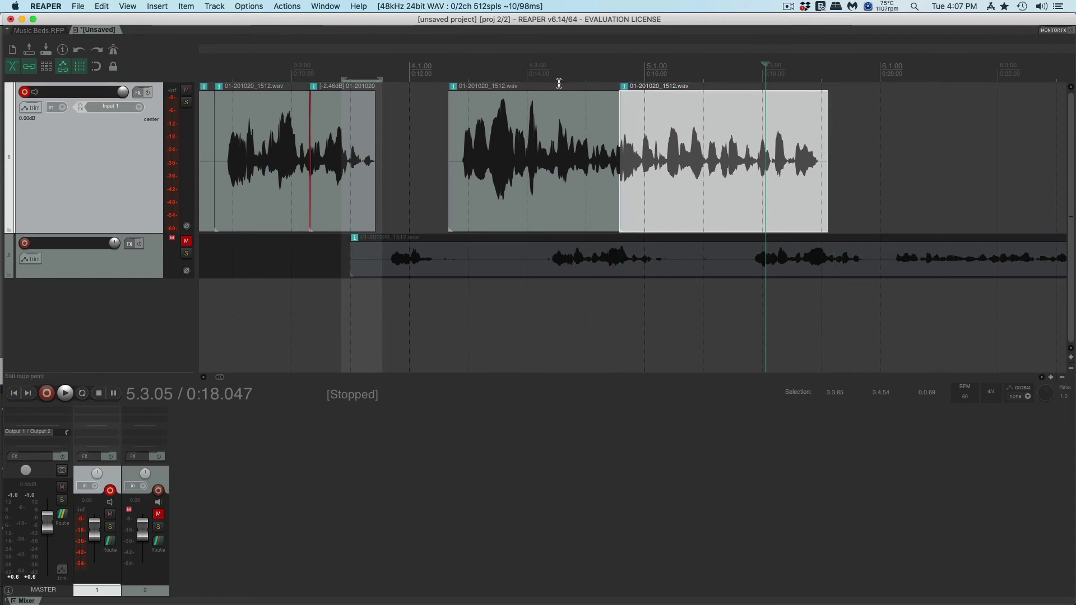
- Play the join from 0:14.021, trim the second part's start slightly, and close the gap to the first part
click(528, 85)
key(space)
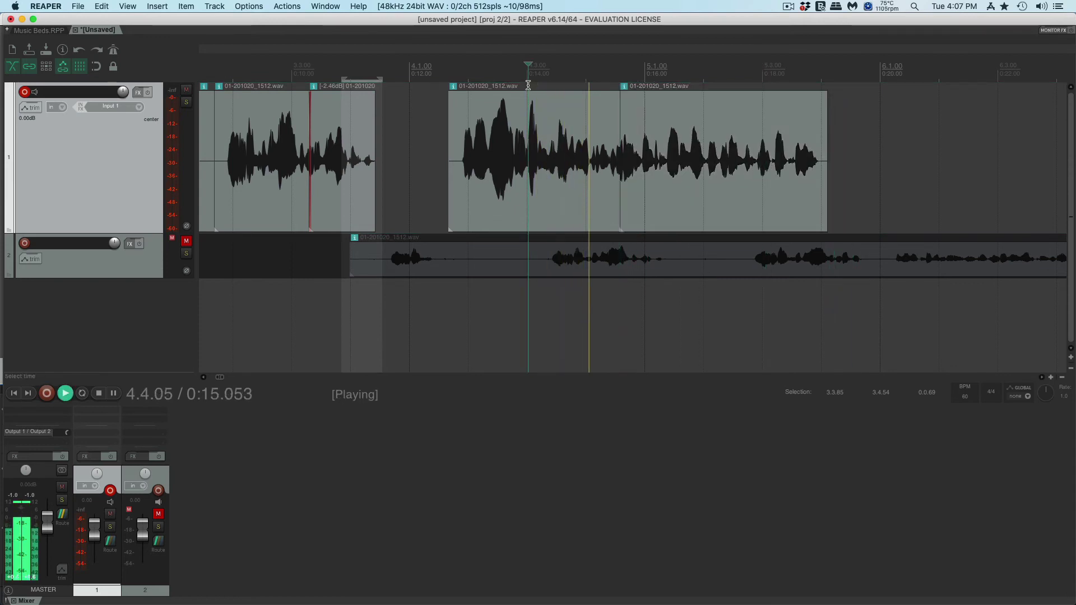
key(space)
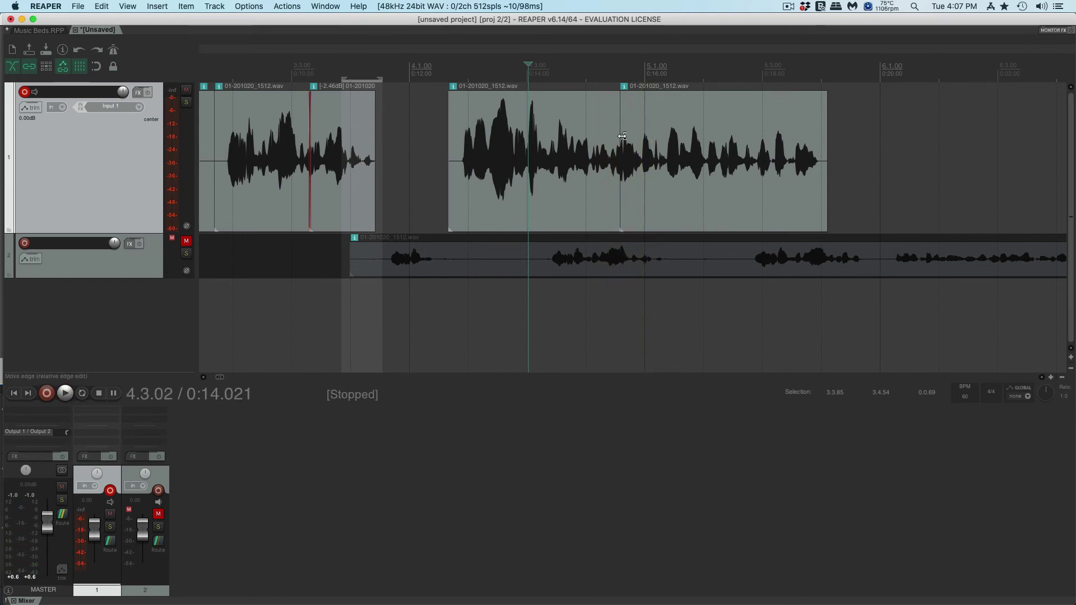
drag(621, 129, 630, 129)
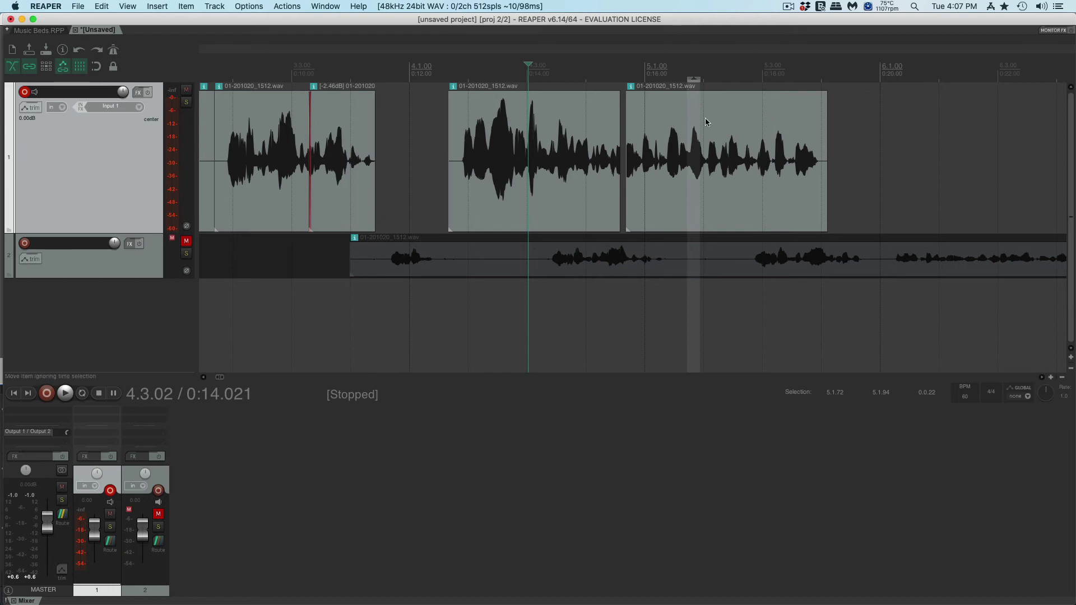
drag(706, 119, 704, 120)
- Play across the join between the two parts from 0:14.592 to check the transition
key(space)
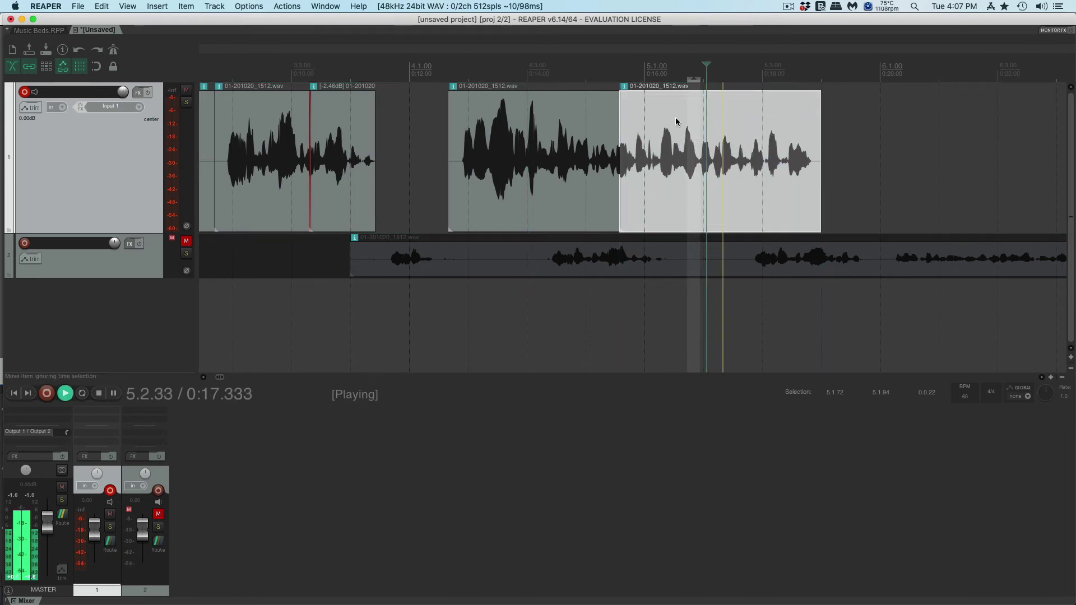
click(562, 83)
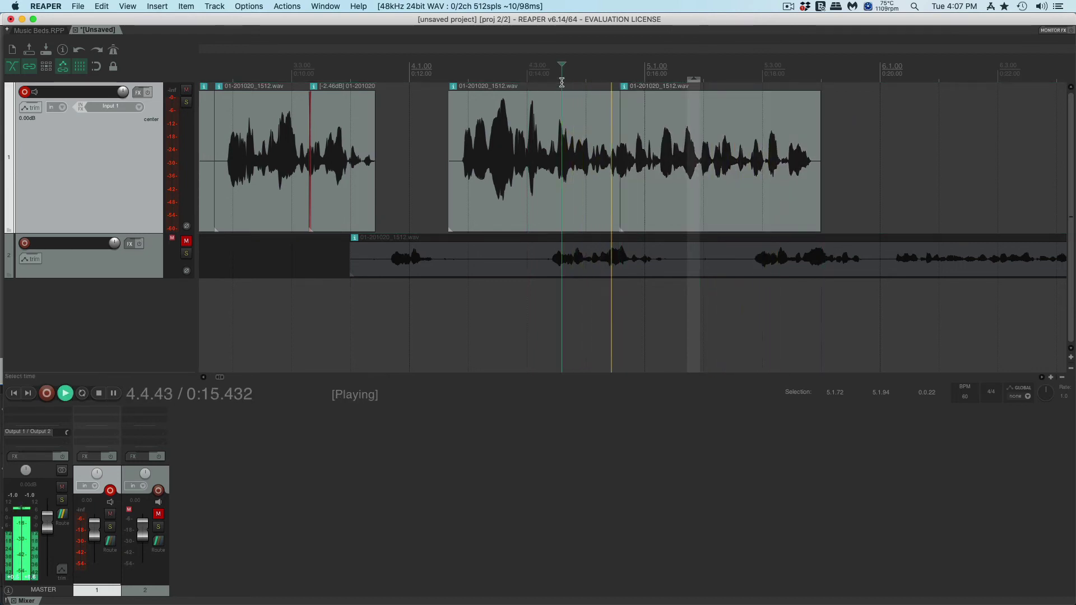
key(space)
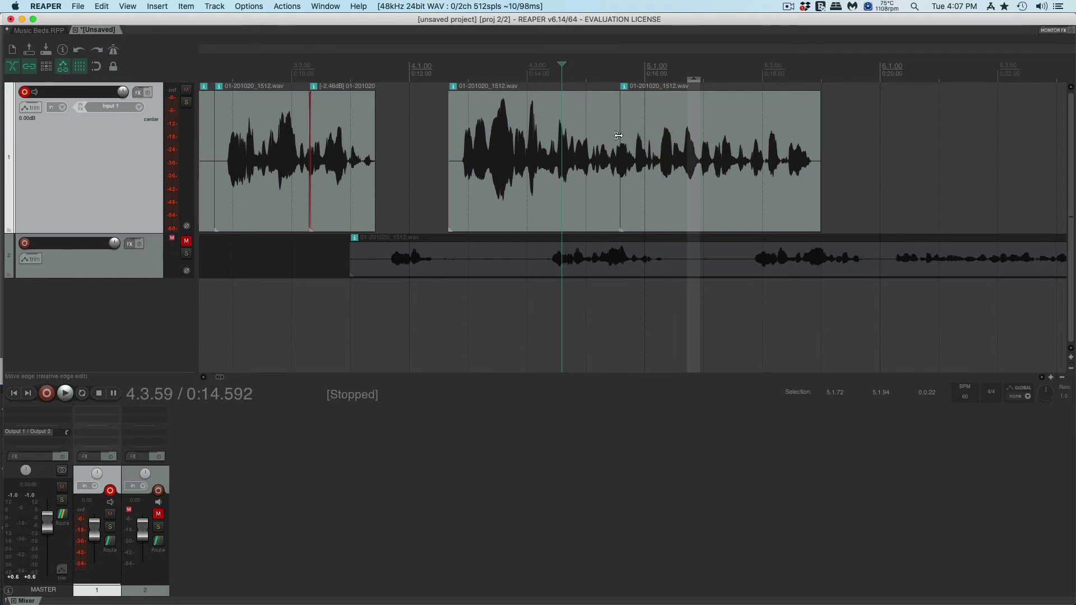
key(space)
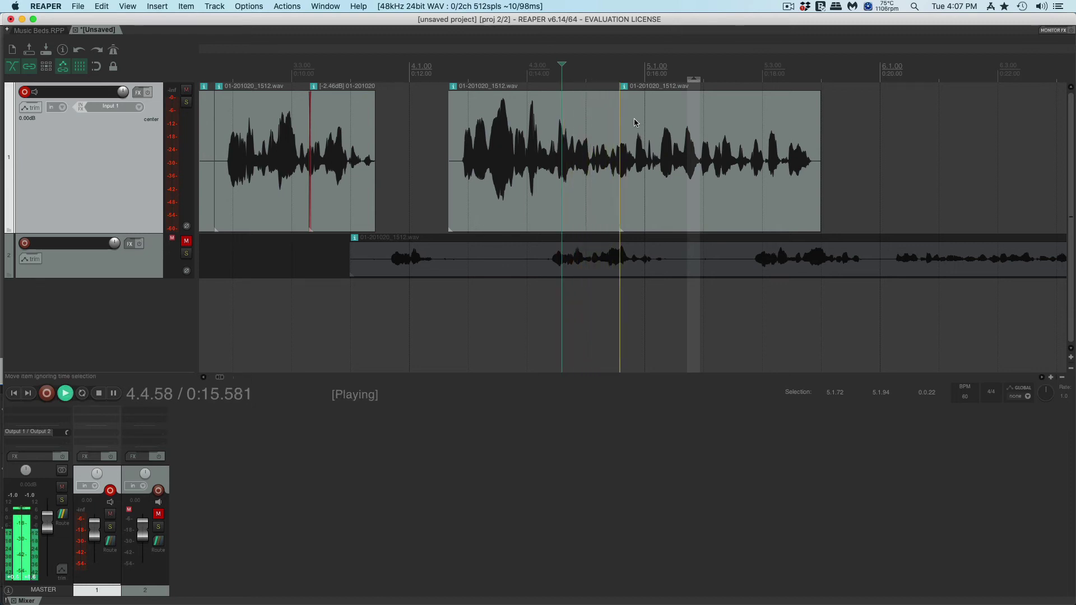
key(space)
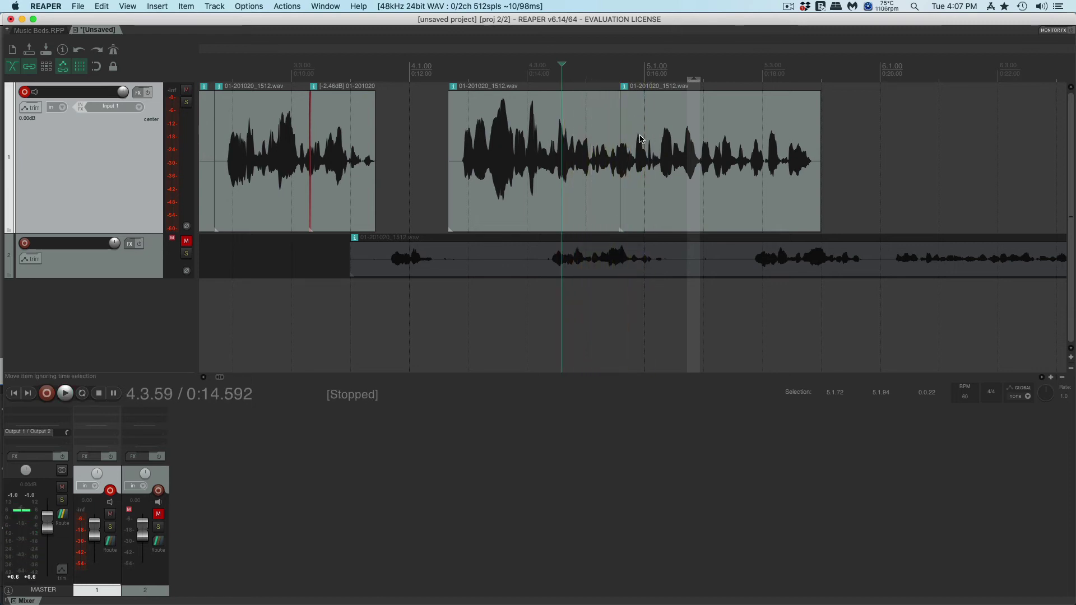
- Extend the first part's end to about 0:15.8 and move the second part away to about 0:16.4
click(641, 90)
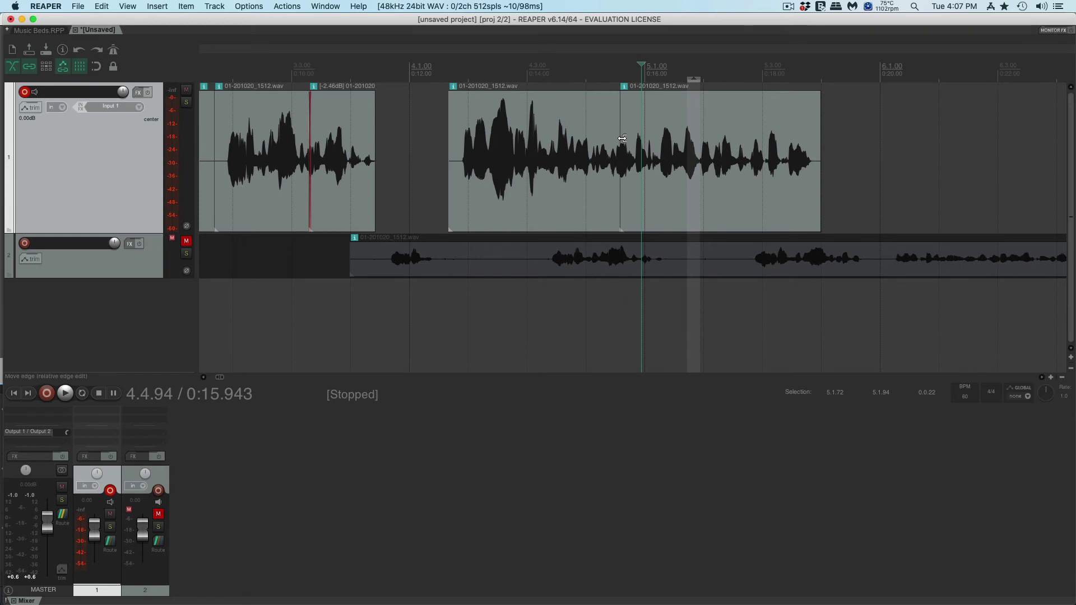
drag(622, 138, 635, 138)
drag(745, 106, 772, 108)
- Play the first part's ending from about 0:15.15 and trim its end to about 0:15.7
click(594, 78)
key(space)
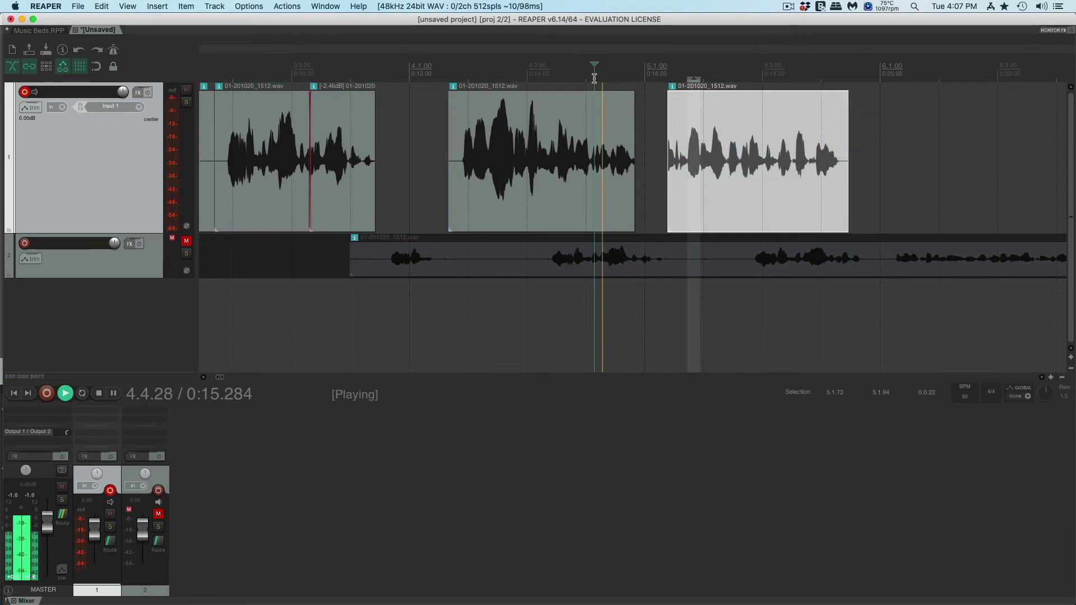
key(space)
drag(634, 144, 629, 145)
key(space)
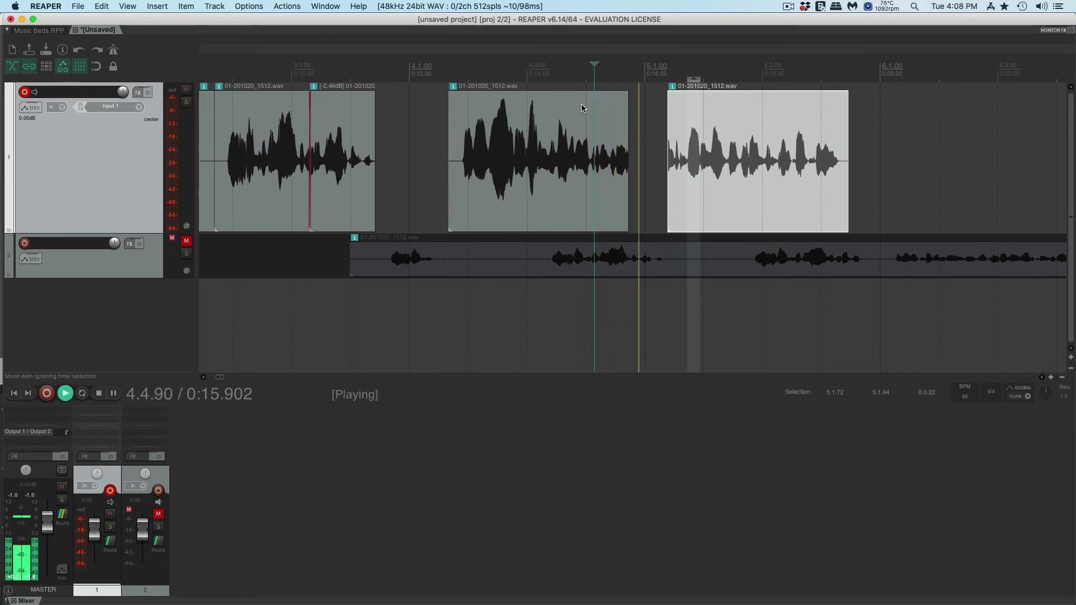
key(space)
- Play the first part's ending from 0:15.148 and extend its end to about 0:15.93
click(628, 145)
scroll(630, 147, up, 5)
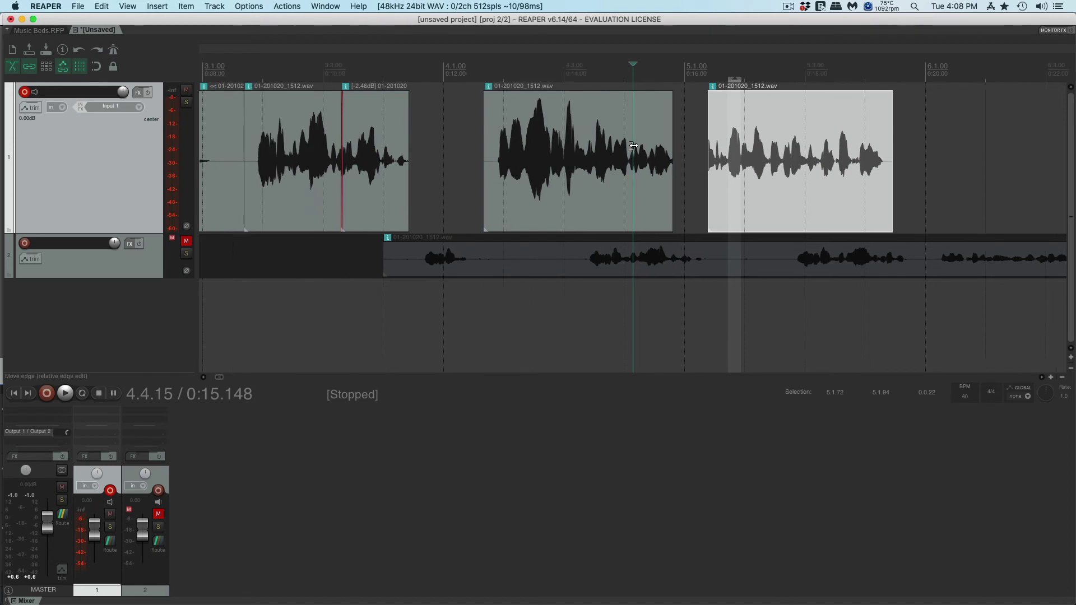
scroll(635, 149, up, 3)
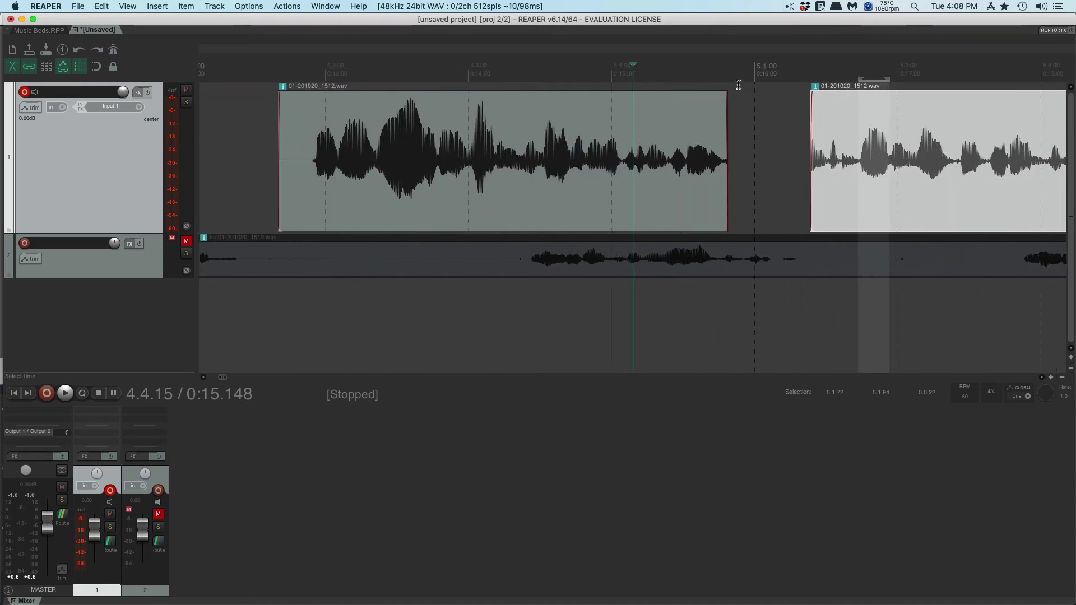
key(space)
key(space)
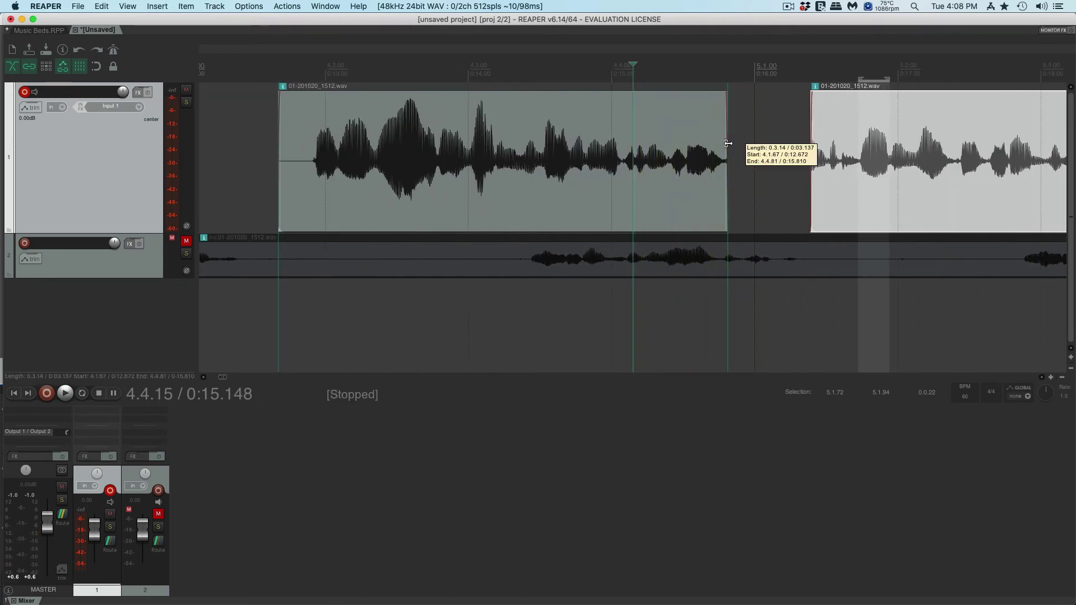
drag(728, 144, 744, 144)
- Audition the extended ending from 0:15.851 and trim the first part's end back to about 0:15.85
click(728, 77)
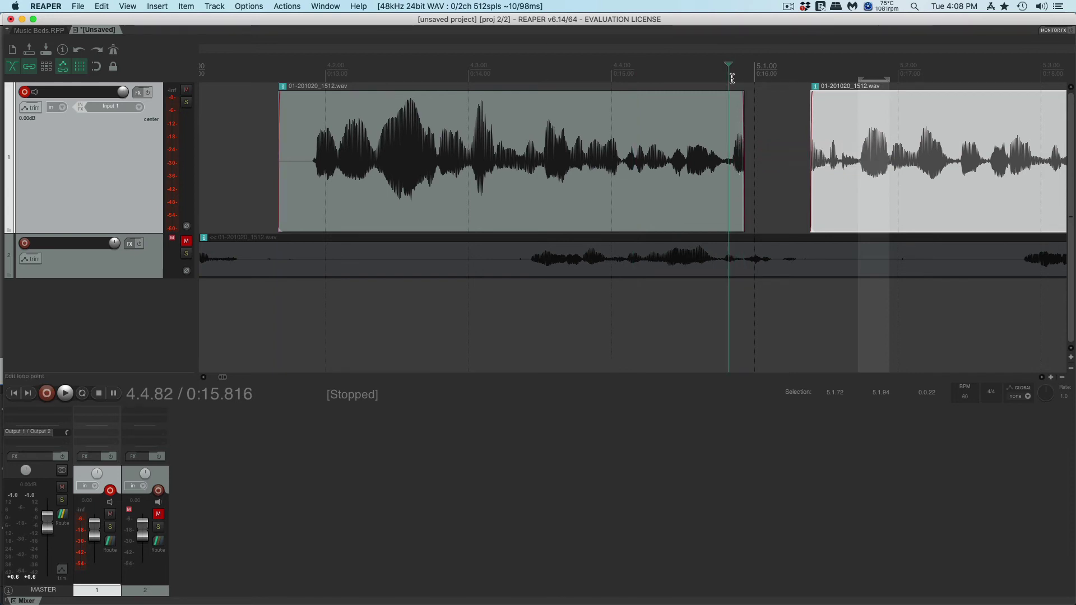
click(733, 78)
key(space)
key(space)
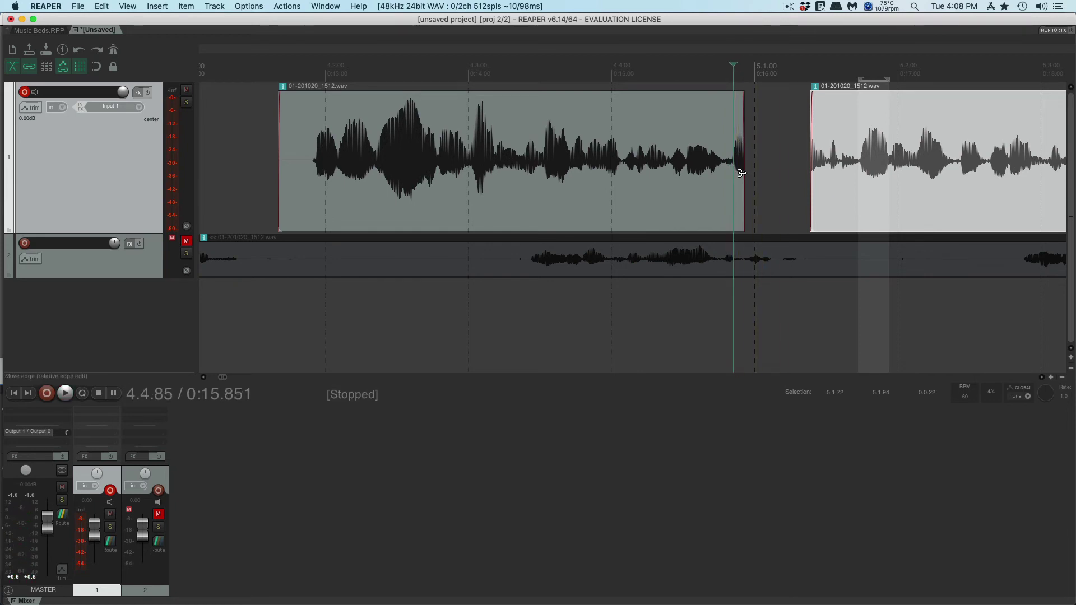
drag(742, 173, 731, 174)
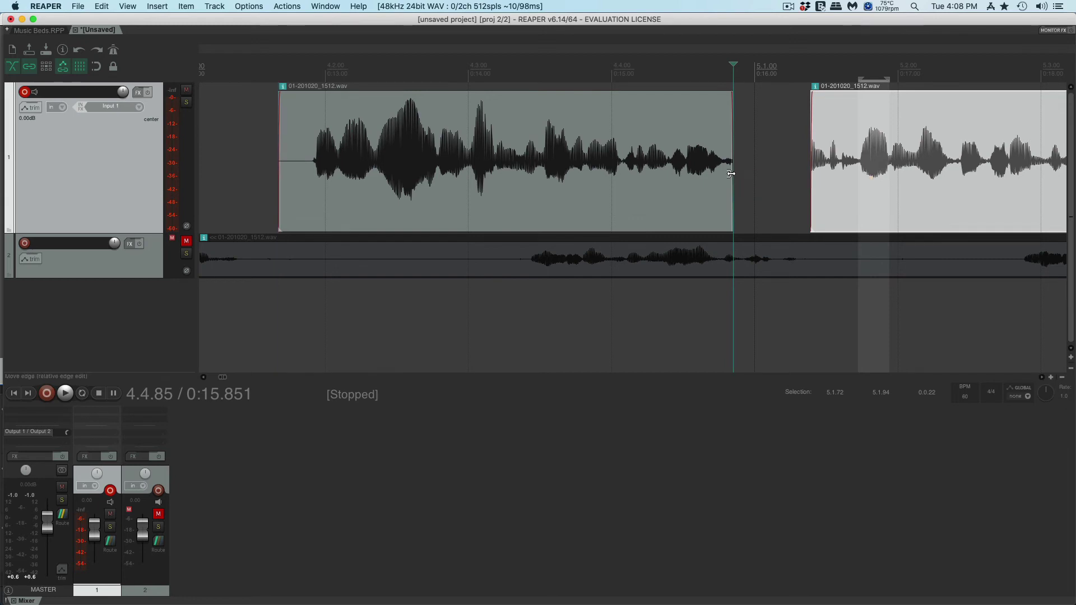
- Extend the second part's start earlier, audition it, and fine-tune its start to about 0:16.3
drag(813, 174, 797, 174)
key(space)
key(space)
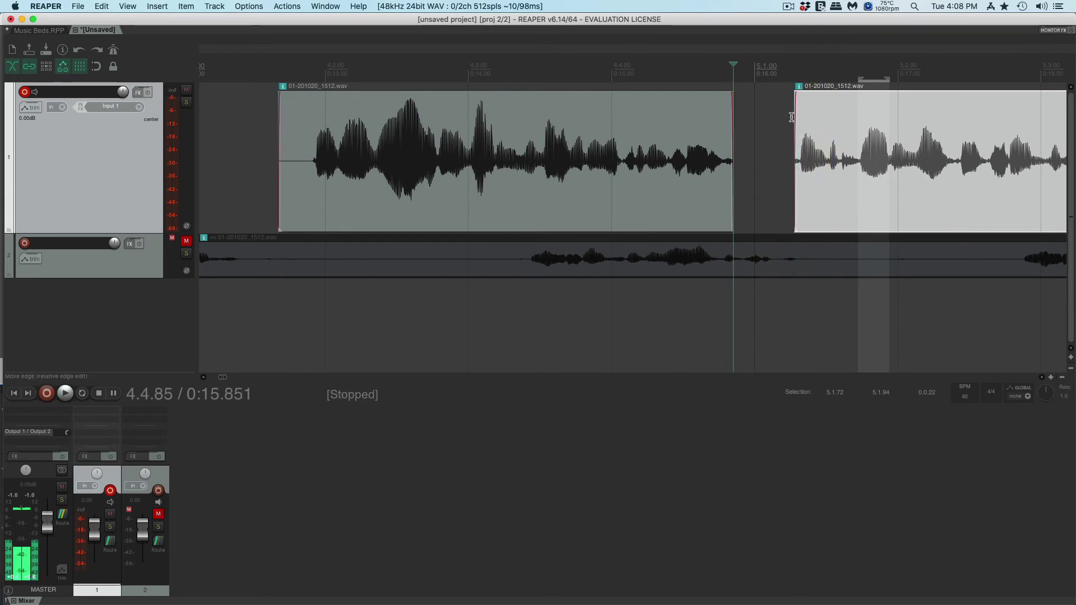
drag(796, 120, 801, 121)
- Try extending the first part's end to about 0:15.95, and trim it back to about 0:15.83
scroll(800, 120, up, 2)
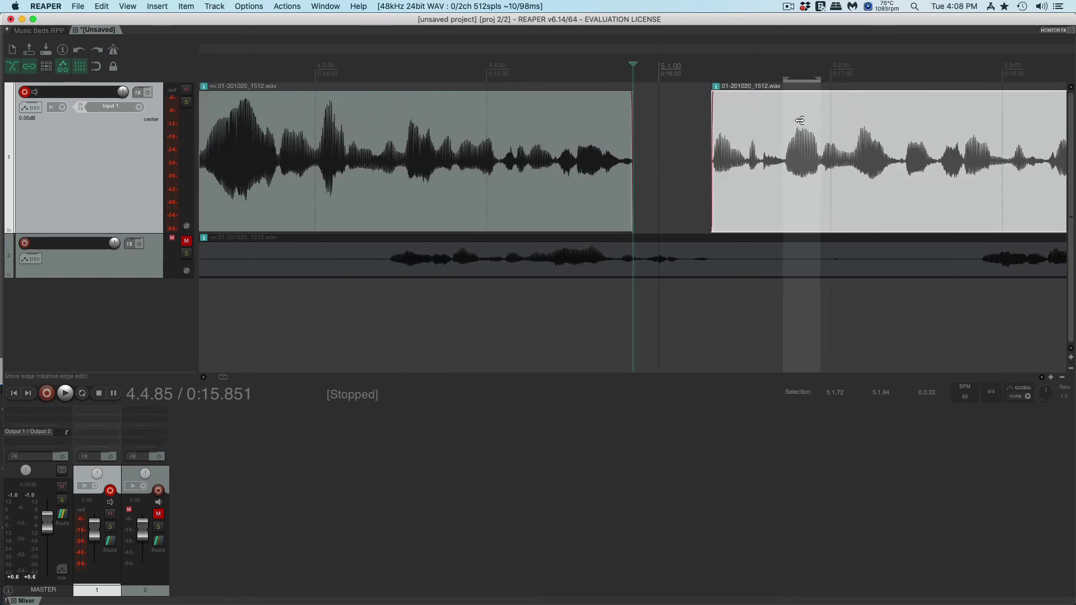
drag(633, 139, 649, 141)
click(633, 144)
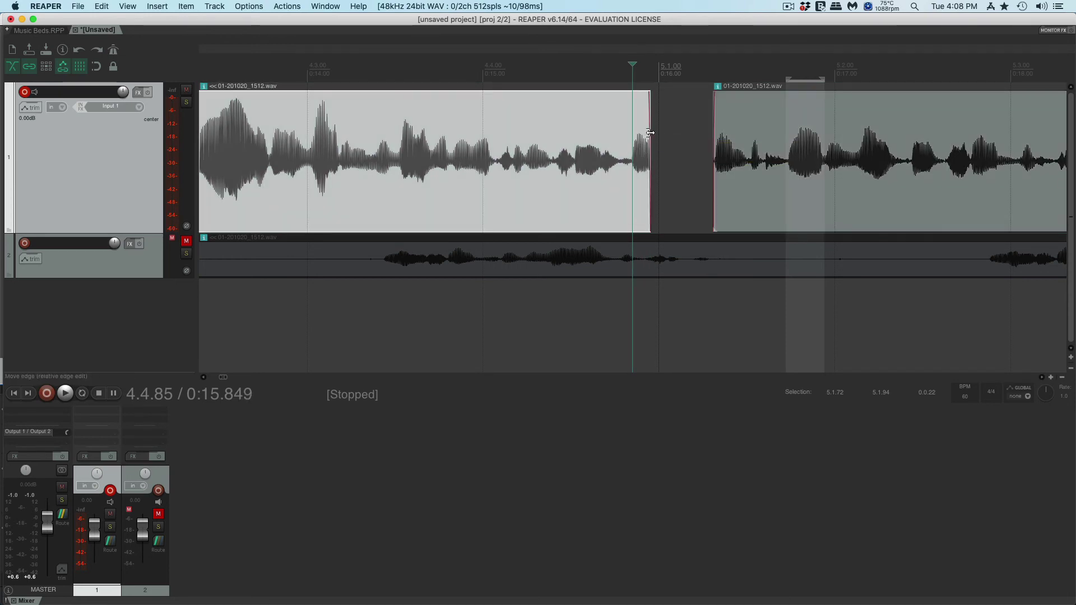
drag(649, 133, 630, 132)
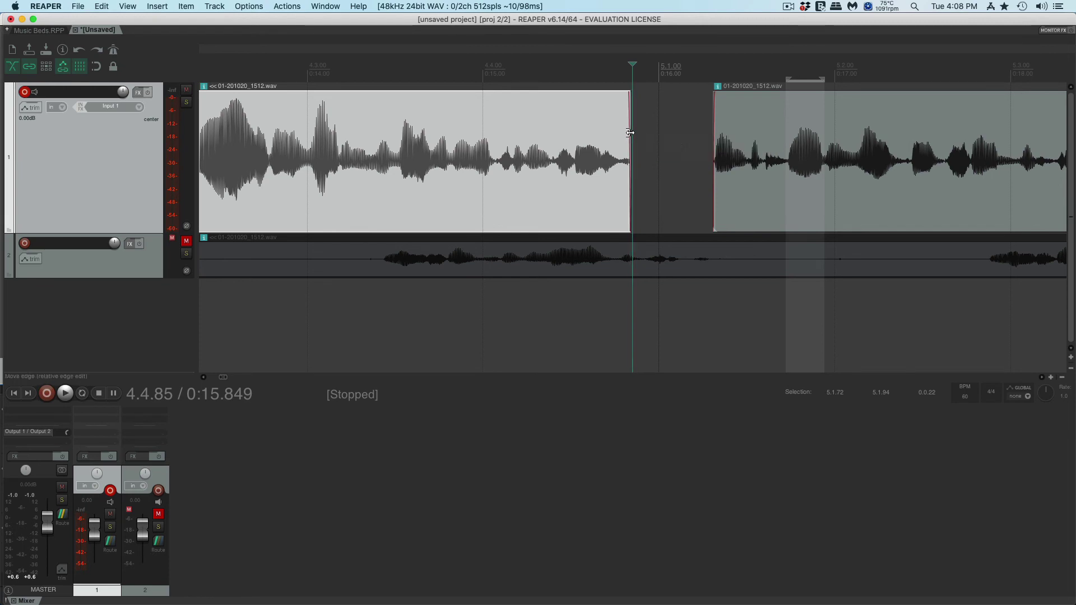
mouse_move(712, 131)
mouse_down()
mouse_move(689, 132)
mouse_move(713, 132)
mouse_up()
double_click(775, 119)
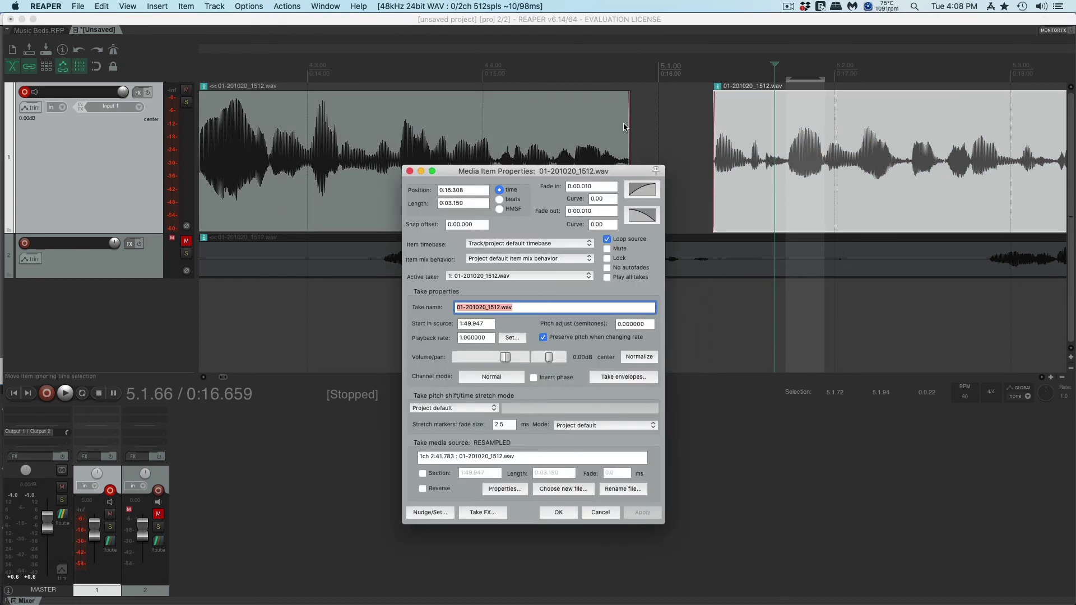
key(BackSpace)
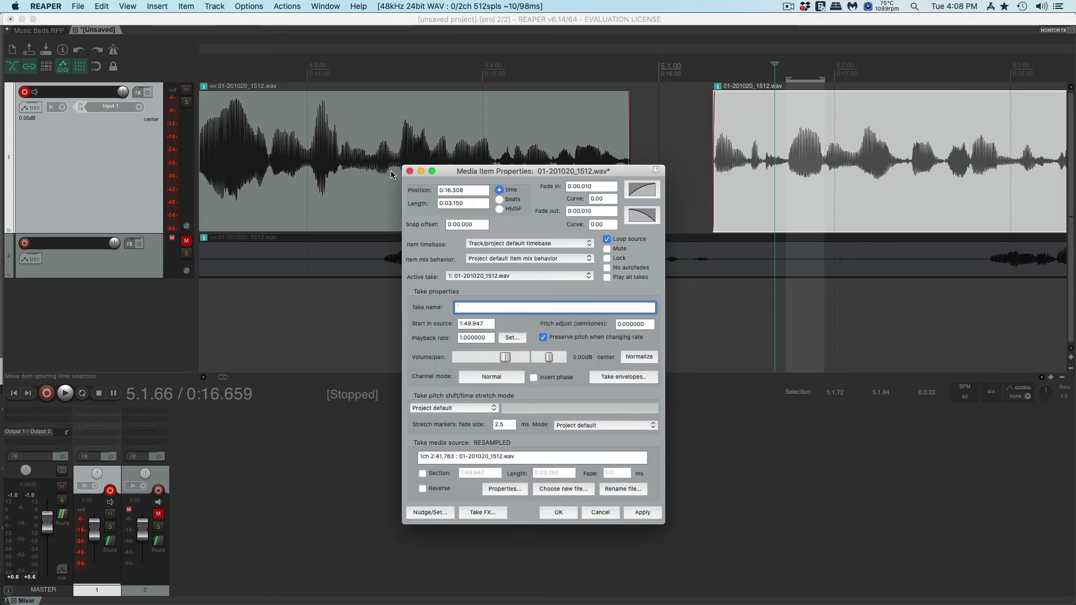
click(410, 171)
- Move the second part back to 0:15.827 against the first part's end and play the join from 0:15.347
drag(752, 124, 646, 119)
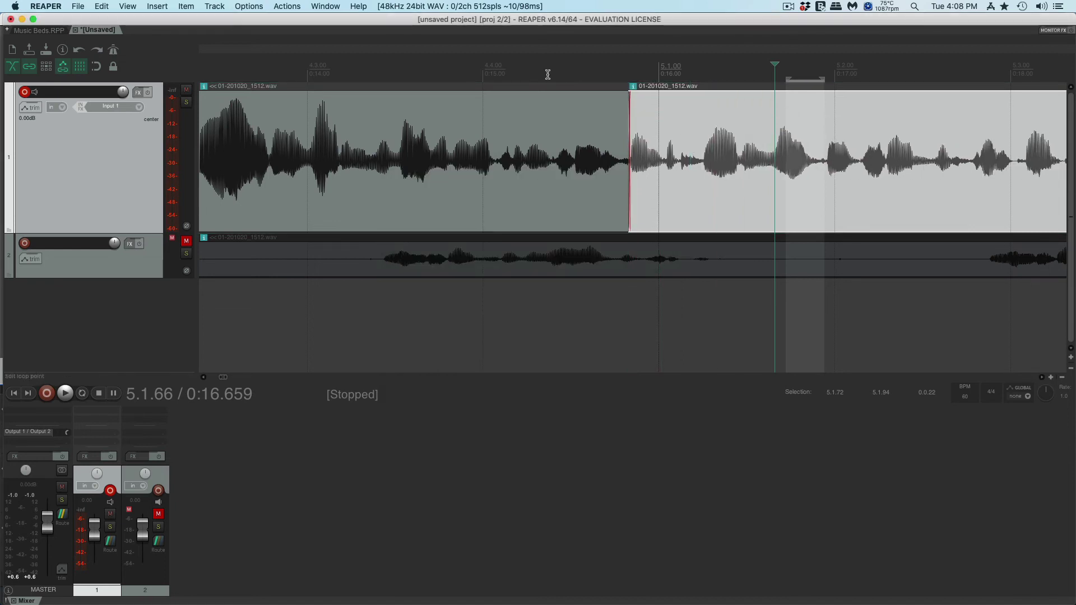
click(543, 71)
key(space)
key(space)
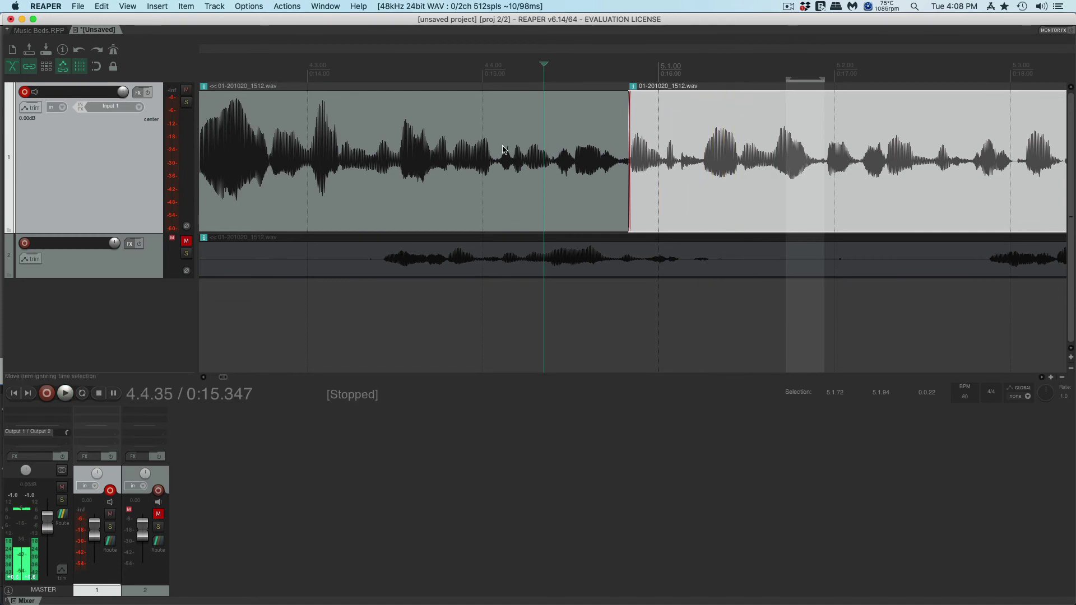
- Play from 0:14.347 across the join and on through the second part to compare their flow and levels
scroll(502, 149, down, 3)
click(508, 60)
key(space)
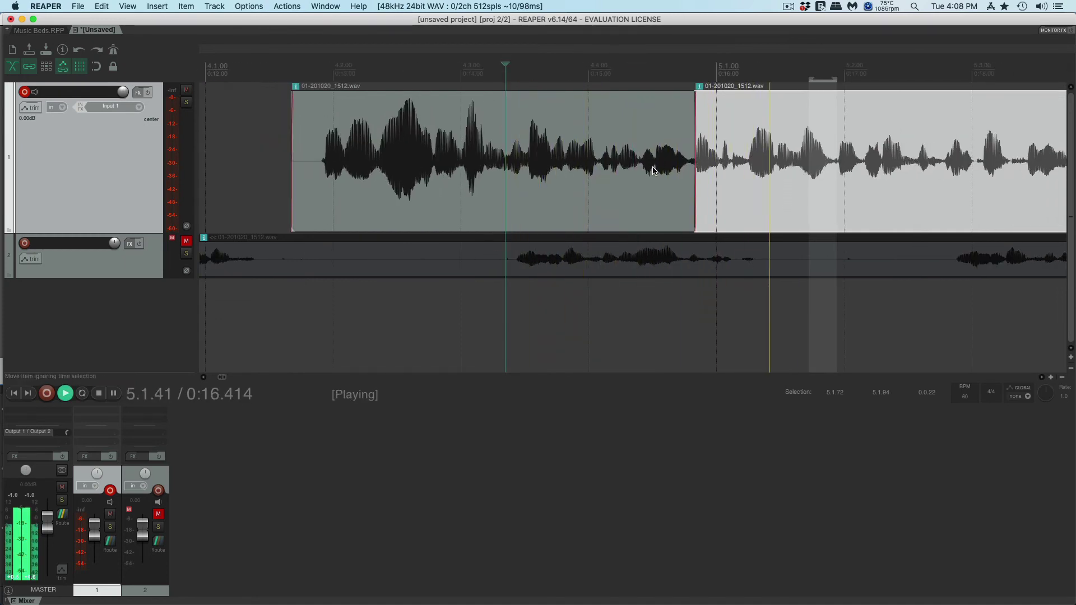
scroll(572, 161, down, 1)
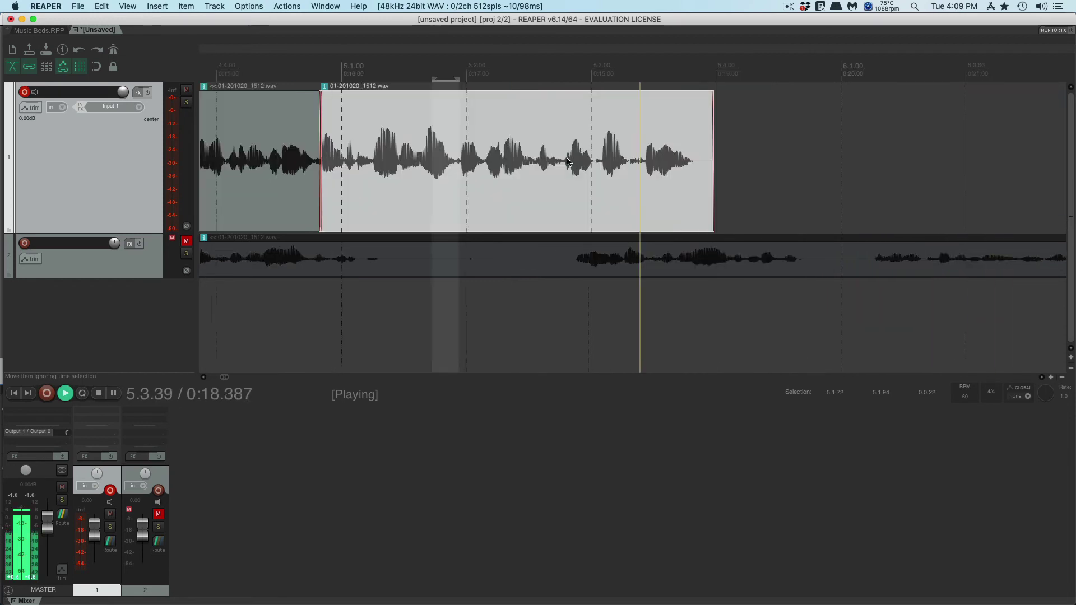
key(space)
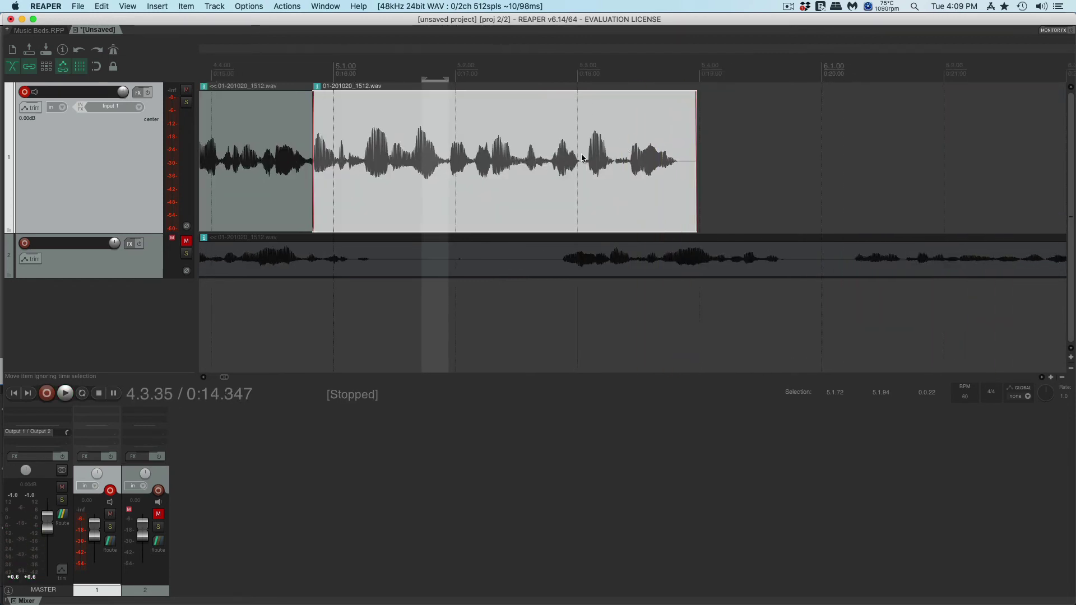
- Lower the second part's item volume to -2.51 dB and play the join from about 0:15.1
double_click(511, 125)
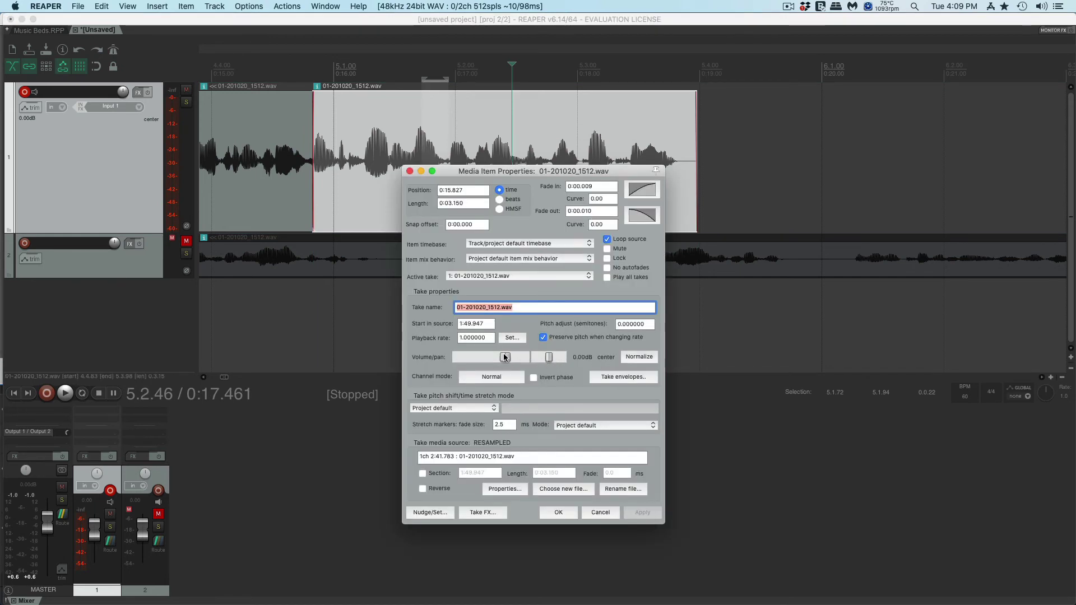
drag(505, 357, 499, 357)
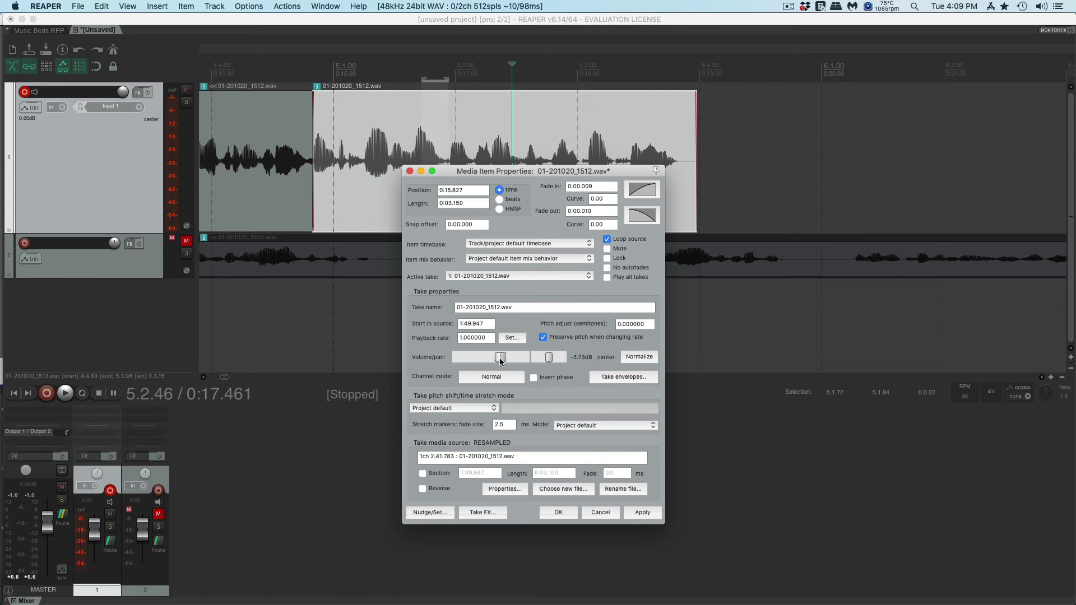
click(637, 513)
click(410, 171)
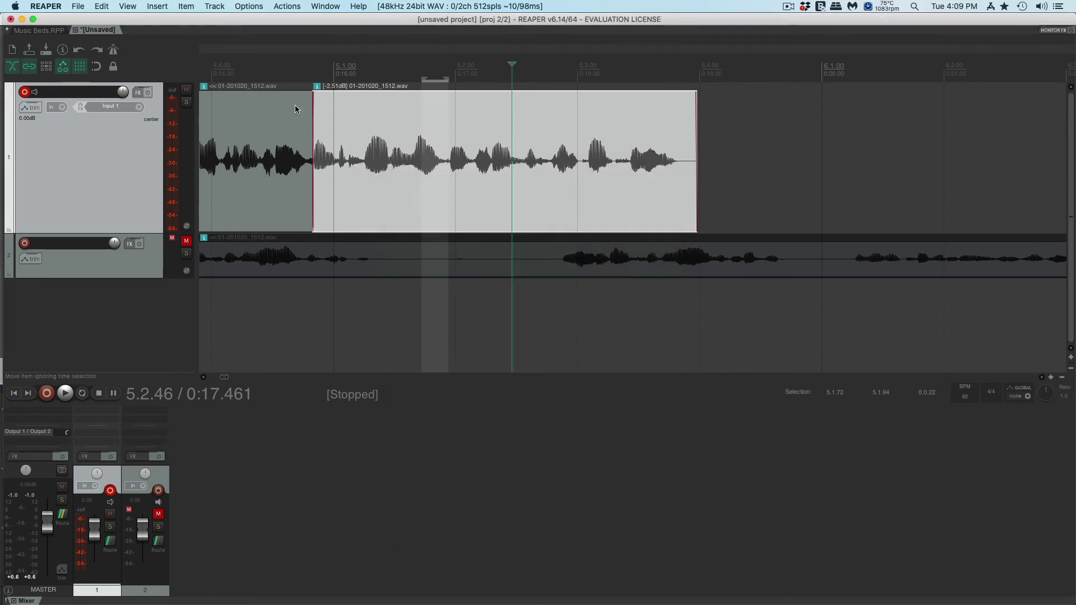
click(226, 73)
key(space)
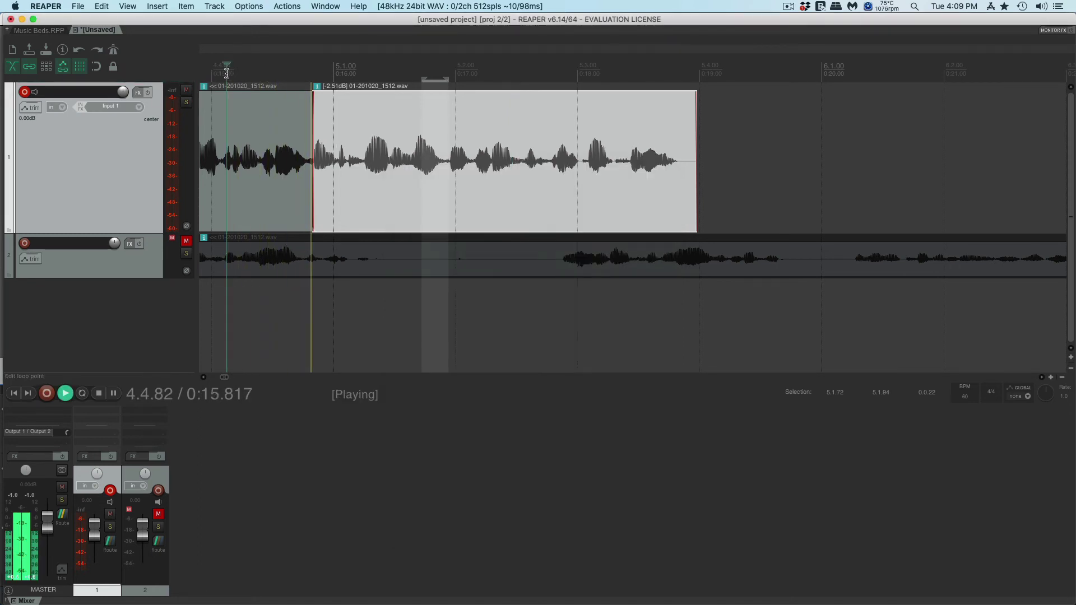
- Stop playback and split the second part at 0:17.767, separating its closing phrase
key(space)
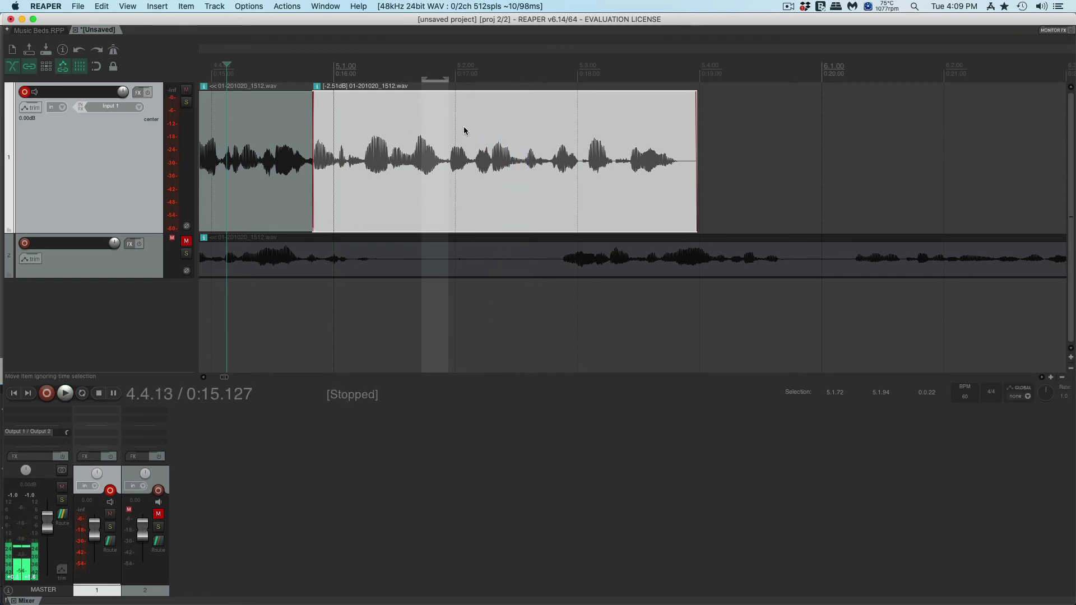
click(551, 85)
scroll(550, 170, up, 6)
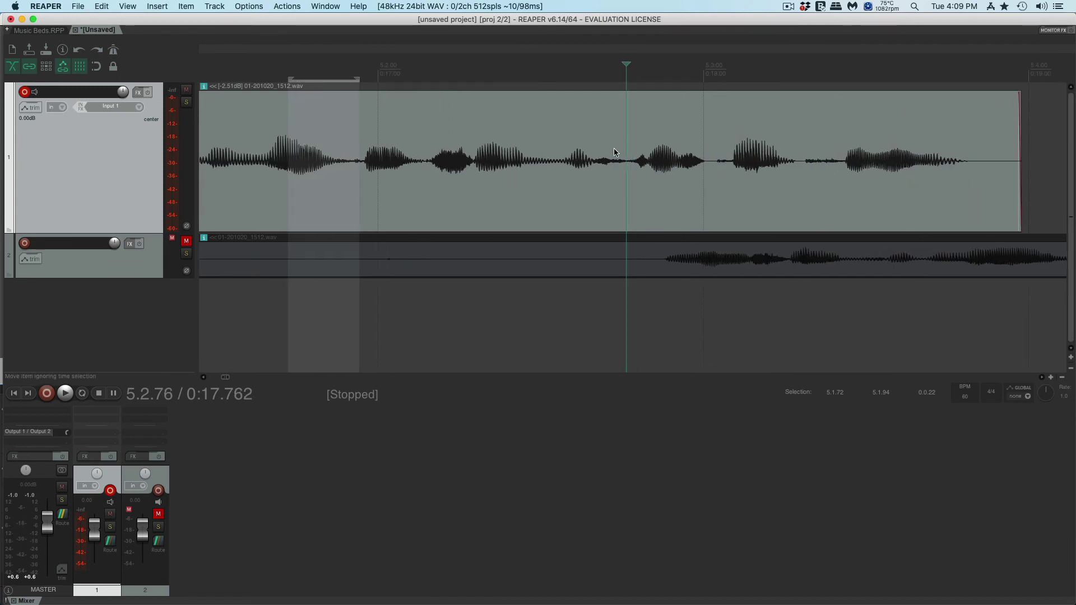
click(628, 168)
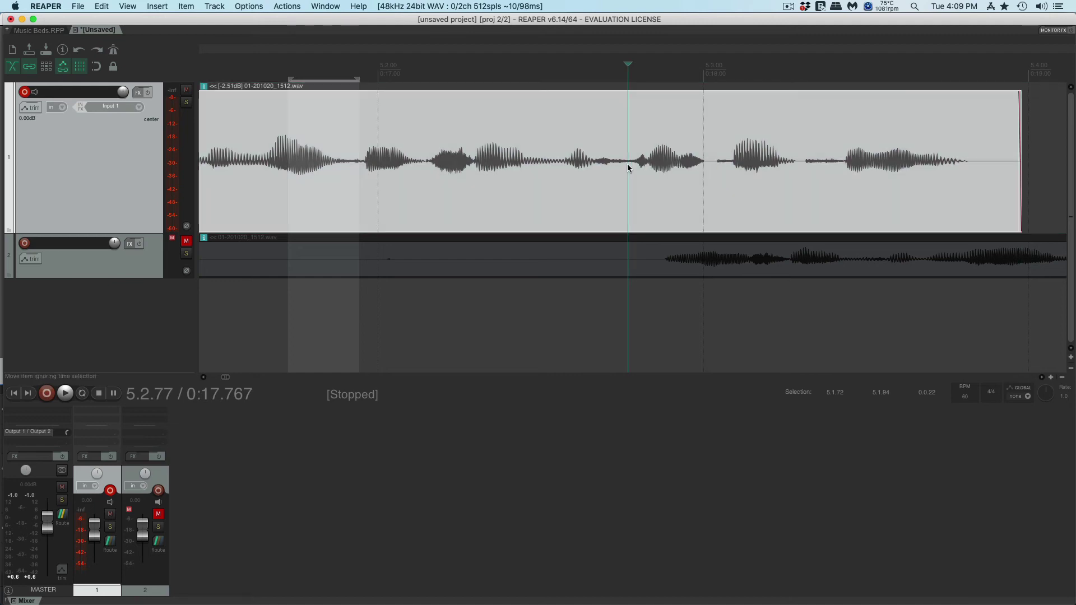
scroll(629, 168, down, 6)
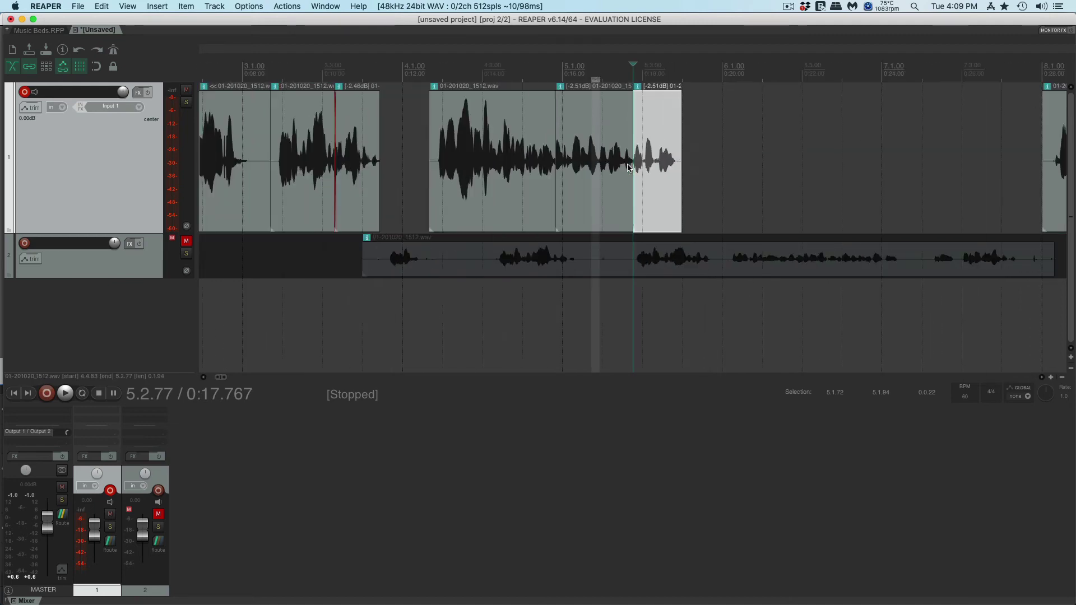
- Move the remaining raw take on track 1 to about 0:19.3, just after the edited phrase, and play it from 0:21.017
scroll(628, 168, down, 1)
drag(1053, 124, 715, 130)
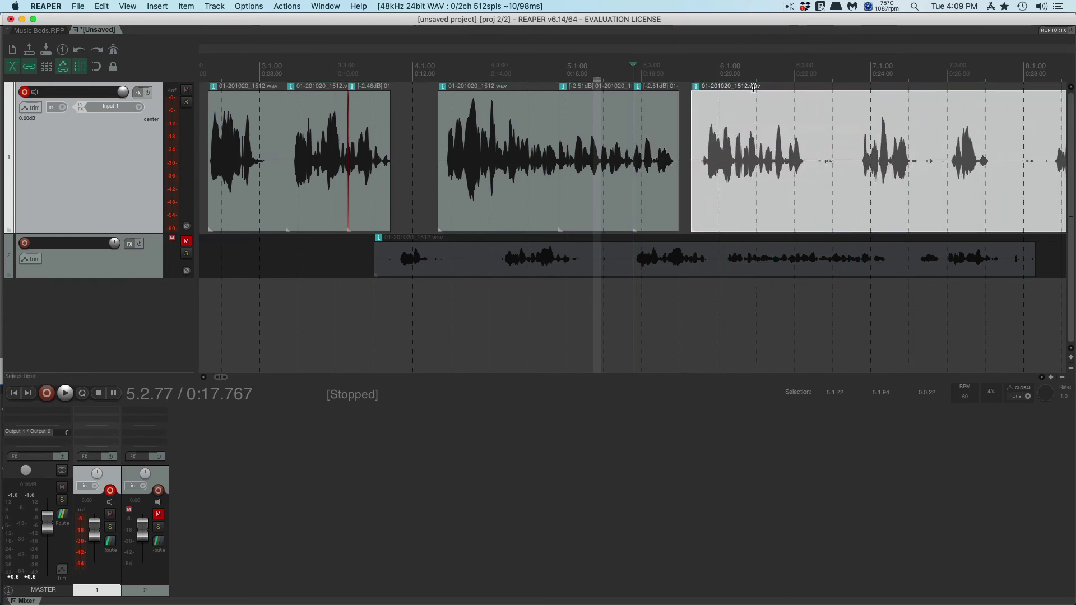
click(756, 87)
key(space)
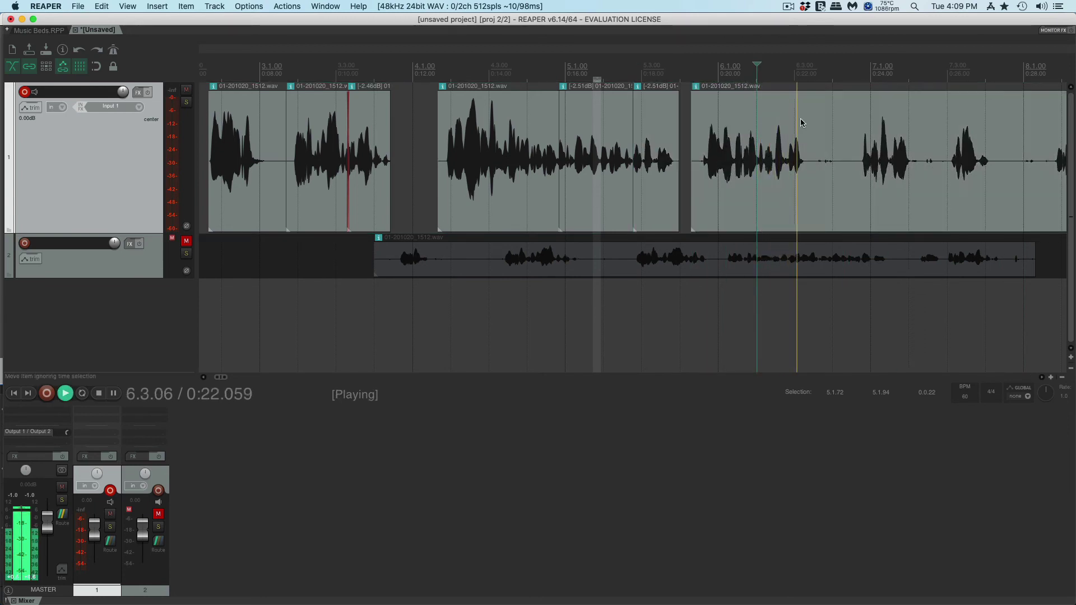
key(space)
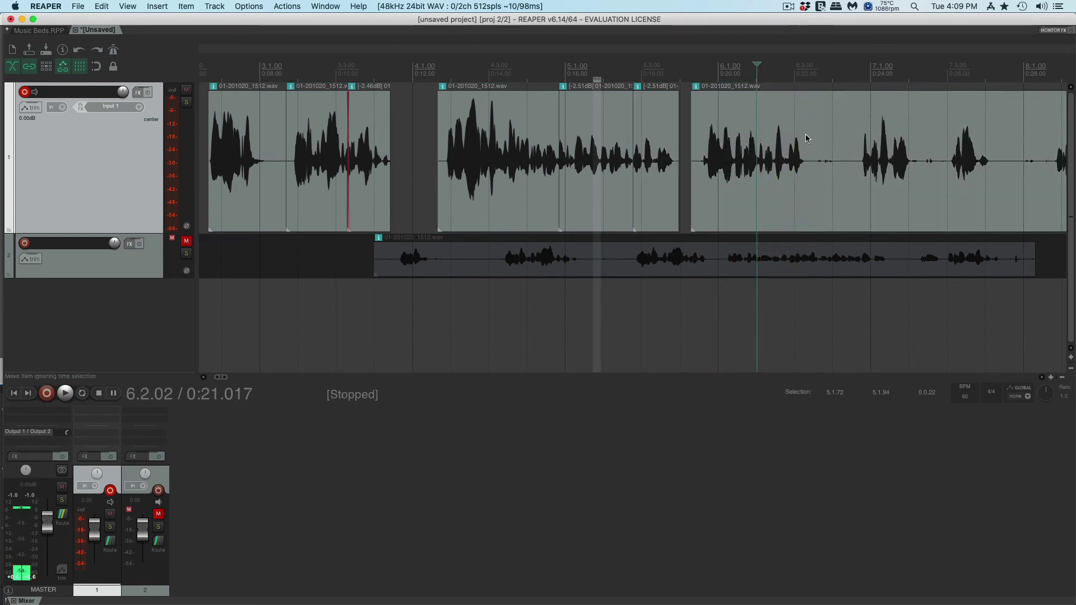
- Compare the closing phrase from 0:17.450 and 0:17.794 with the same phrase in the raw take from 0:21.081
click(620, 85)
key(space)
key(space)
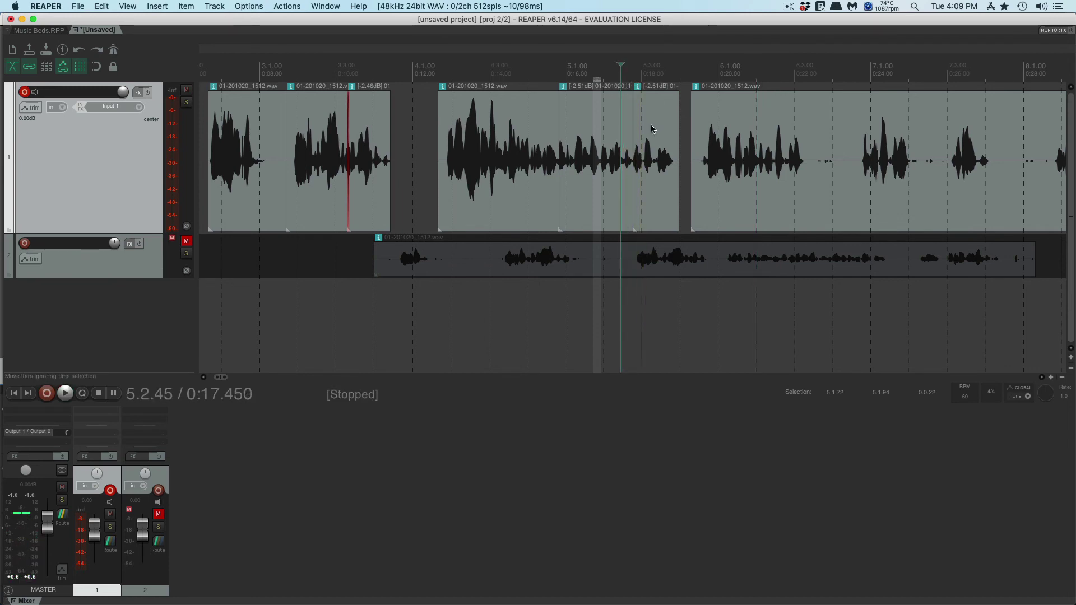
click(652, 129)
click(634, 74)
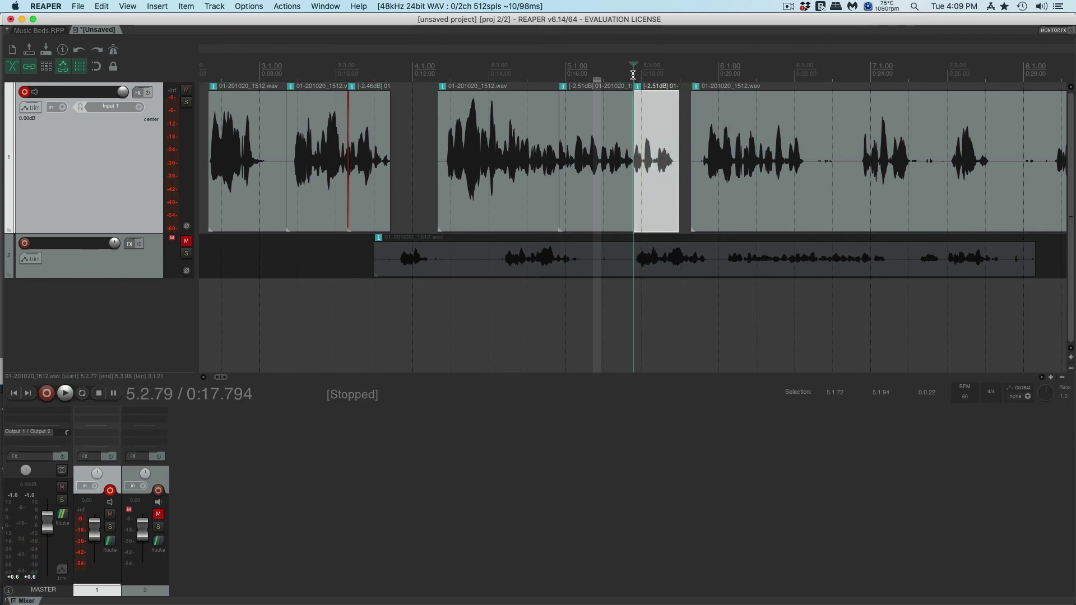
key(space)
key(space)
click(758, 75)
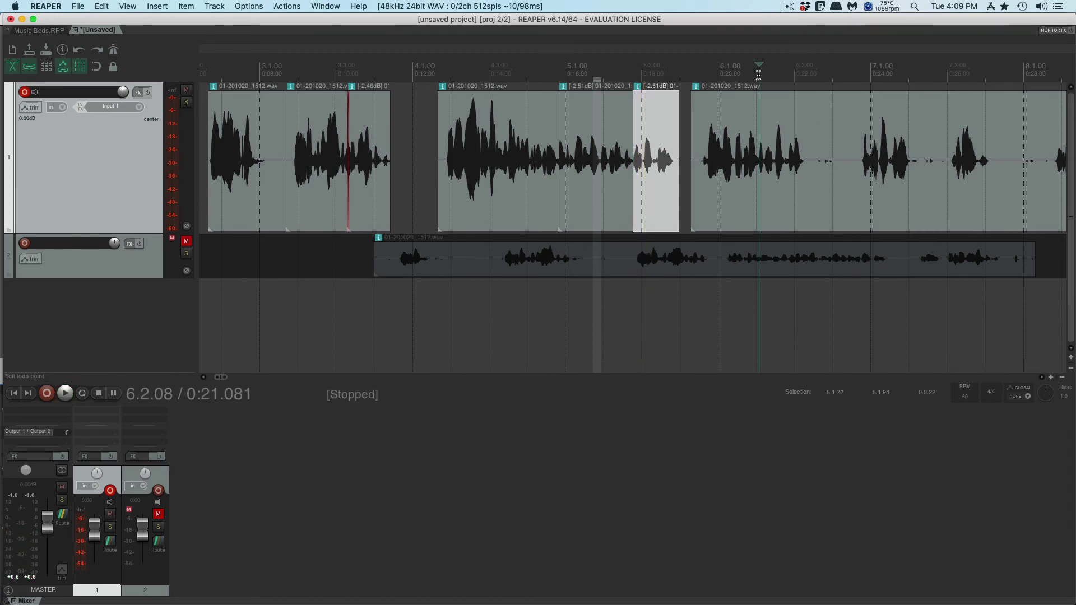
key(space)
key(space)
- Play the raw take from 0:21.191 to find the phrase's start, split it at 0:21.223, and delete the section before the cut
scroll(766, 131, up, 4)
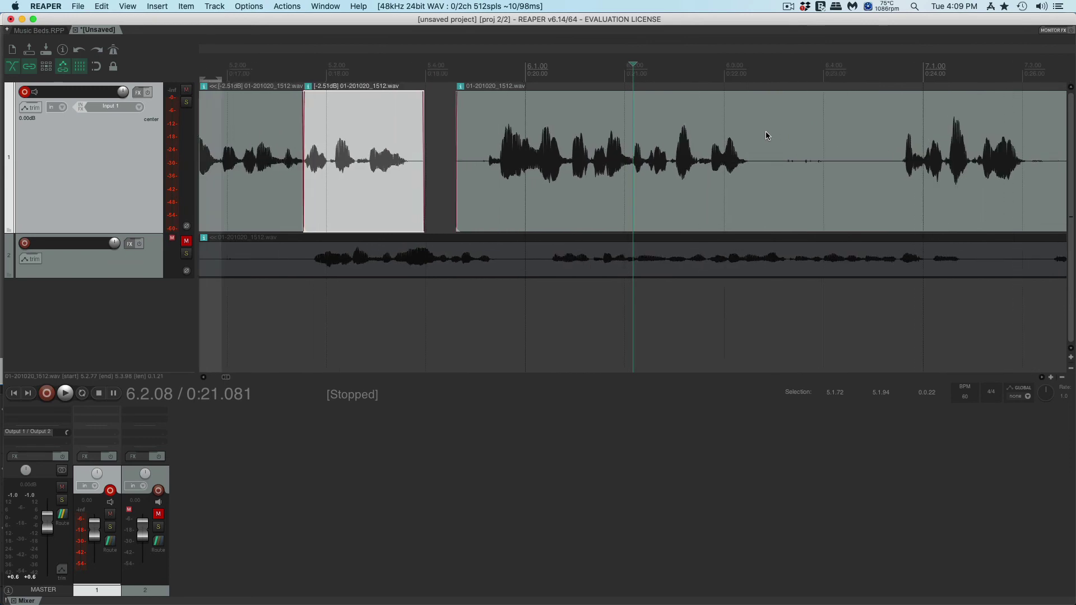
click(643, 78)
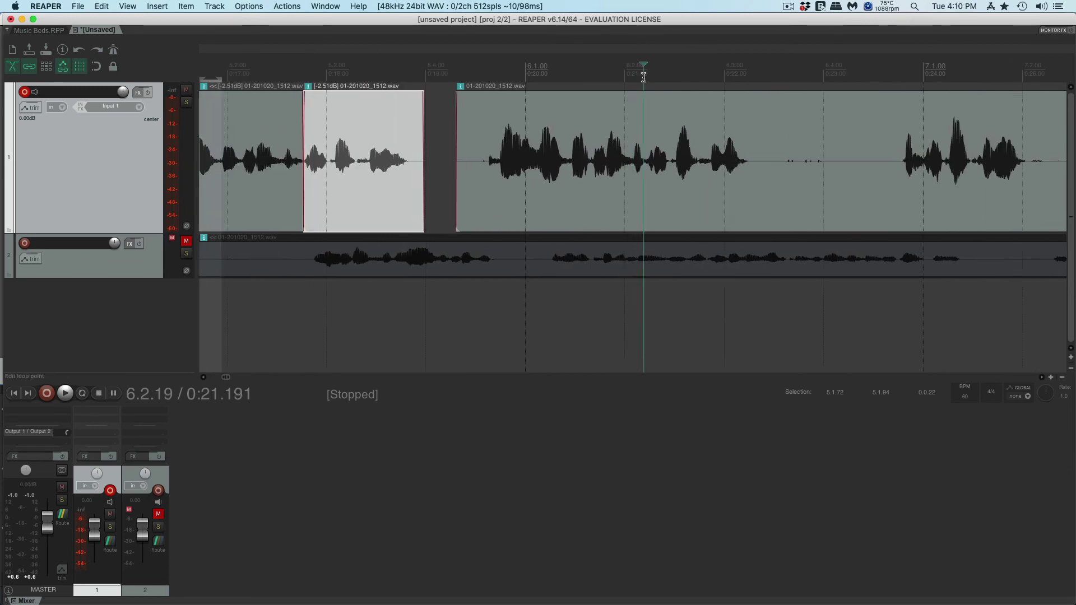
key(space)
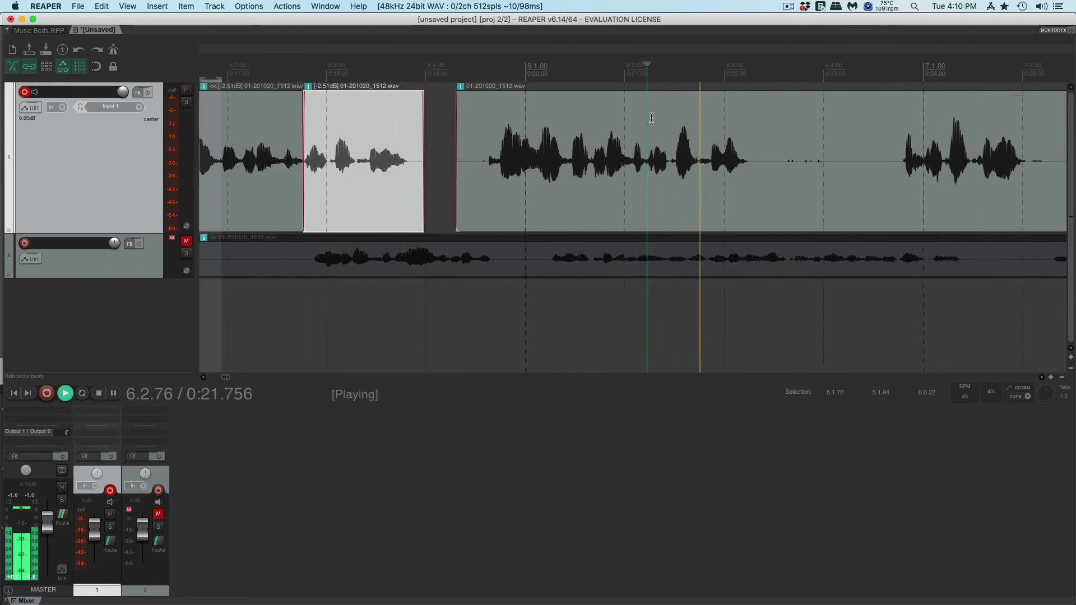
key(space)
click(648, 167)
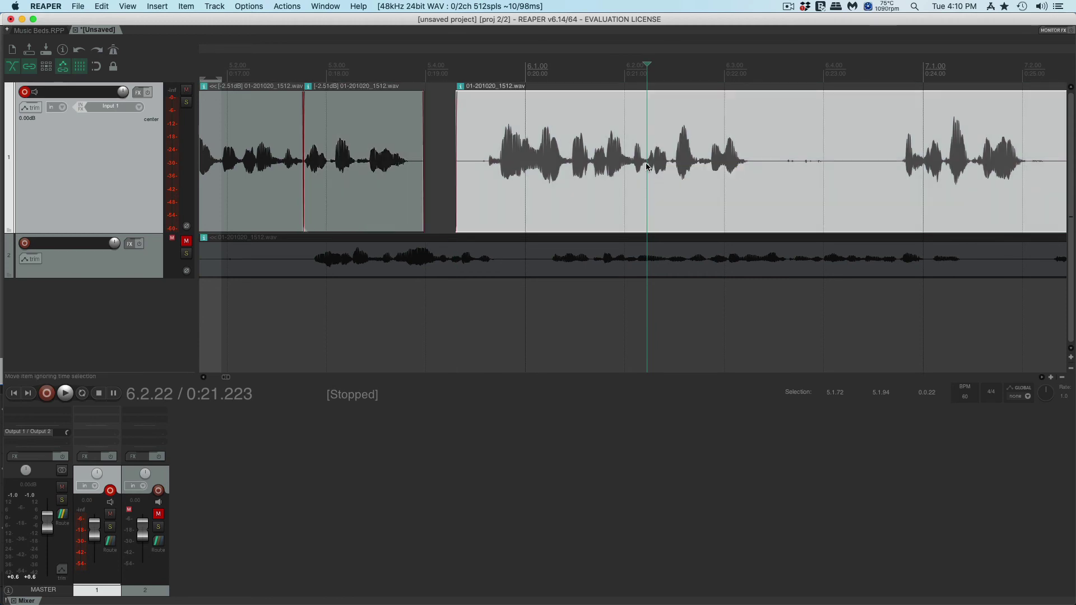
key(s)
click(617, 172)
key(Delete)
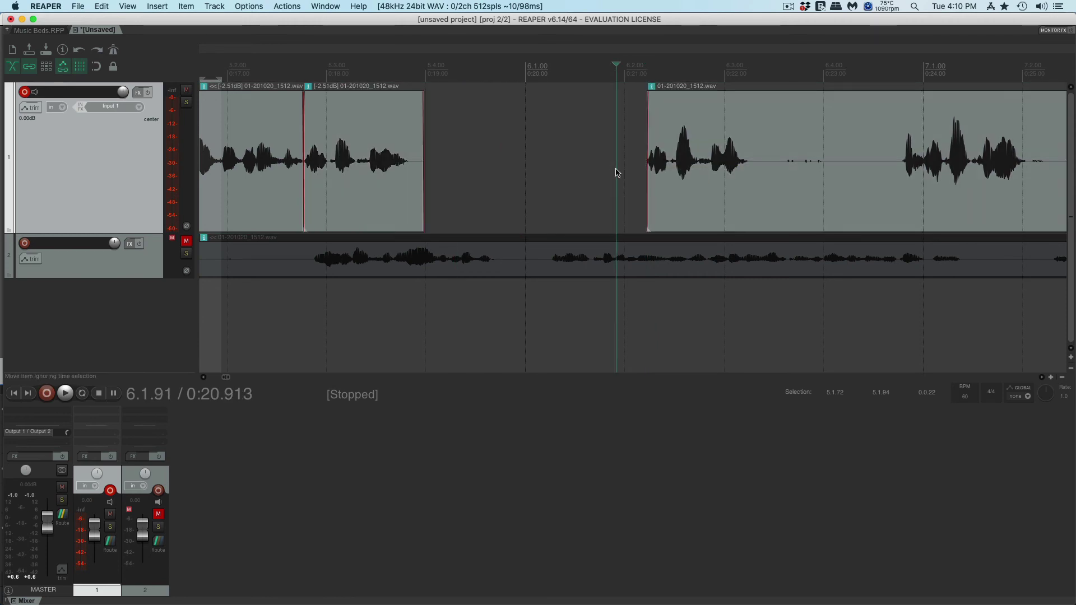
- Move the trimmed raw take to about 0:19.0, directly after the current closing phrase, and play from about 0:17.3
drag(756, 156, 505, 135)
click(256, 67)
key(space)
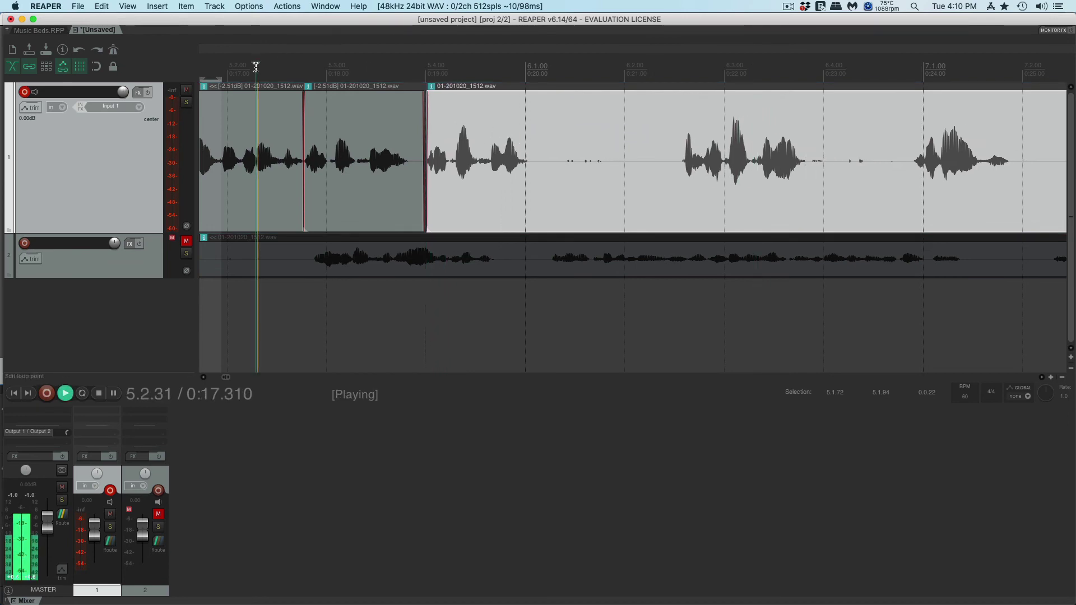
key(space)
- Replace the old closing phrase by deleting it and moving the raw take to the cut at about 0:17.77, playing the join from about 0:17.1
click(354, 135)
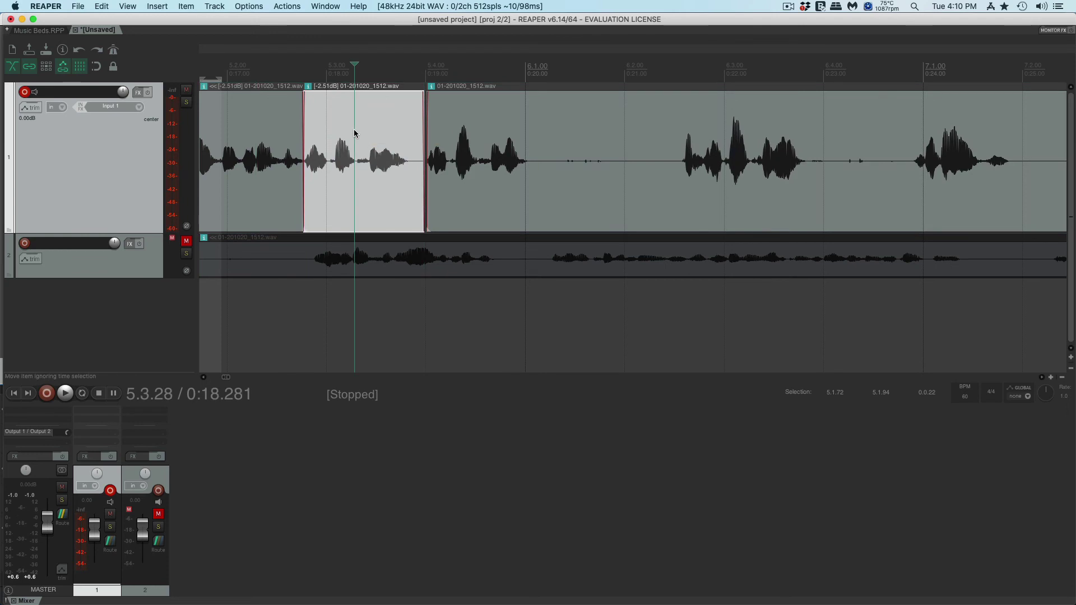
key(Delete)
drag(544, 130, 409, 135)
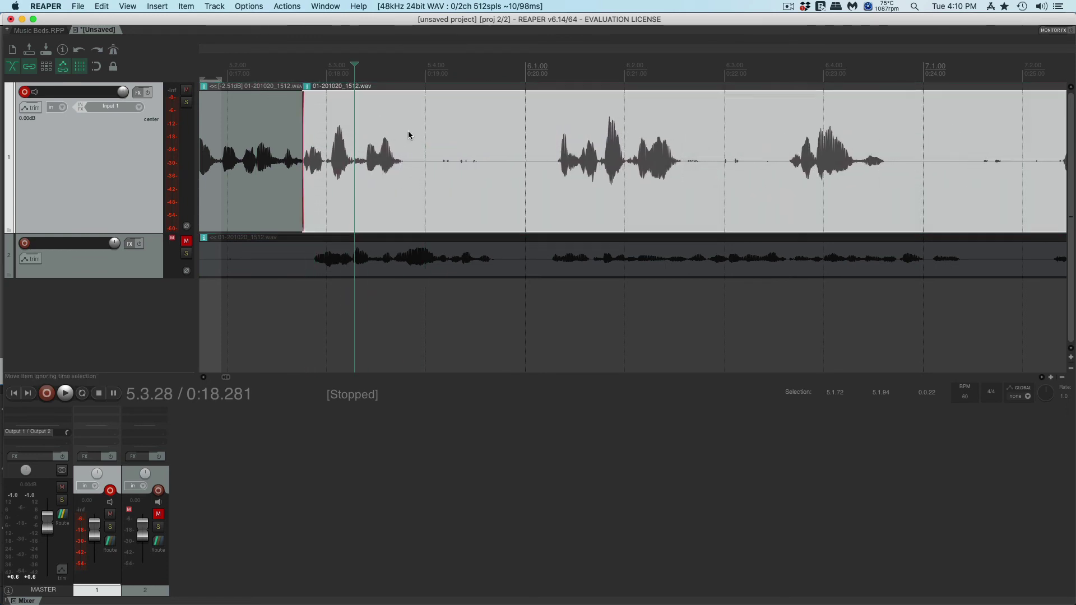
click(241, 69)
key(space)
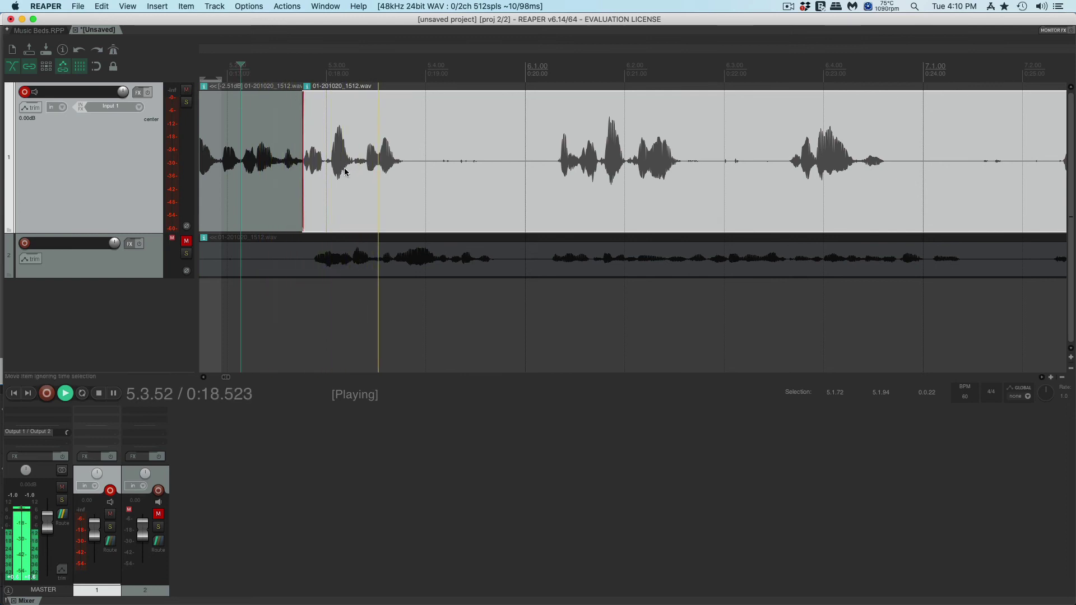
scroll(348, 196, down, 4)
scroll(348, 196, down, 2)
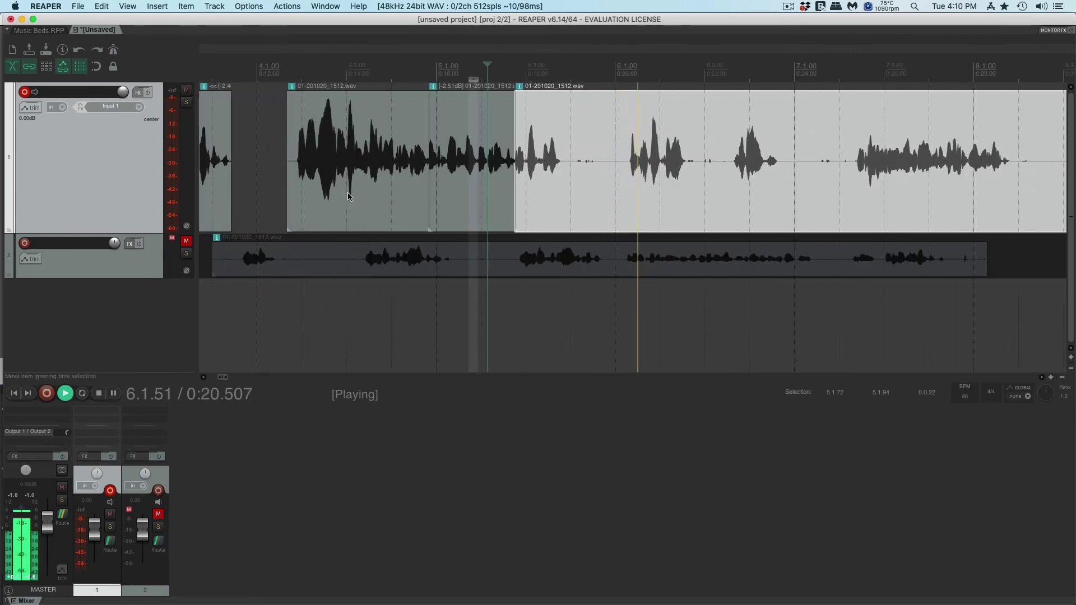
key(space)
- Play the raw take's next phrase from 0:20.137, and split the take at 0:18.906, right after the replacement phrase
click(621, 75)
key(space)
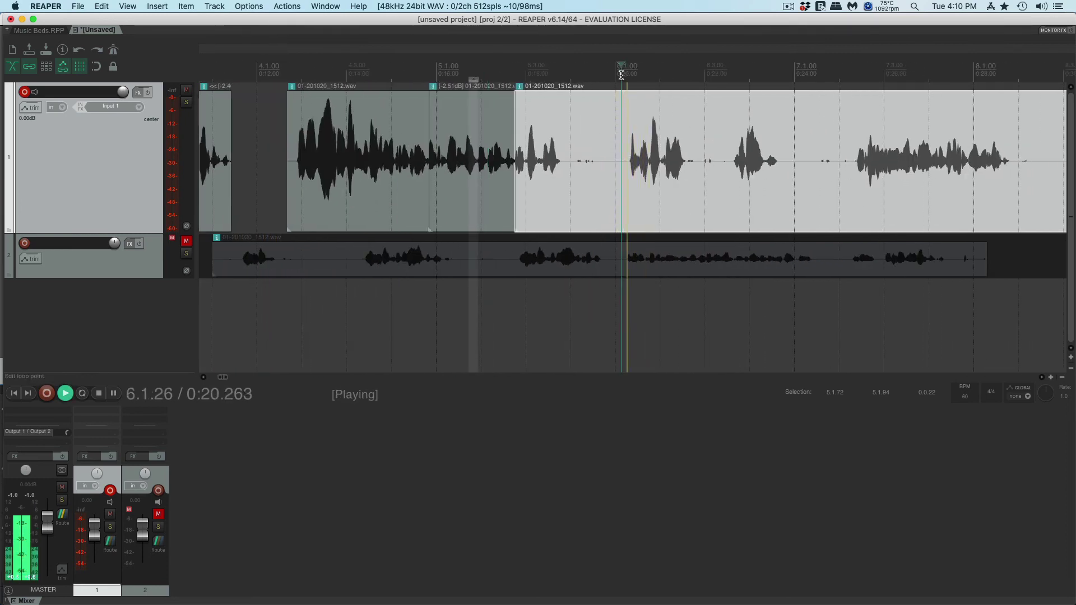
key(space)
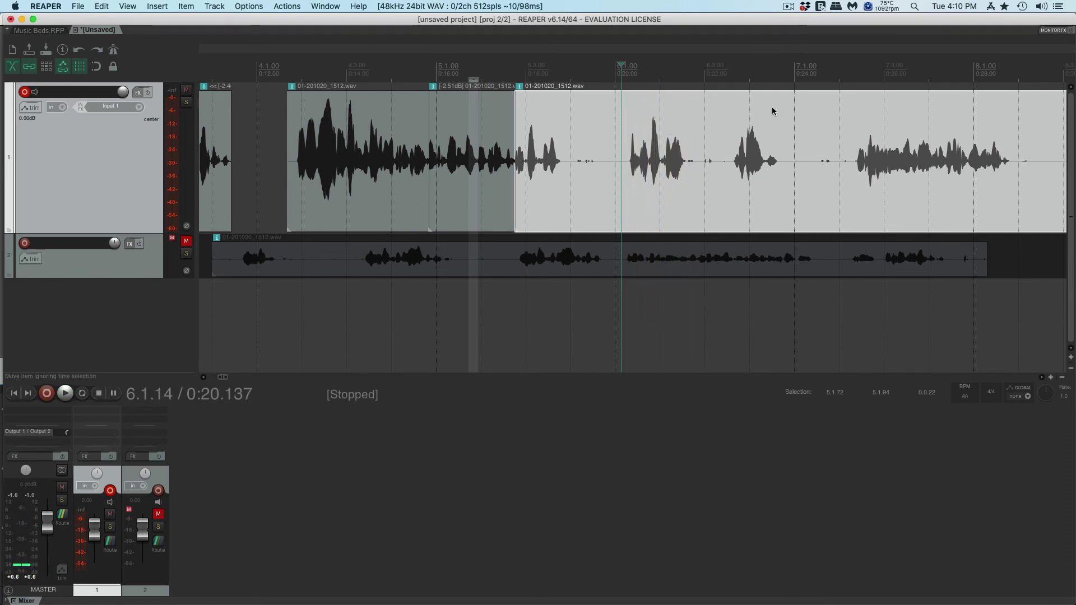
click(565, 164)
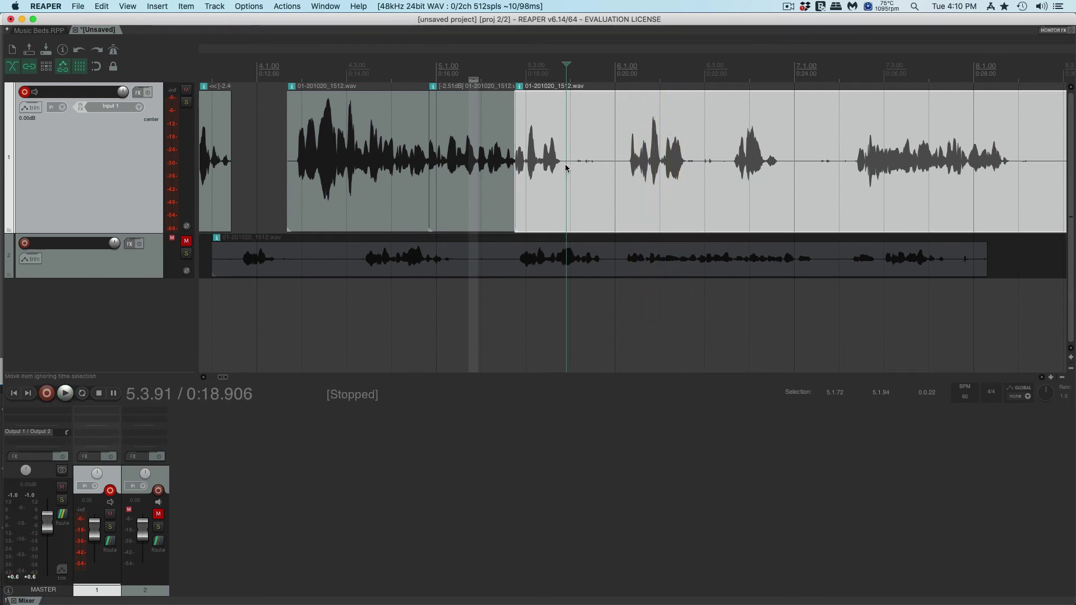
key(s)
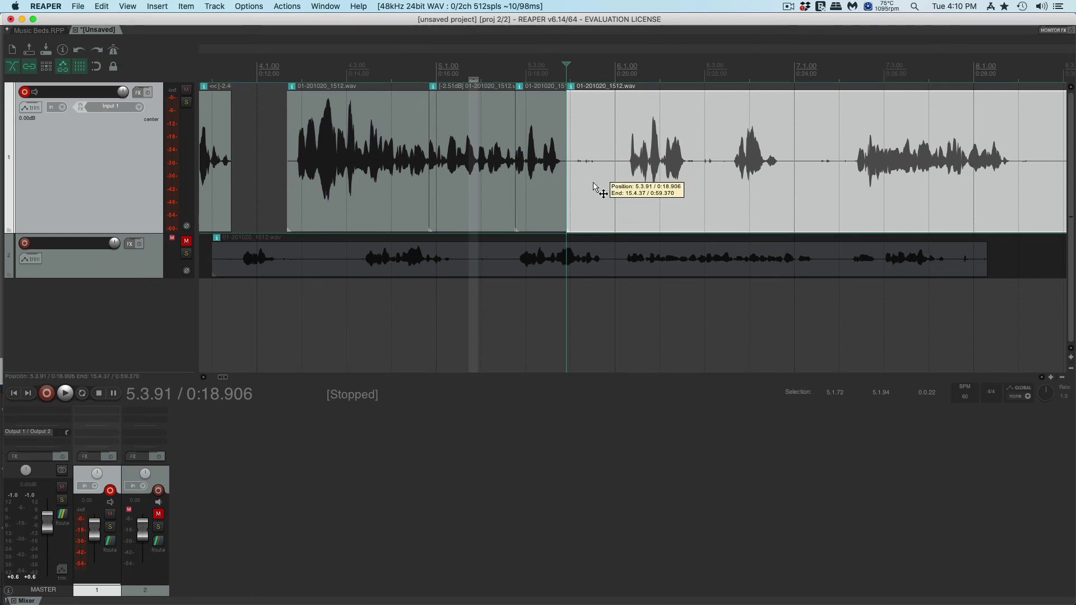
- Trim the remaining take's start to about 0:25.2, move the take to about 0:19.54, and play it from there
click(594, 187)
drag(568, 184, 851, 187)
drag(968, 95, 685, 107)
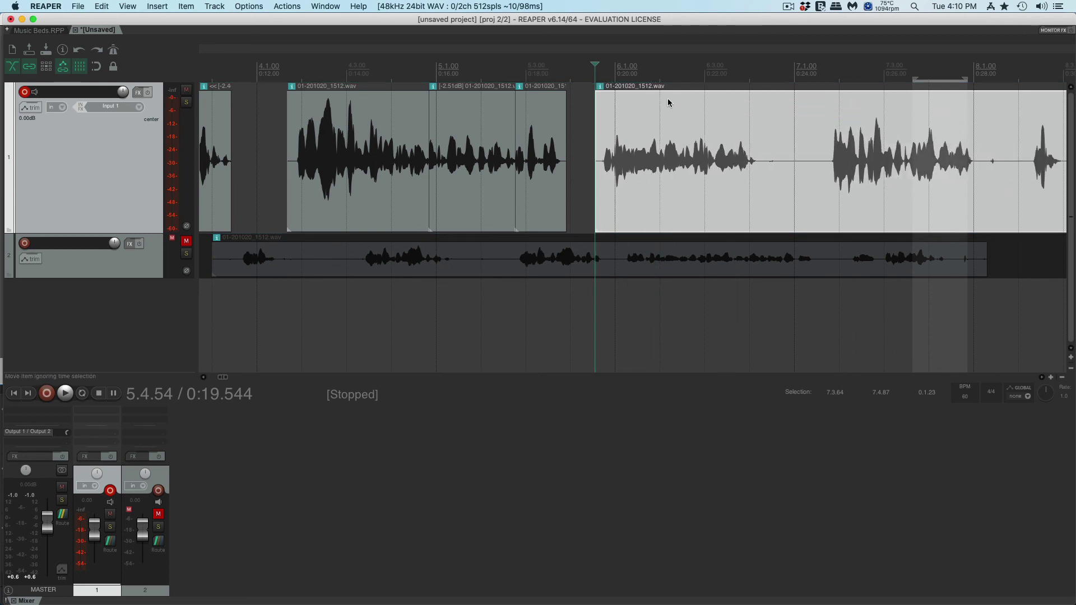
key(space)
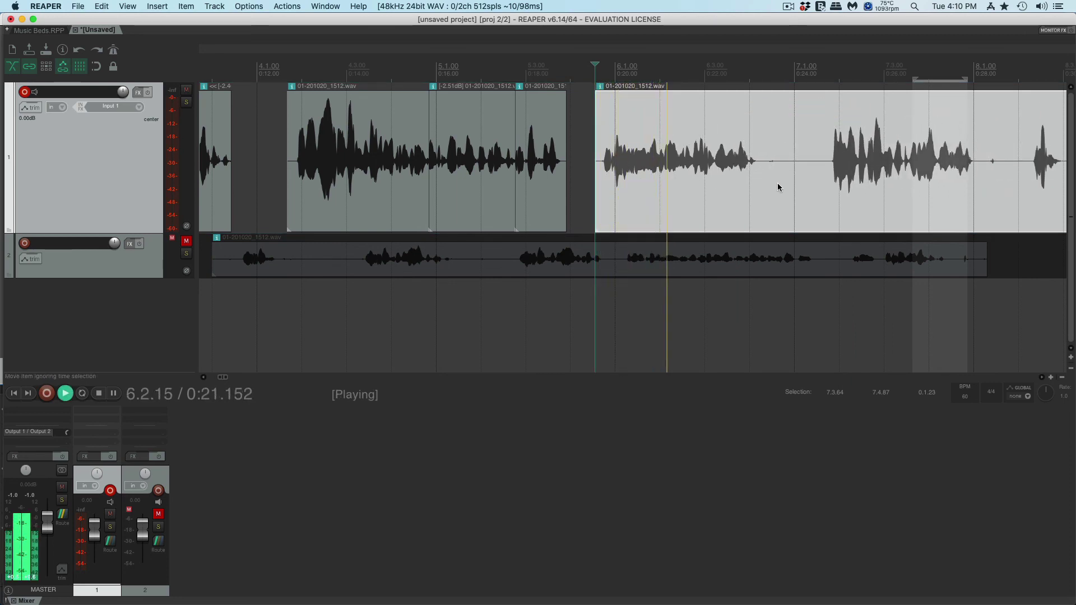
key(space)
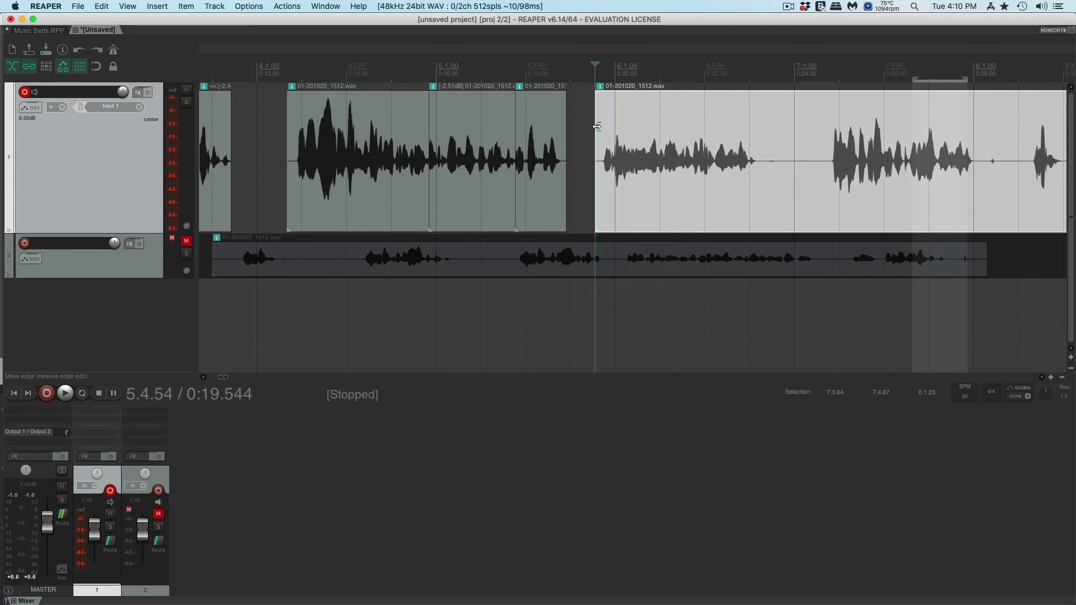
- Trim the remaining take's start to about 0:24.7, move the take back to about 0:19.51, and play it from 0:19.544
drag(597, 127, 833, 134)
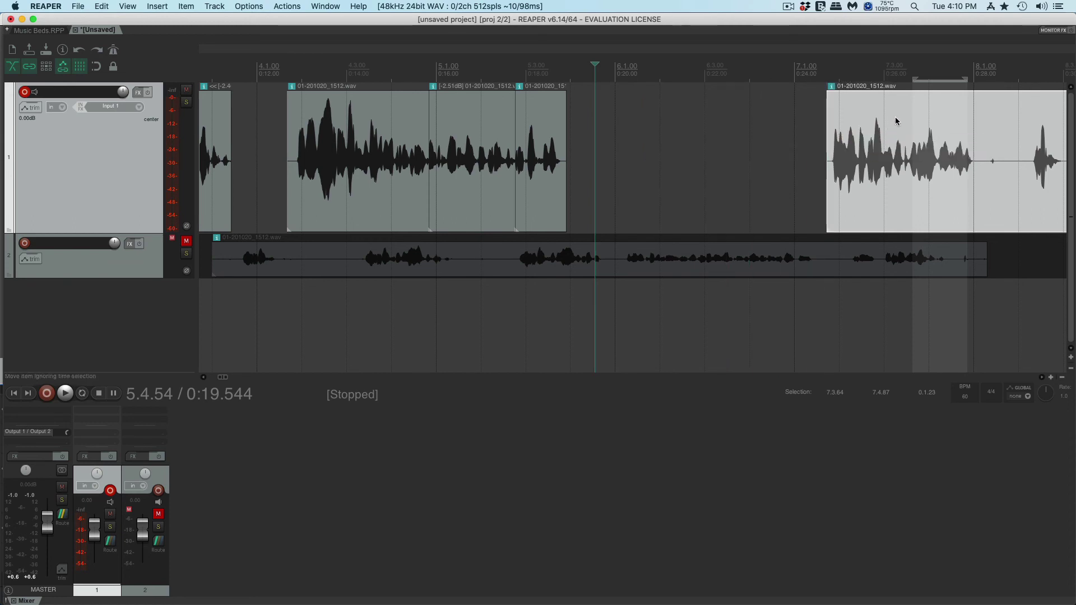
drag(895, 121, 615, 120)
key(space)
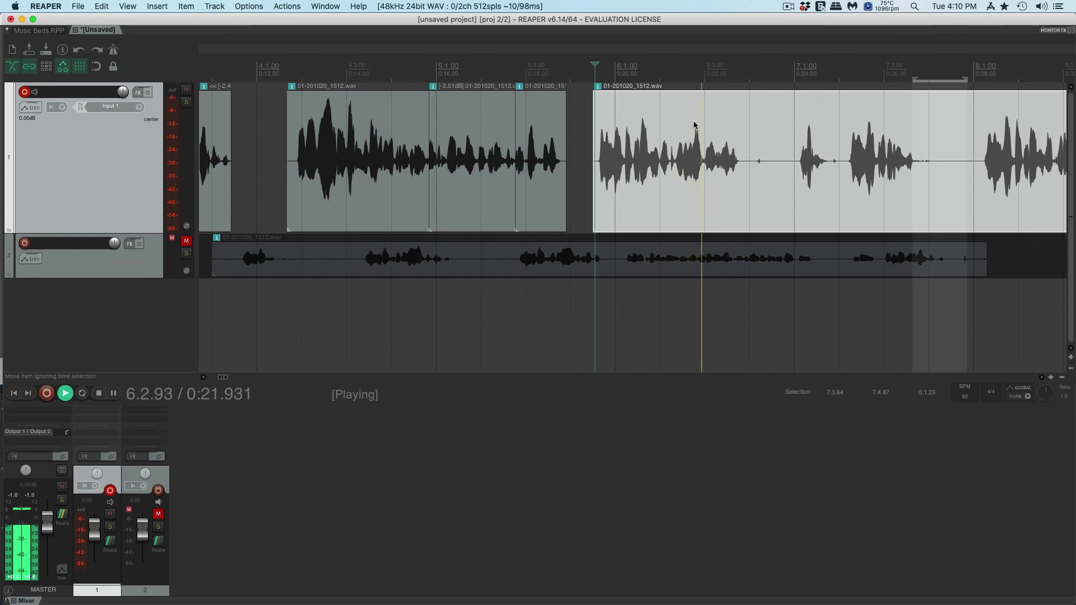
key(space)
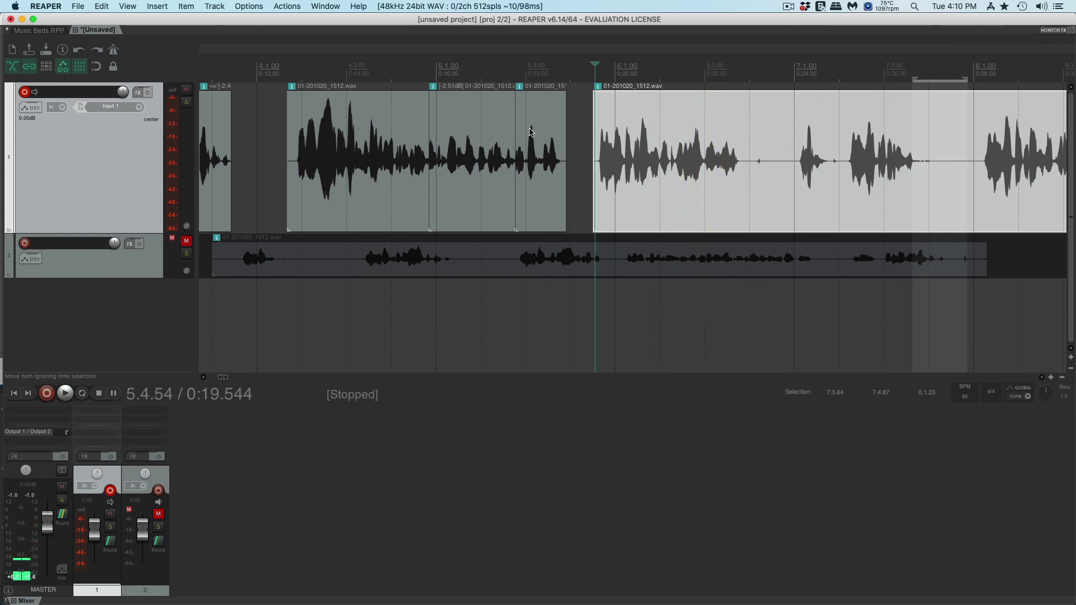
- Play the assembled phrase from 0:12.492 to check its joins and the new closing part
click(278, 69)
key(space)
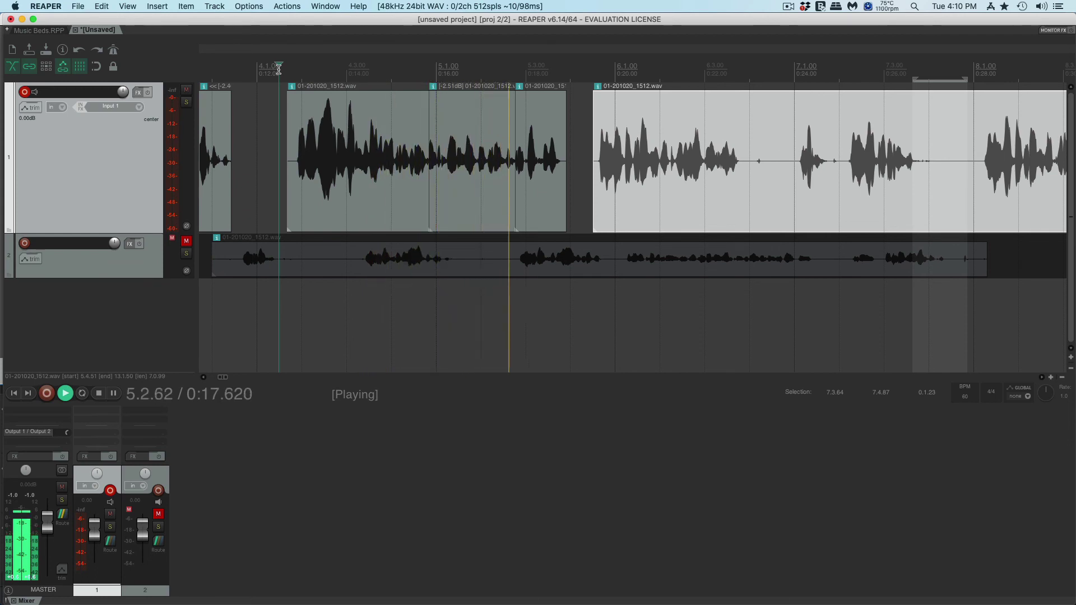
key(space)
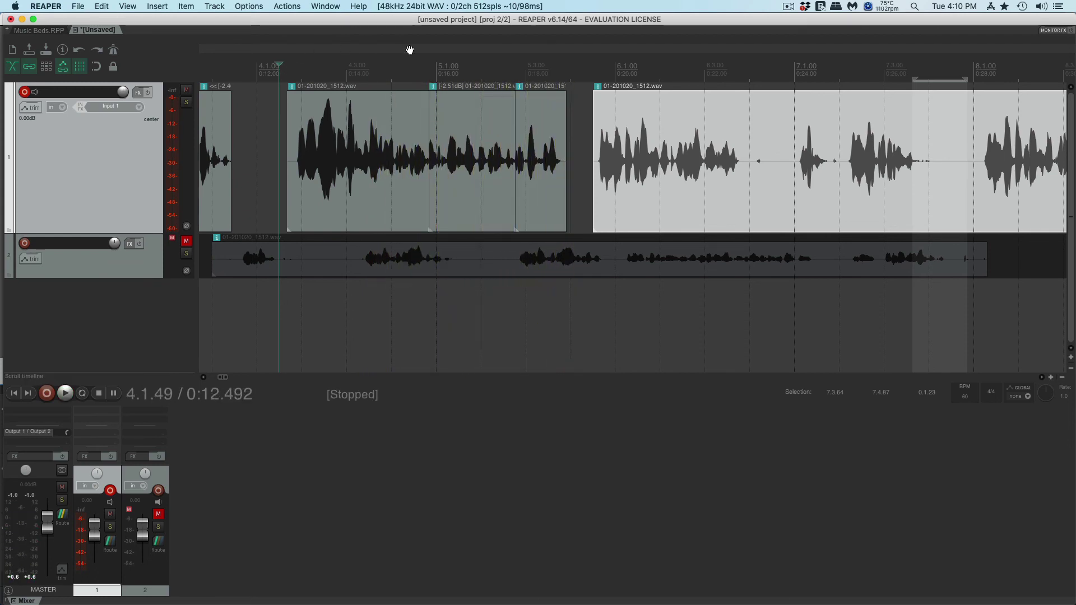
- Play the remaining raw take from about 0:19.5 to about 0:44 to review its reads
scroll(806, 189, down, 8)
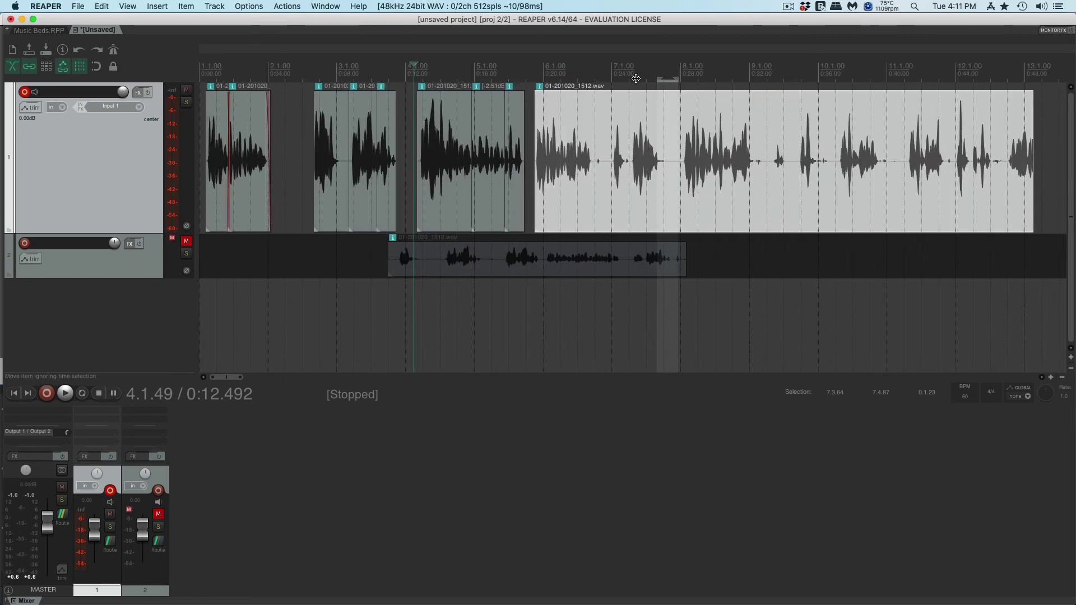
click(534, 75)
key(space)
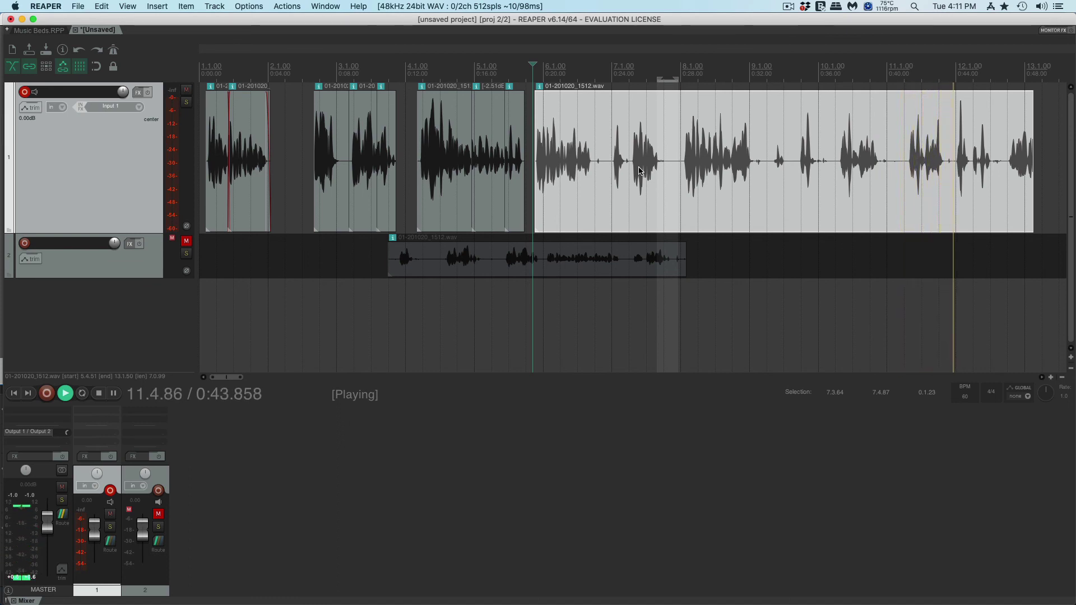
key(space)
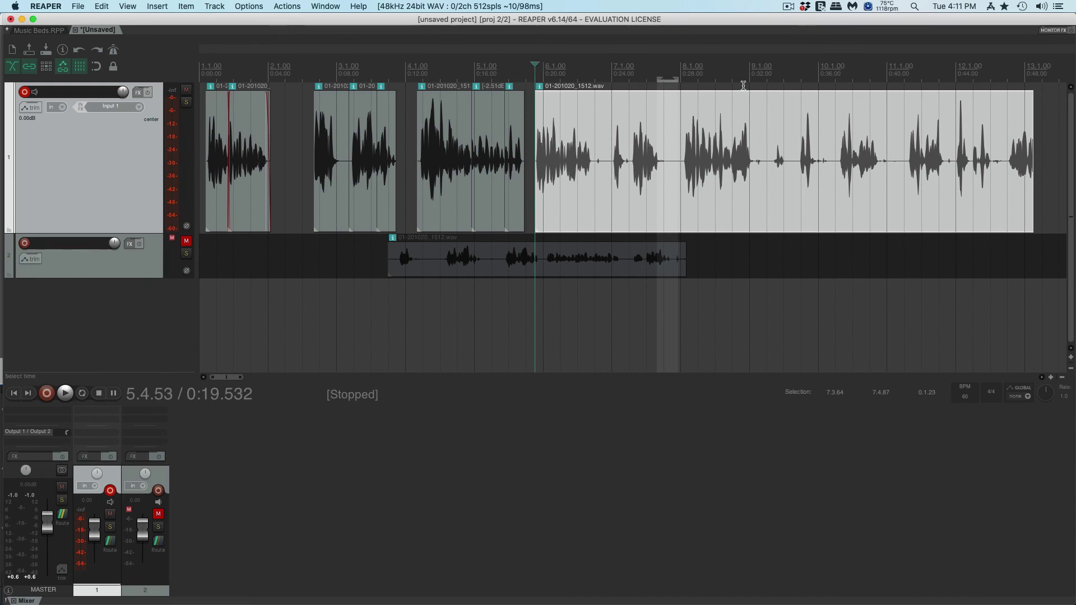
- Play the raw take from 0:27.744 and trim its start to about 0:28.1
click(676, 71)
key(space)
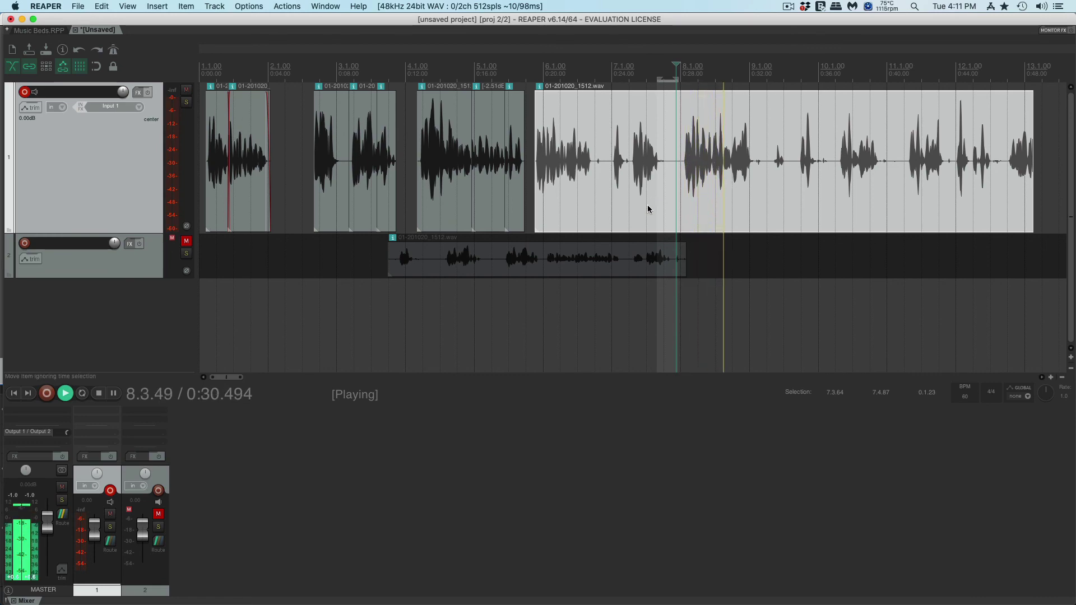
key(space)
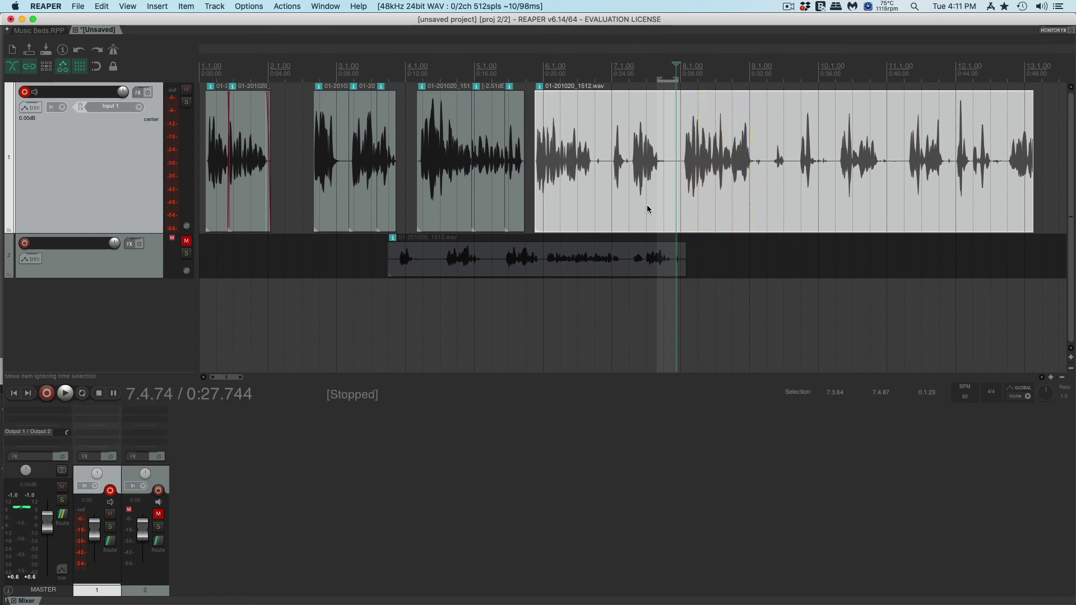
drag(537, 157, 683, 157)
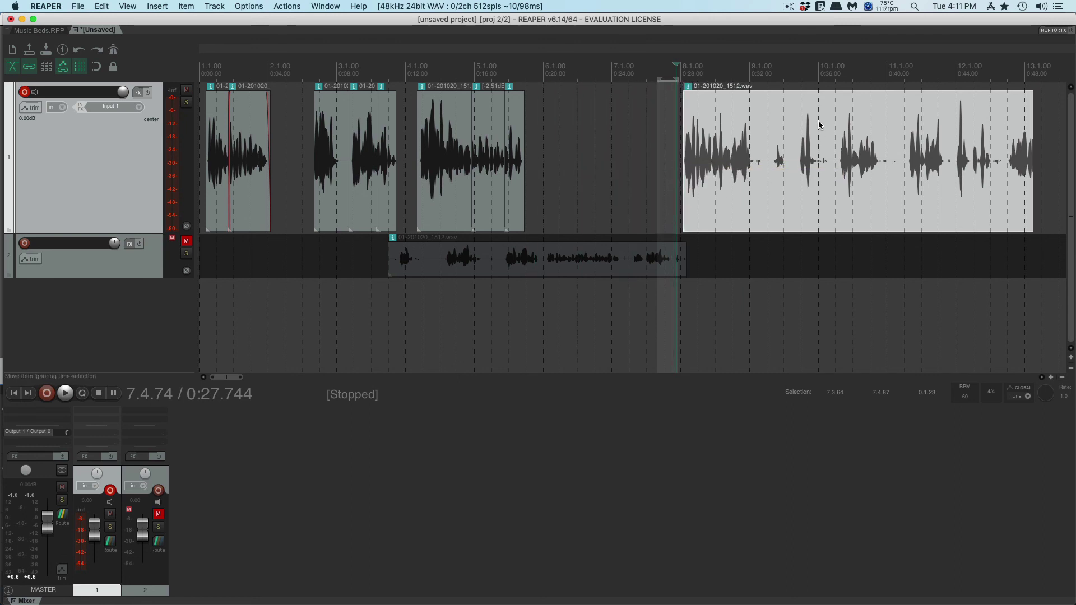
- Split the raw take at 0:32.209 and move the piece before the split back to about 0:19.75
click(750, 72)
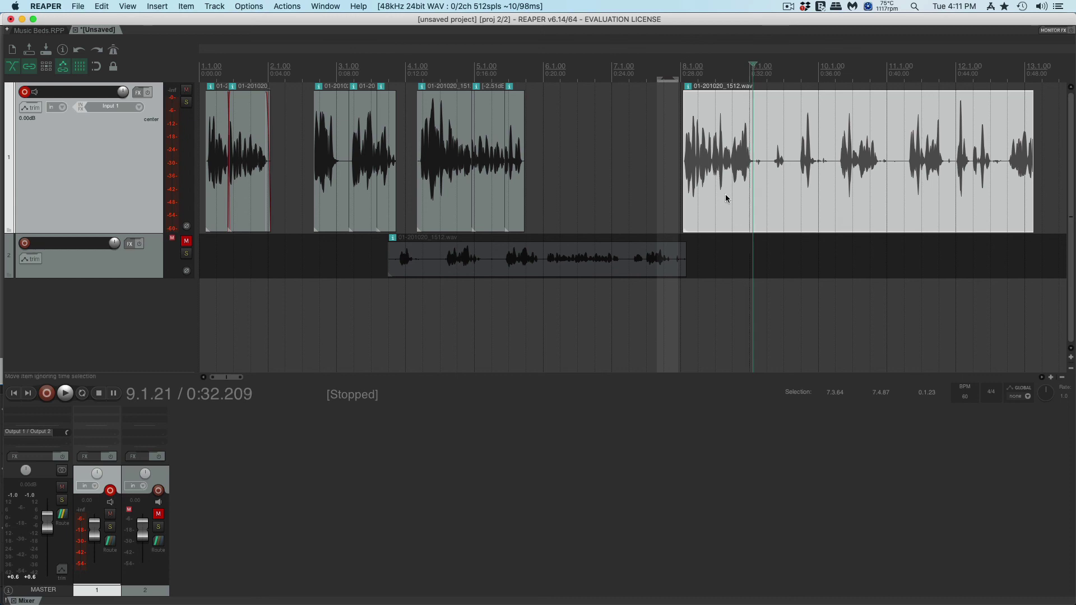
key(s)
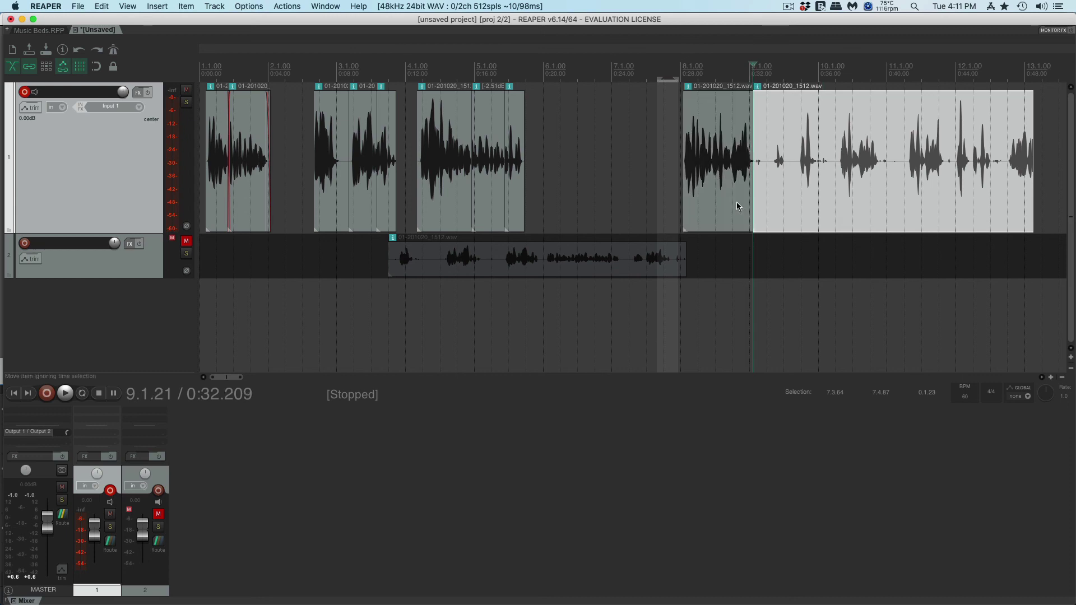
click(735, 198)
drag(722, 179, 530, 180)
- Play the transition into the moved phrase from 0:18.164 and again from 0:17.349
click(512, 76)
key(space)
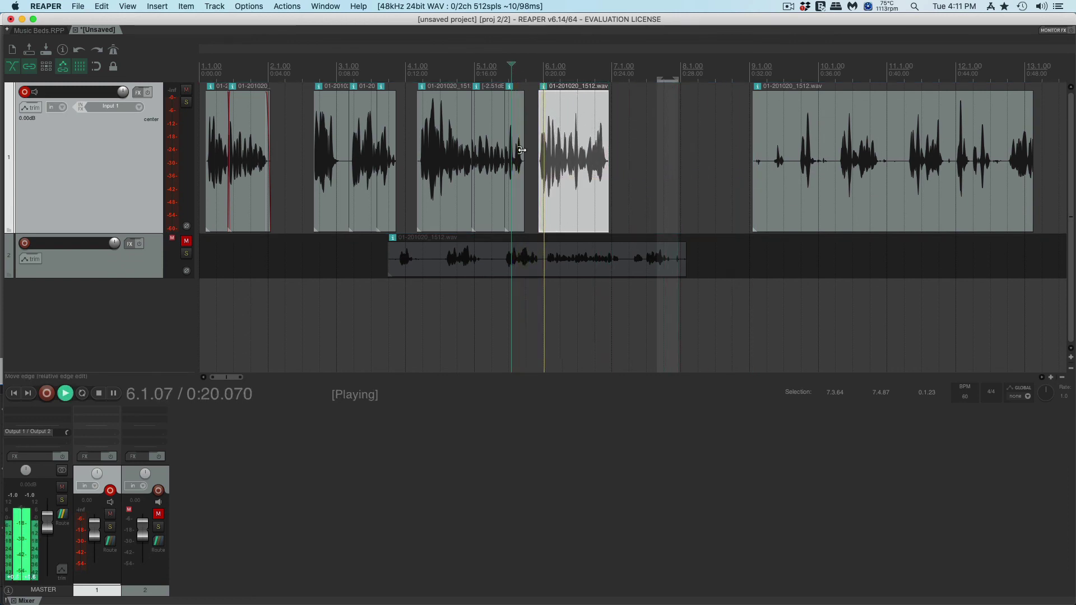
key(space)
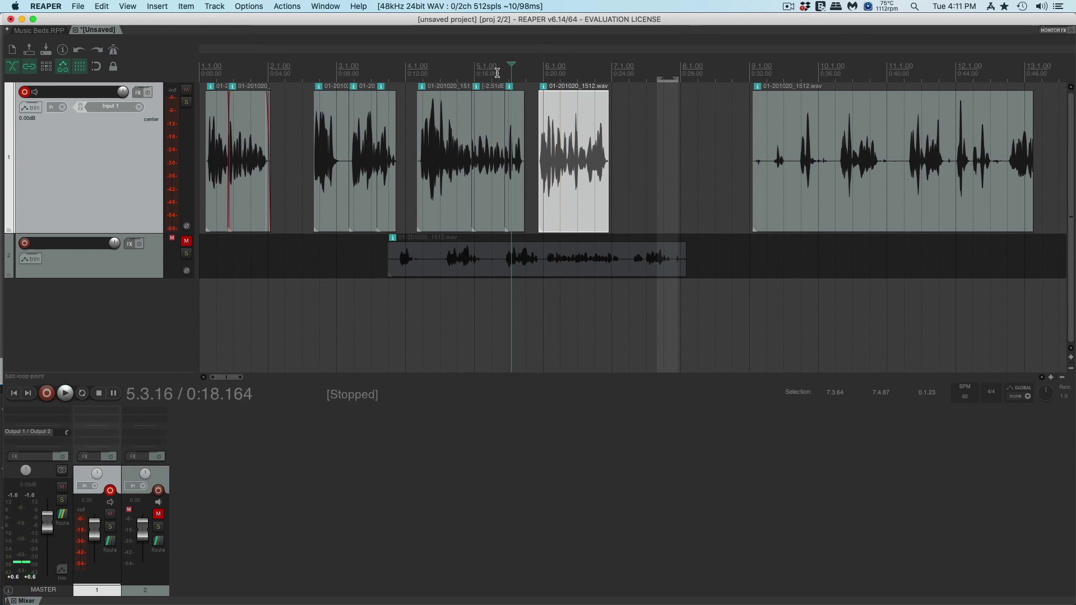
click(497, 73)
key(space)
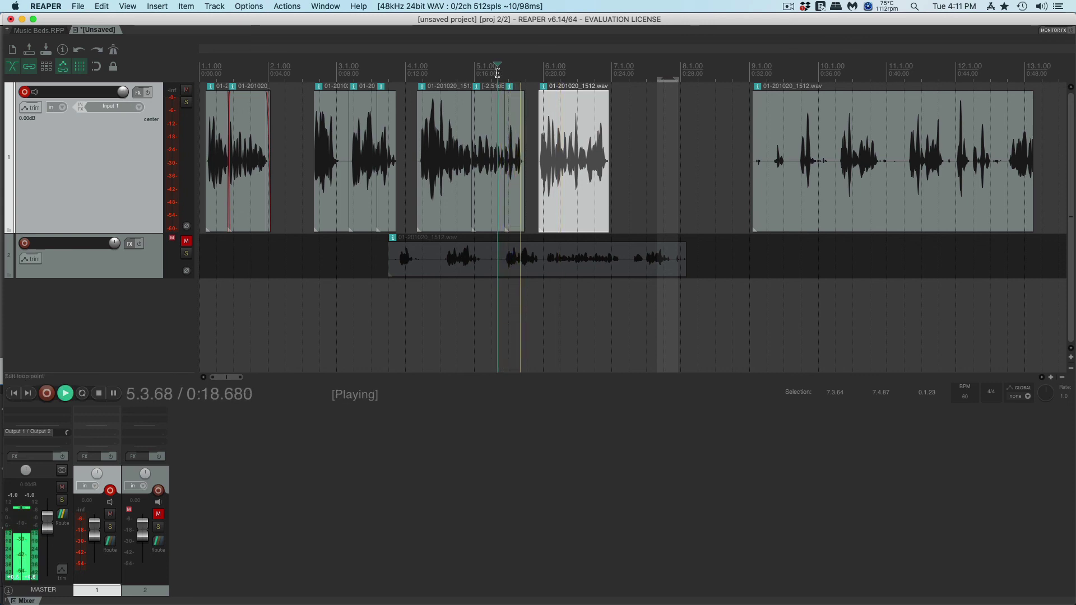
key(space)
- Extend the end of the third phrase to about 0:19.1, add a fade-out there, and play it from 0:17.349
drag(521, 117, 519, 96)
key(space)
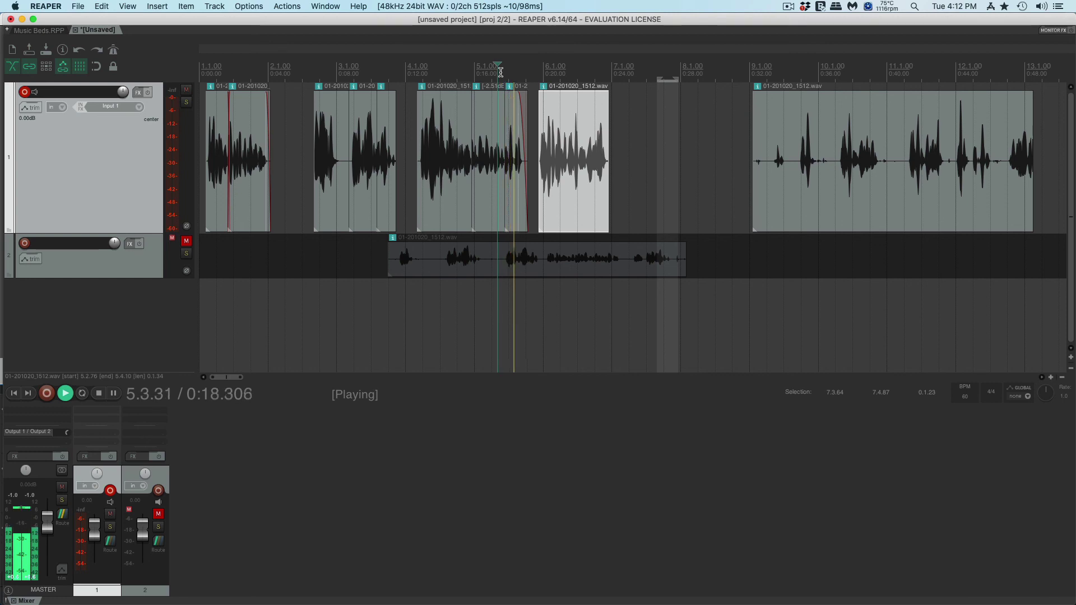
key(space)
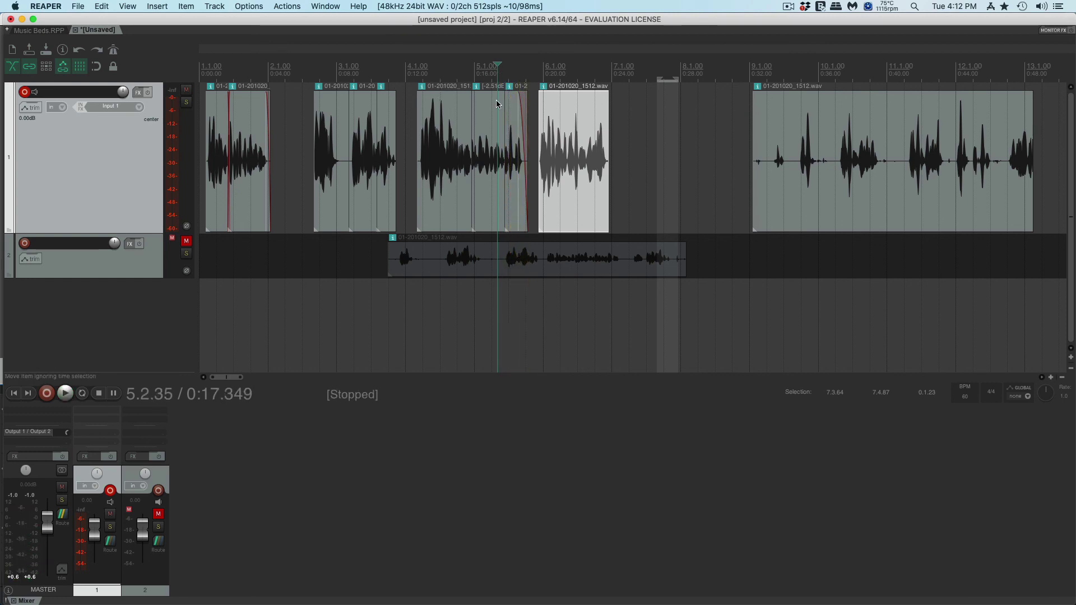
key(space)
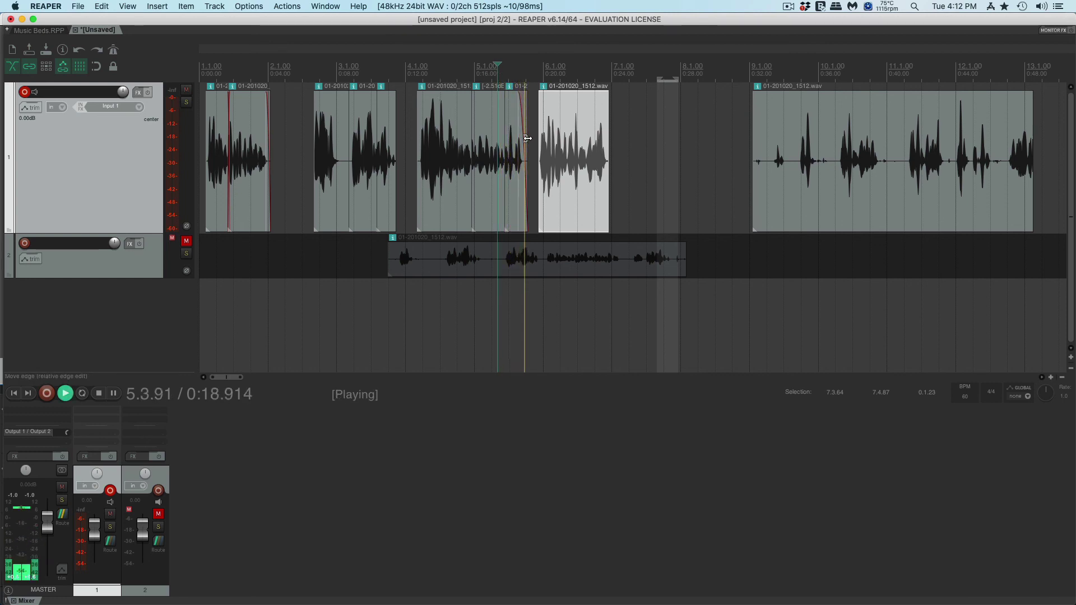
key(space)
- Trim the third phrase's end back to about 0:18.9 and play through into the following phrase
drag(527, 165, 524, 166)
key(space)
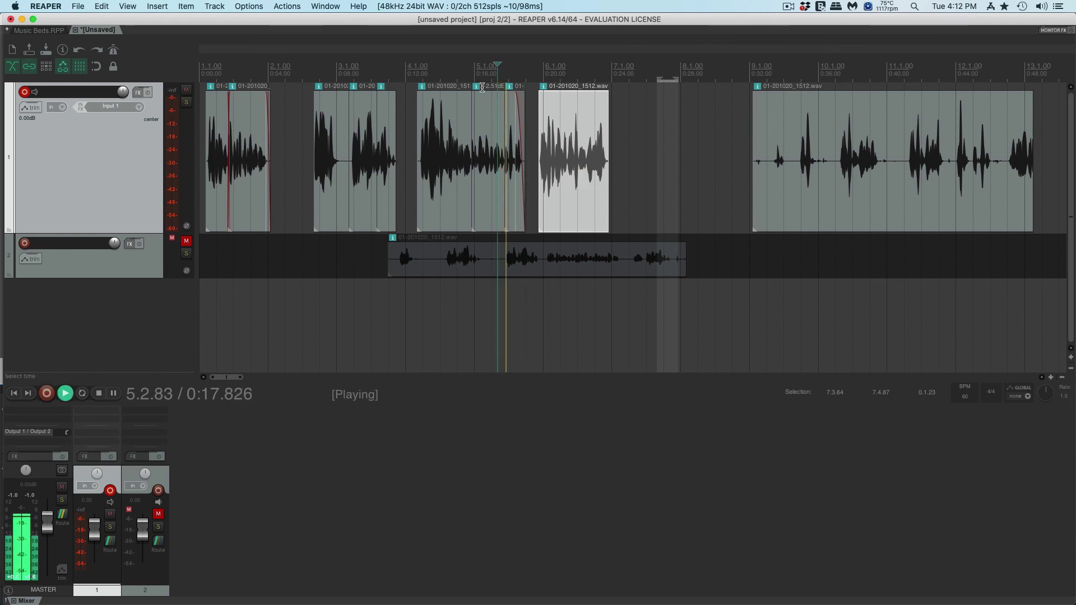
scroll(499, 106, down, 2)
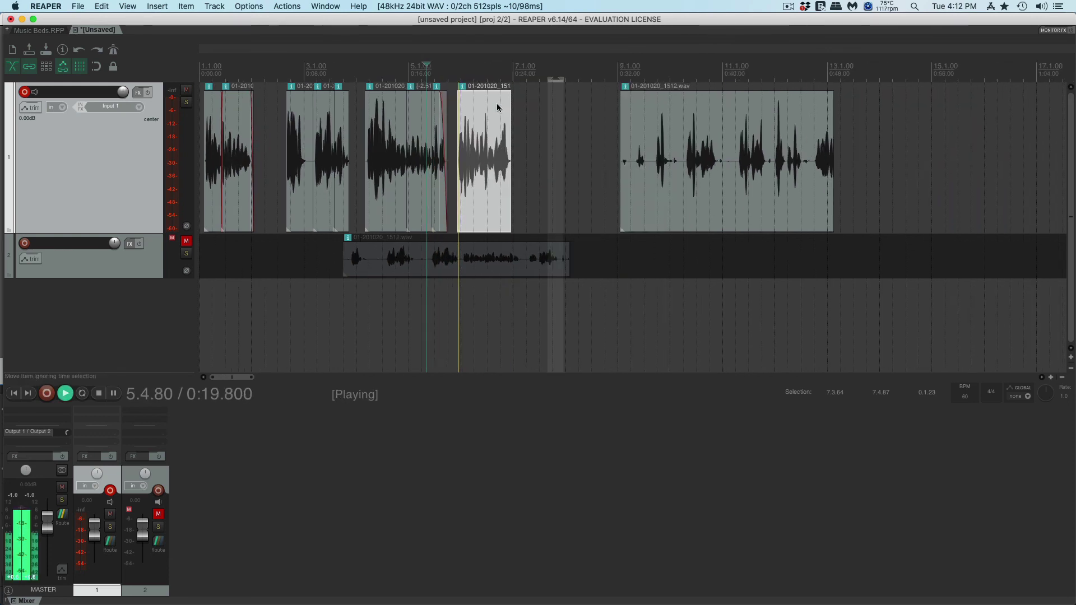
scroll(497, 108, up, 4)
scroll(498, 107, up, 1)
key(space)
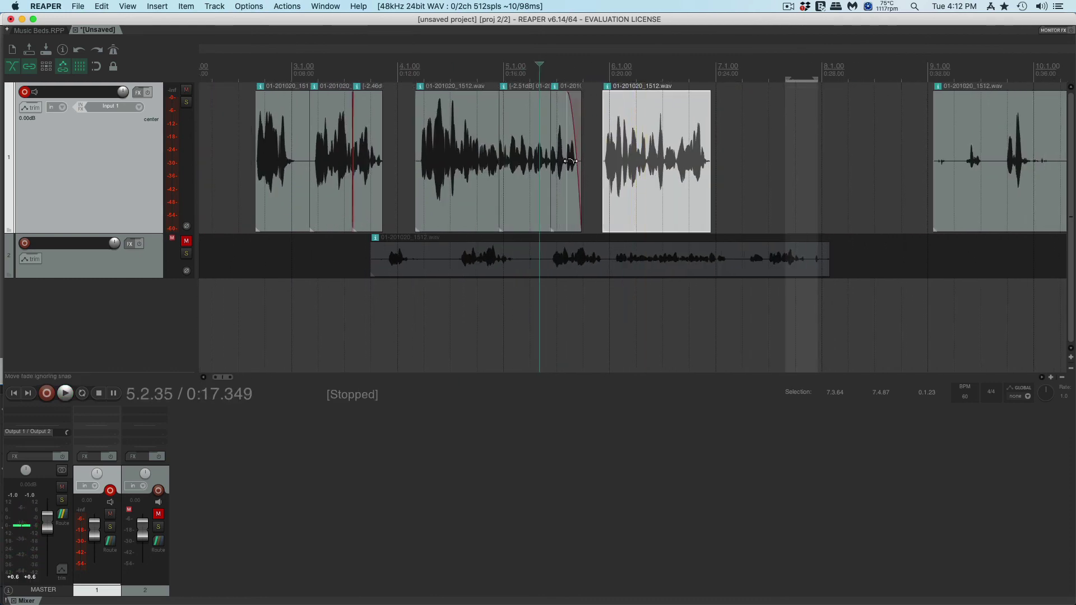
- Shorten the fade-out at the third phrase's end and play it from 0:17.349
drag(571, 93, 580, 131)
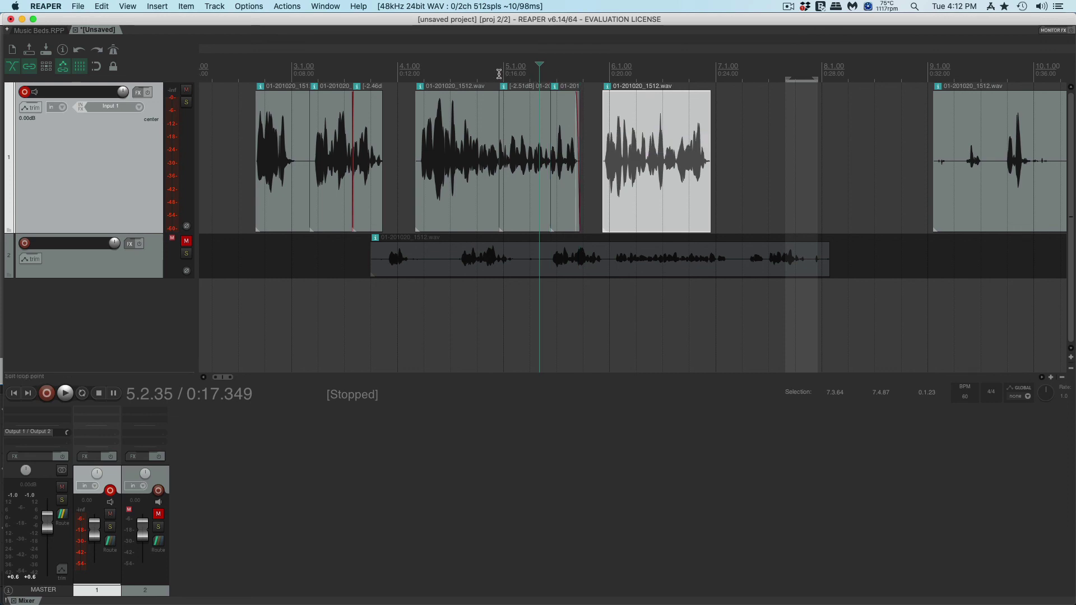
key(space)
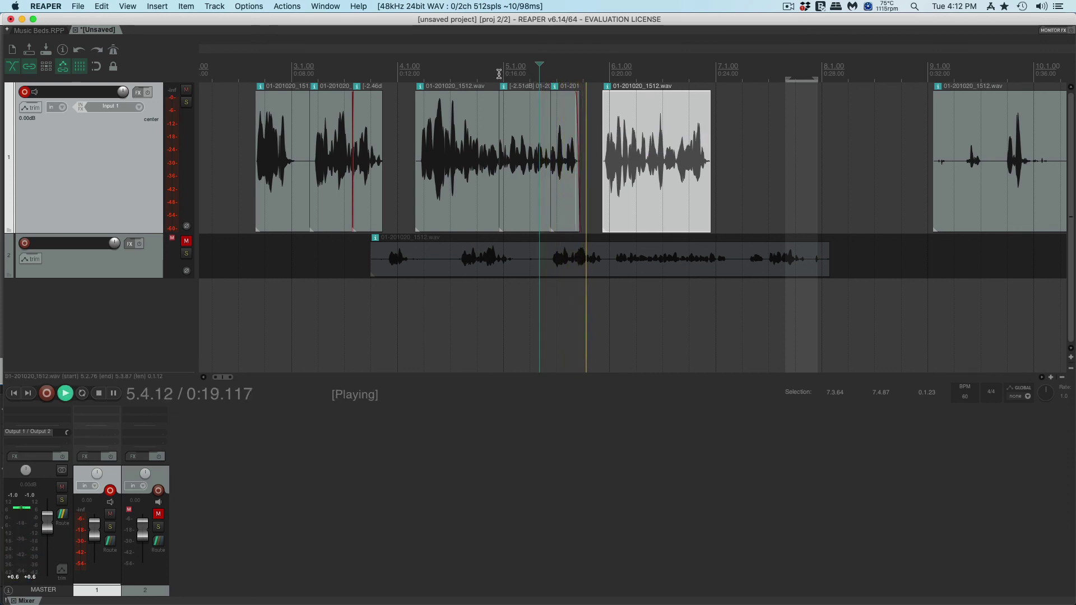
key(space)
- Trim the third phrase's faded end to about 0:18.8 and play it back
scroll(567, 182, up, 3)
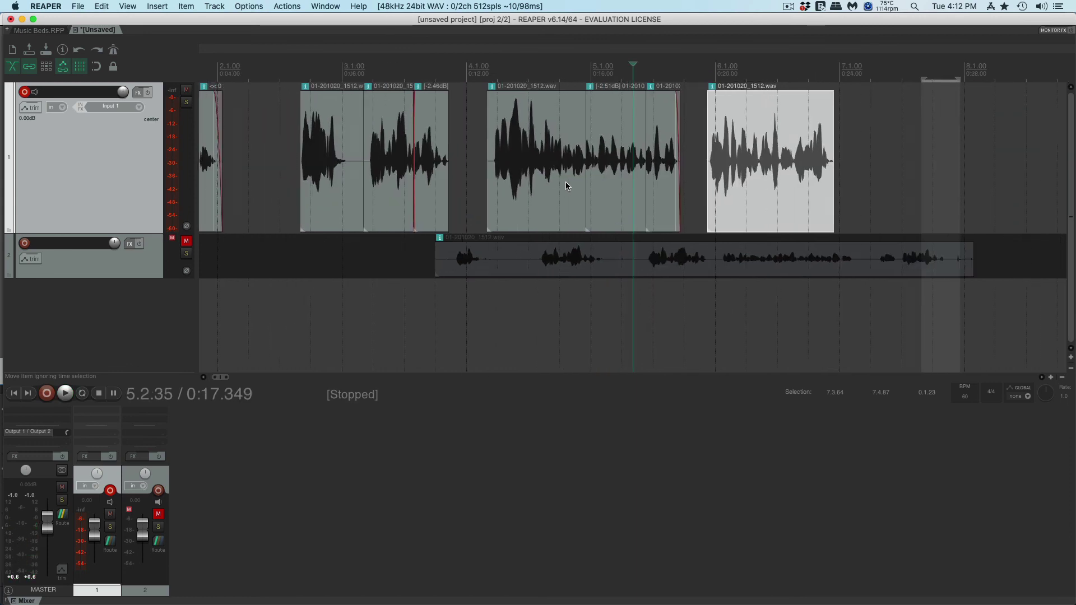
scroll(566, 182, up, 3)
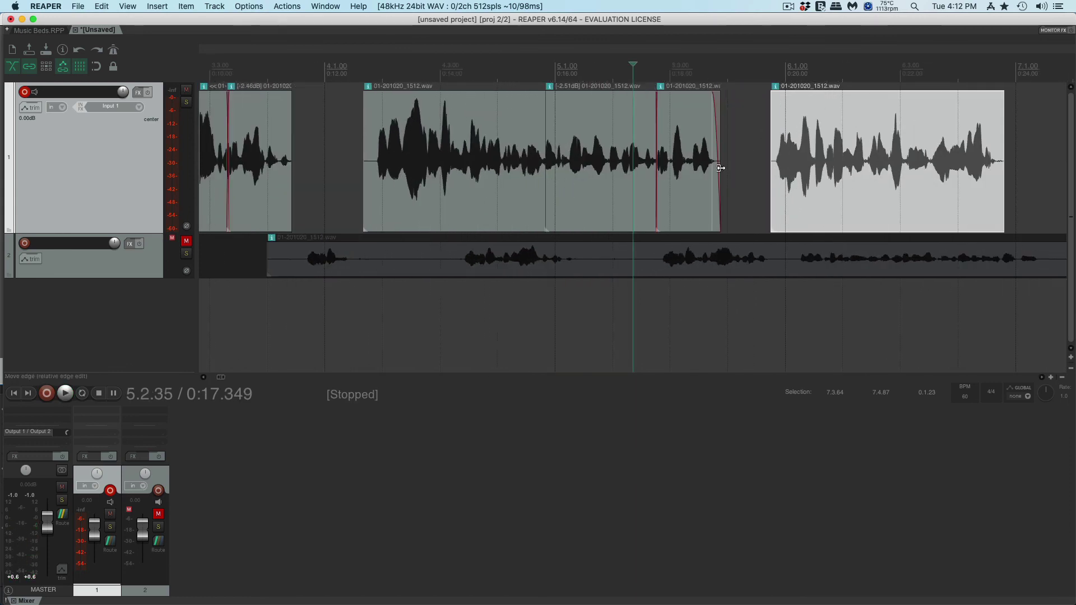
drag(721, 168, 716, 168)
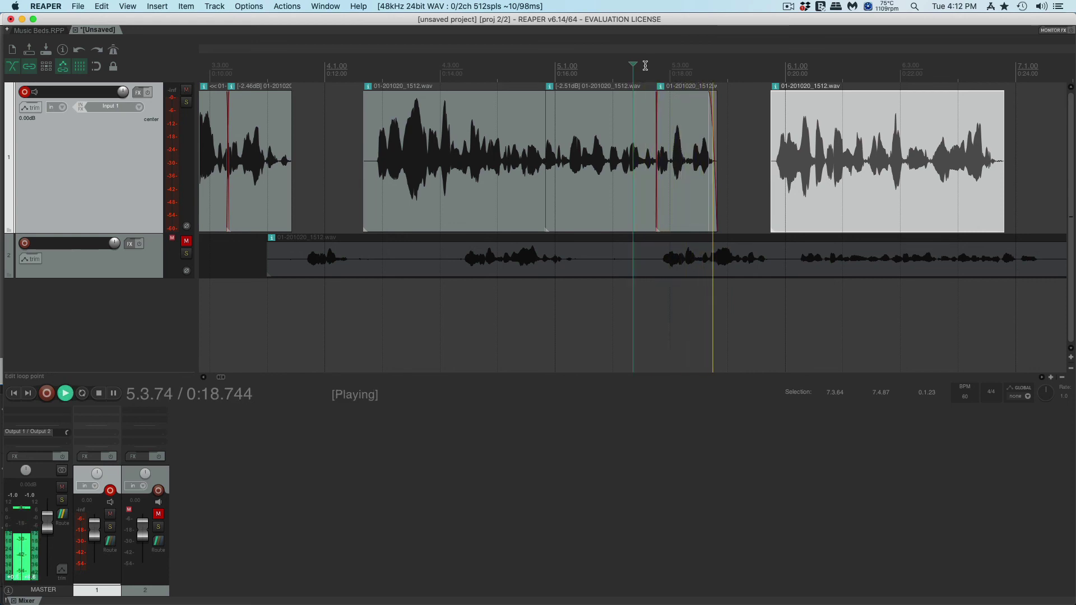
key(space)
scroll(683, 183, down, 3)
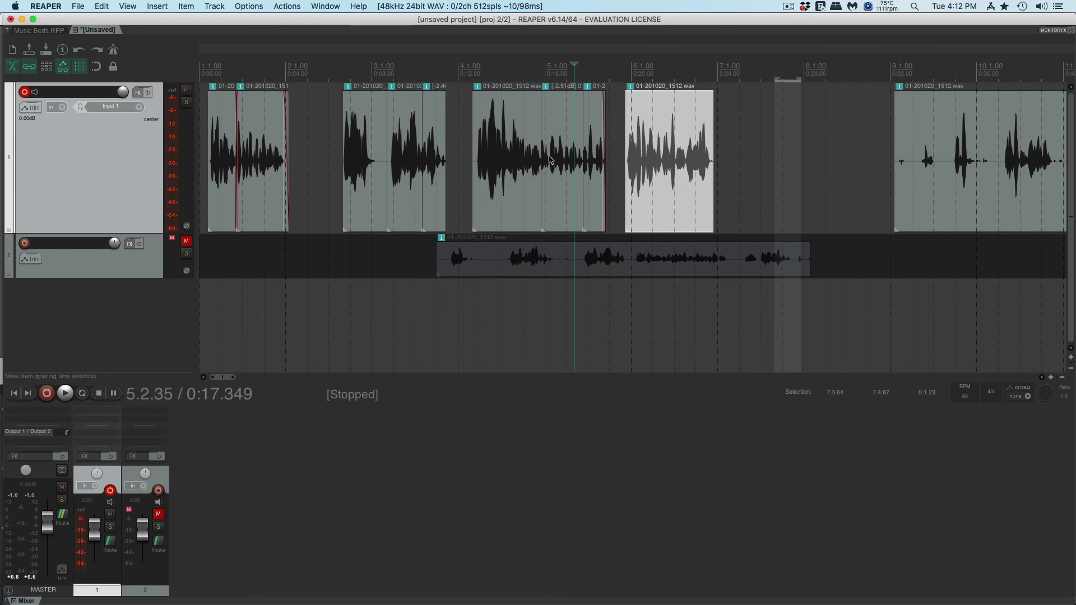
- Play the fourth phrase from 0:19.677 and extend its end to about 0:24.6
click(624, 75)
key(space)
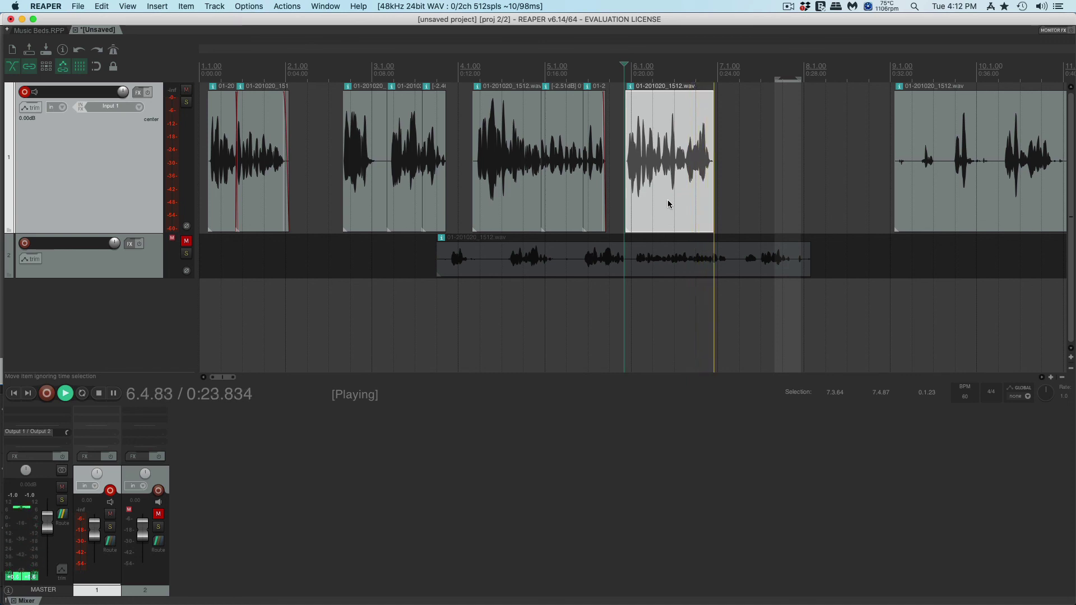
key(space)
drag(711, 175, 730, 176)
scroll(730, 177, up, 3)
scroll(728, 178, up, 3)
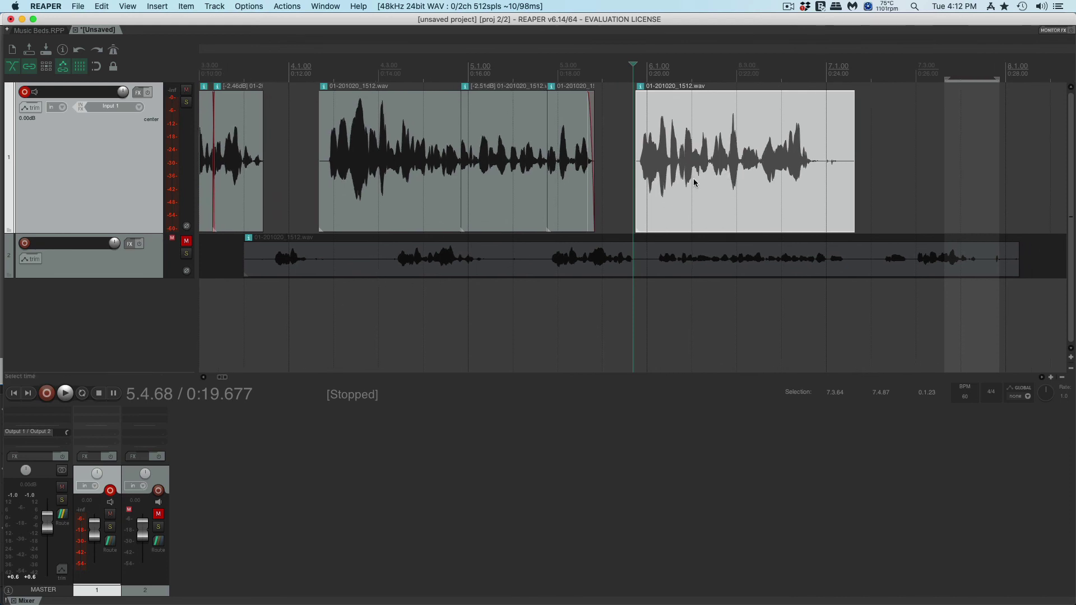
- Play the fourth phrase from 0:22.540, trim its end to about 0:23.7, and add a short fade-out
click(760, 66)
key(space)
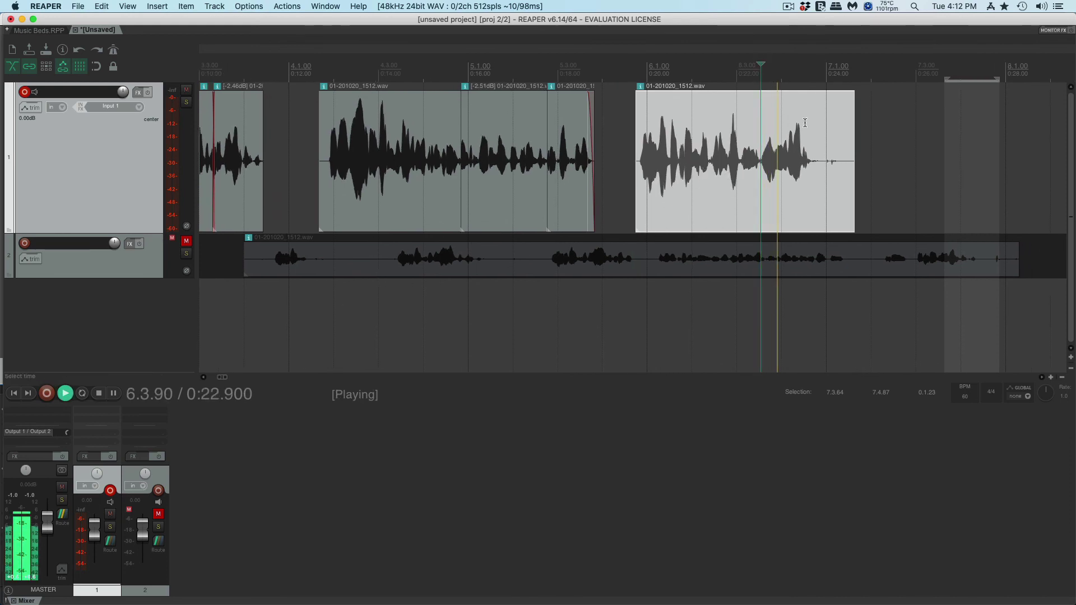
key(space)
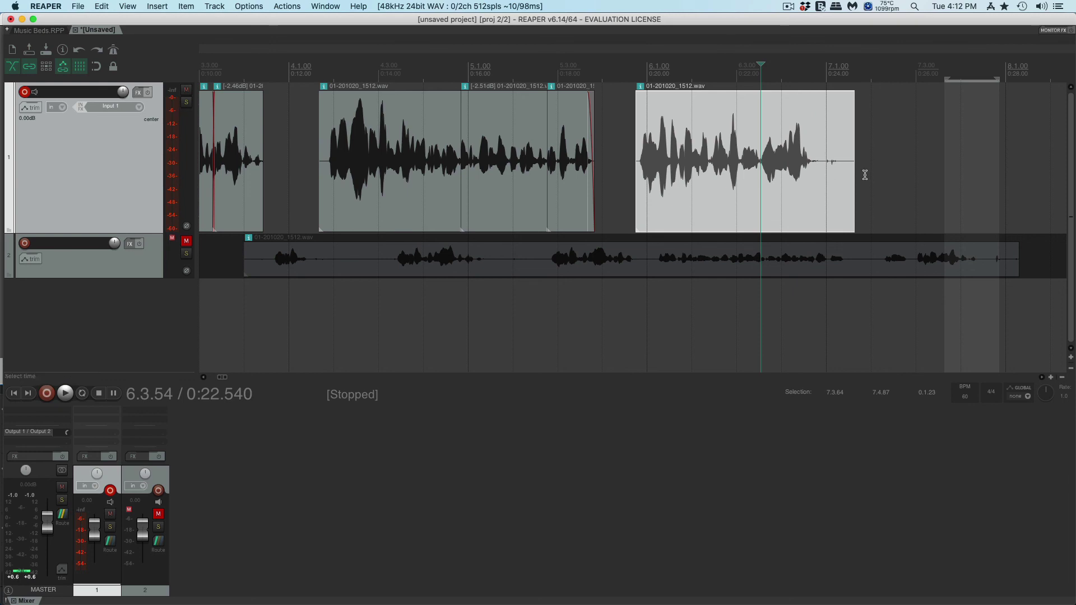
drag(852, 180, 811, 177)
drag(809, 97, 806, 99)
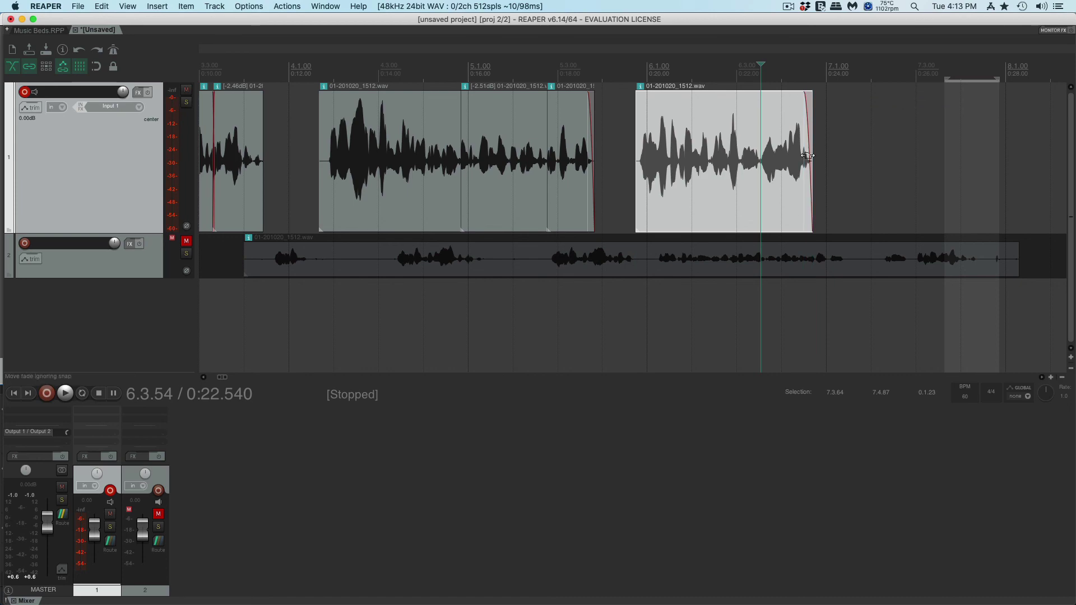
- Examine the fourth phrase's fade-out up close, playing its ending from 0:23.503 and from 0:23.107
click(804, 68)
scroll(804, 70, up, 4)
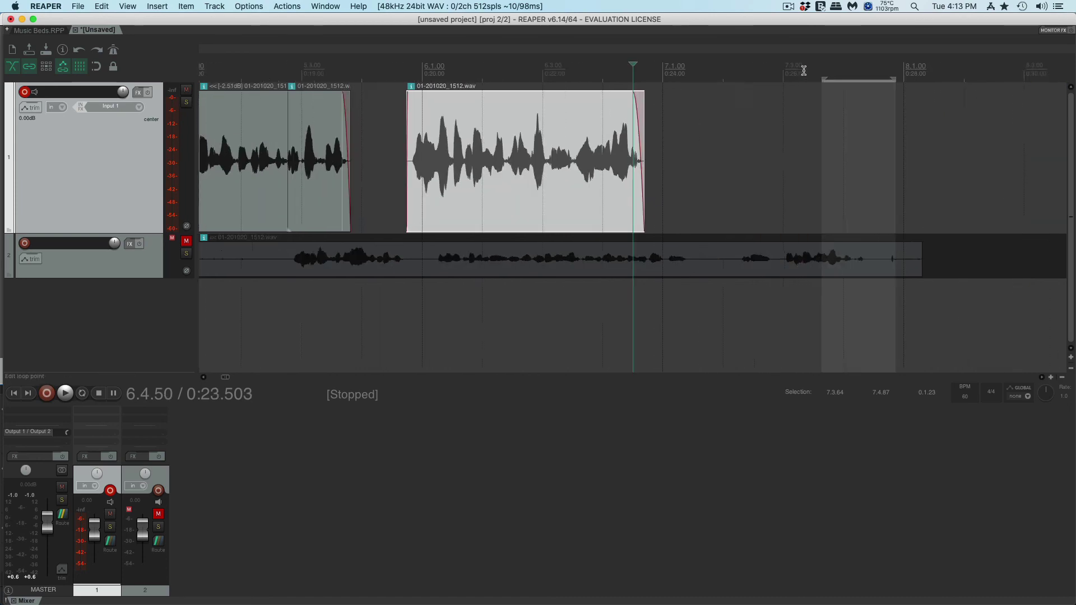
right_click(804, 71)
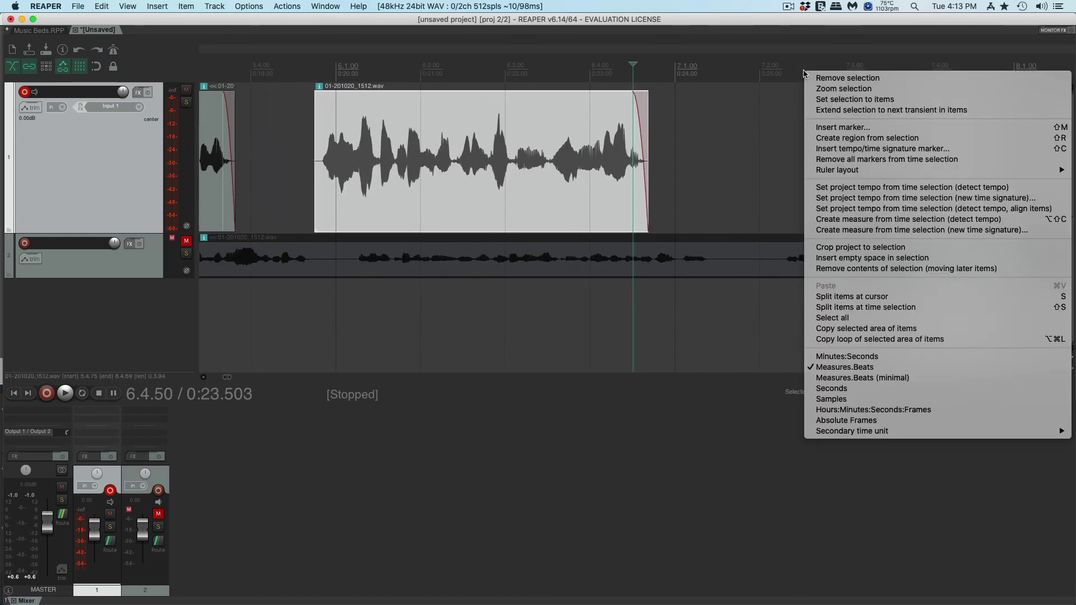
click(748, 133)
scroll(627, 65, up, 3)
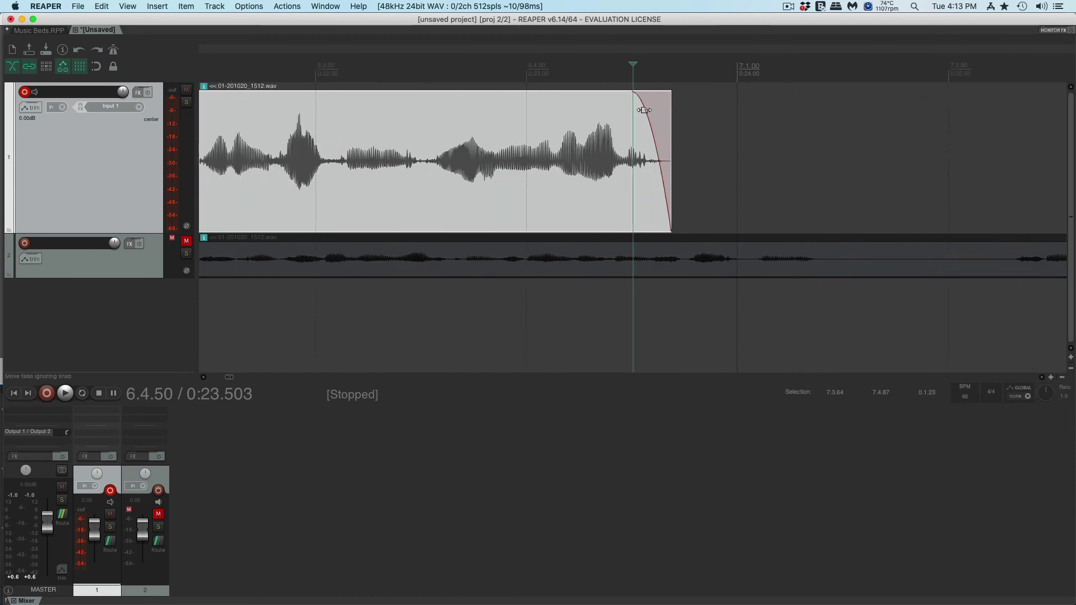
key(space)
key(space)
click(548, 72)
key(space)
key(space)
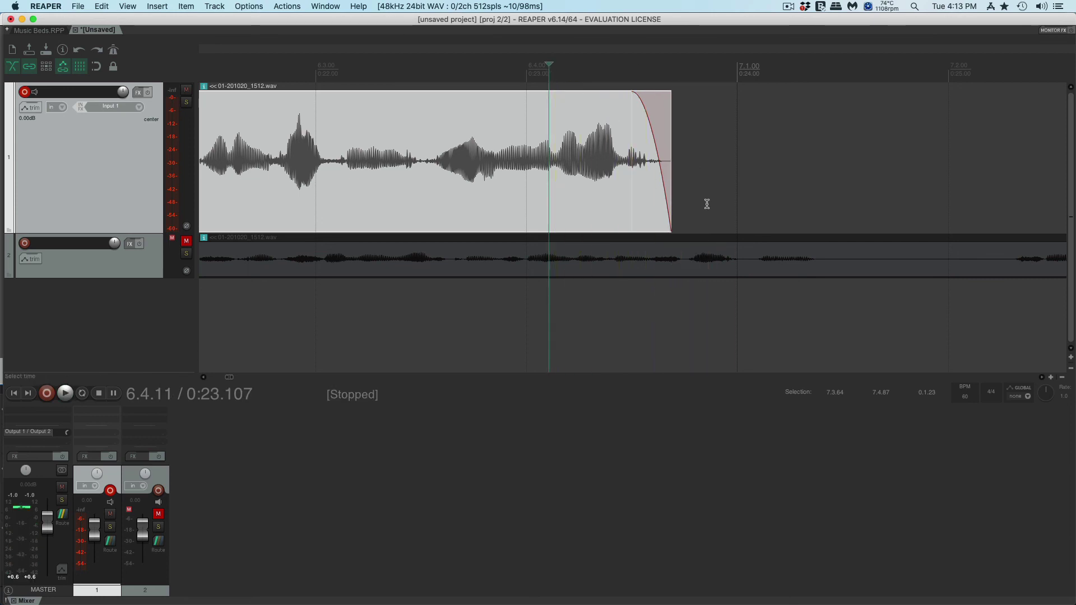
- Shorten the fade-out at the fourth phrase's end and play it from 0:23.107
drag(634, 95, 667, 99)
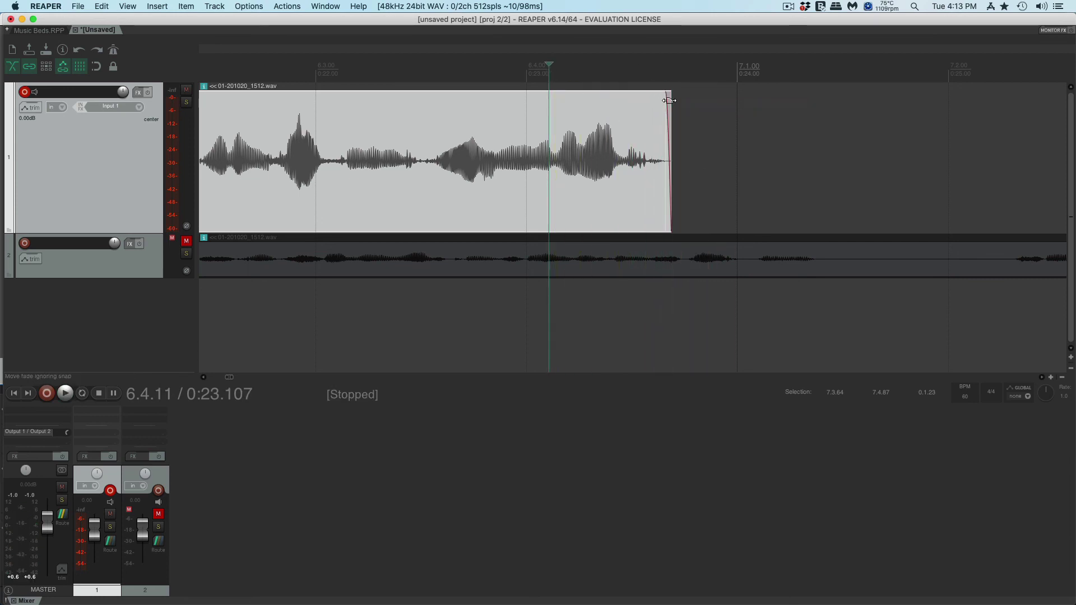
key(space)
key(space)
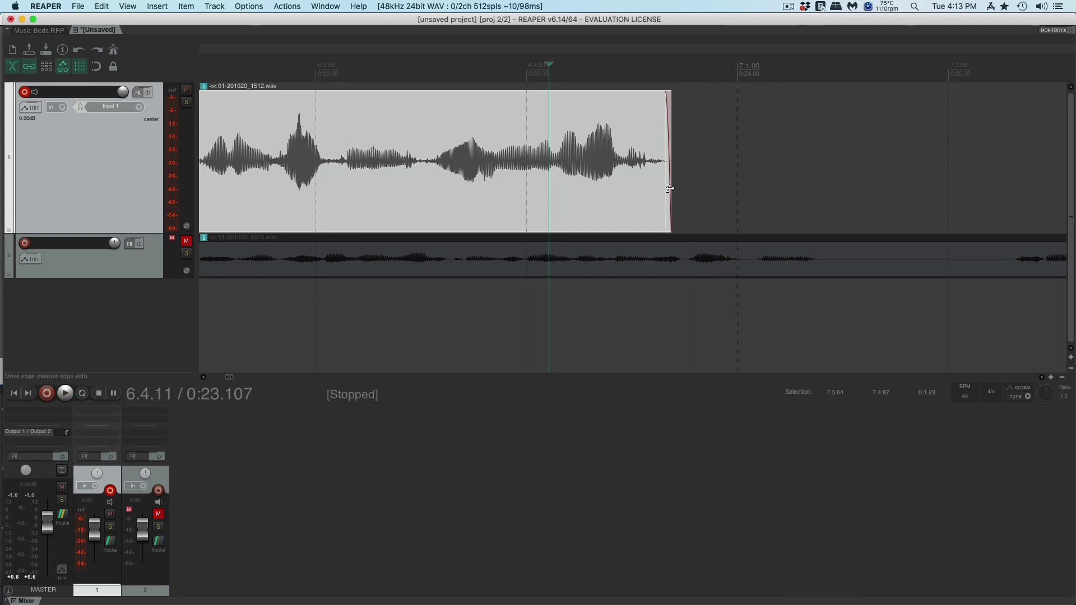
- Trim the fourth phrase's end to about 0:23.66 and lengthen its fade-out slightly, playing the ending after each change
mouse_move(670, 189)
mouse_down()
mouse_move(703, 192)
mouse_move(665, 191)
mouse_up()
key(space)
key(space)
drag(658, 98, 654, 104)
key(space)
key(space)
- Move the remaining raw take back to about 0:24.6, just after the fourth phrase
scroll(699, 174, up, 2)
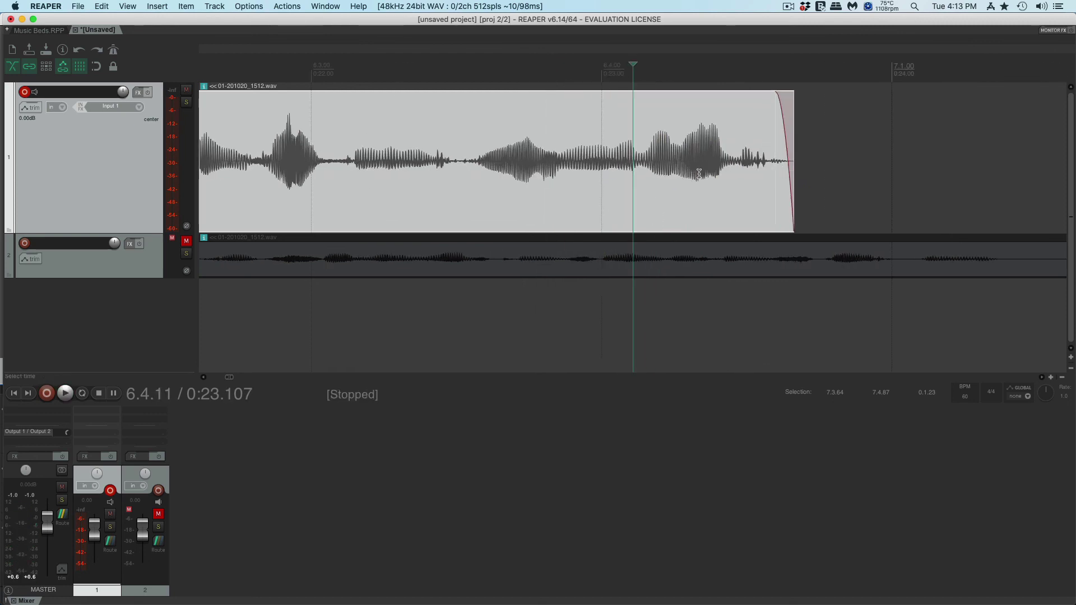
scroll(700, 173, down, 5)
scroll(700, 174, down, 3)
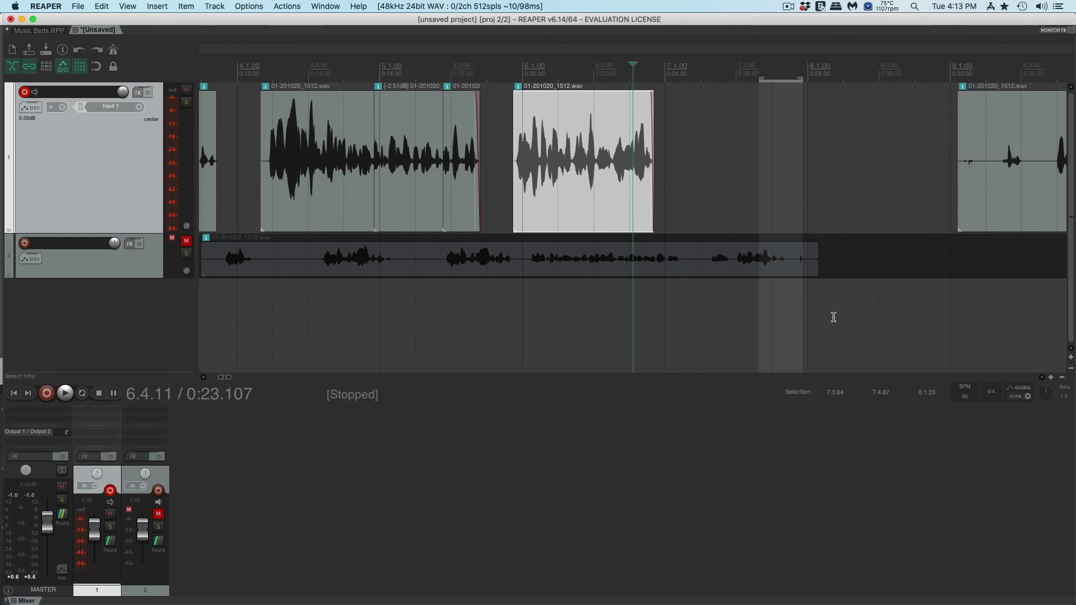
scroll(833, 318, down, 2)
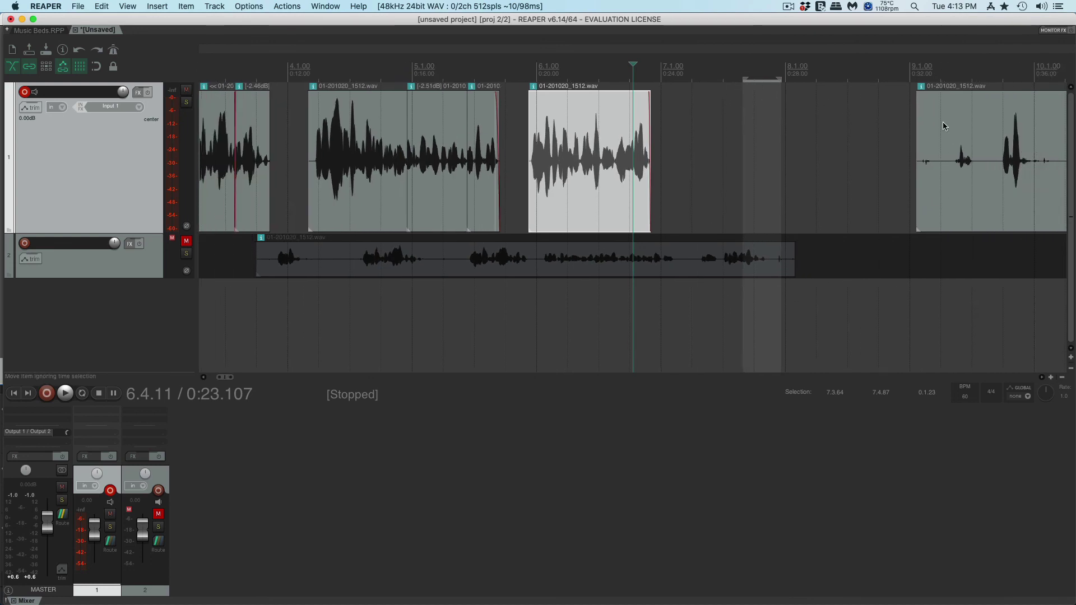
drag(946, 126, 707, 128)
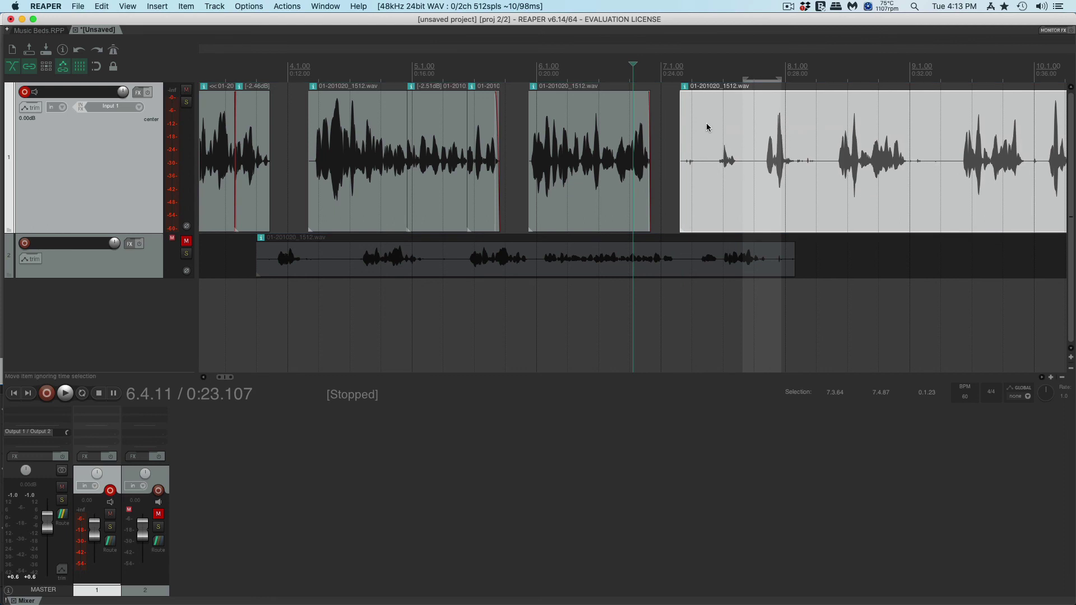
- Play parts of the raw take, trim away its earlier material and move the rest back to about 0:24.6
click(762, 88)
key(space)
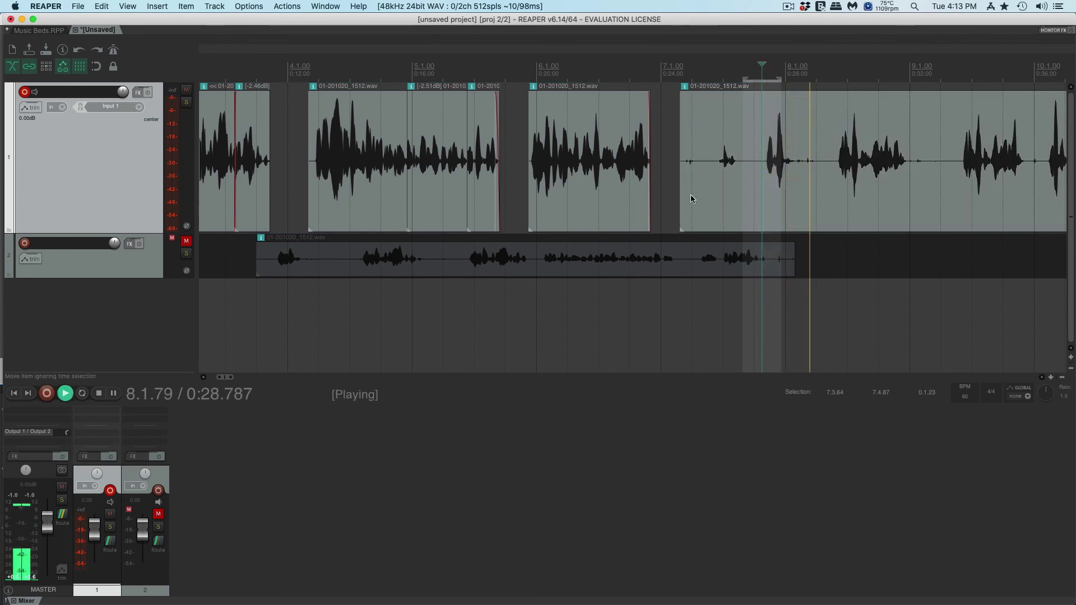
drag(692, 198, 711, 90)
key(space)
key(space)
click(998, 105)
key(space)
- Play the raw take from 0:24.403 and trim its start to about 0:27.66
click(673, 73)
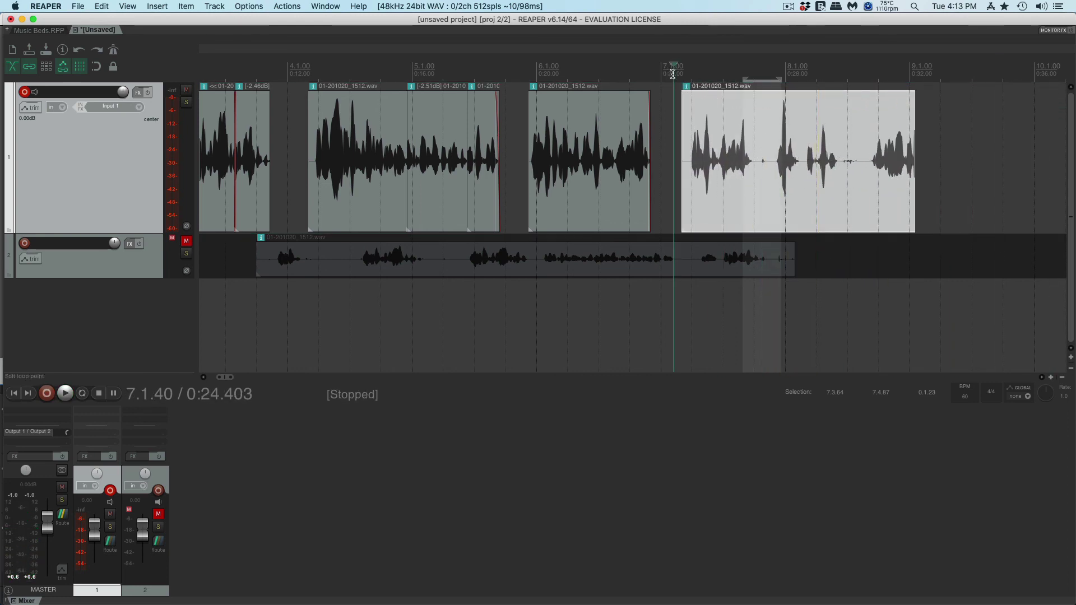
key(space)
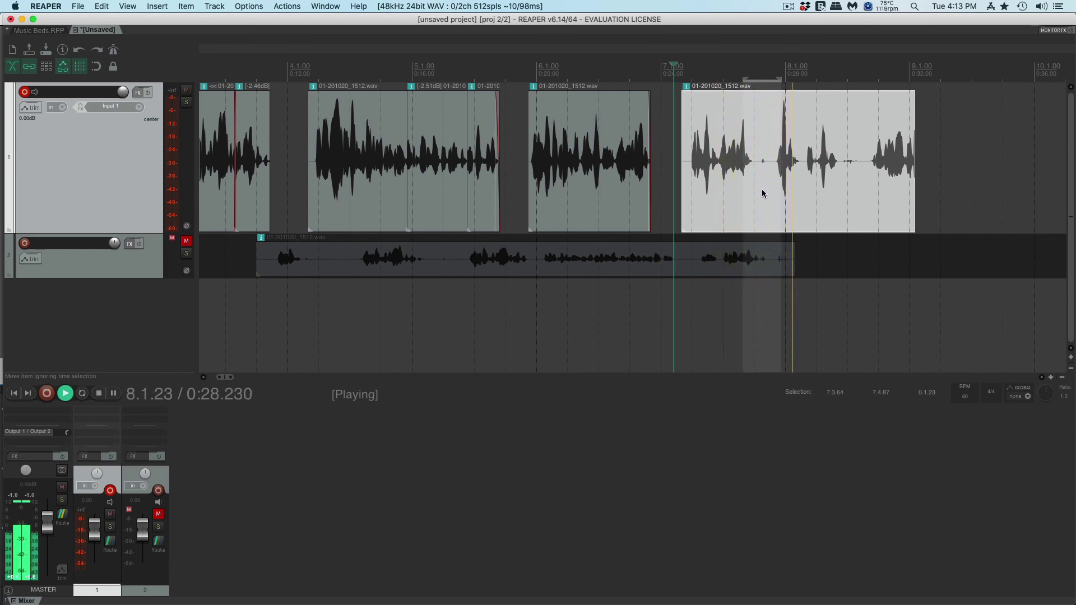
key(space)
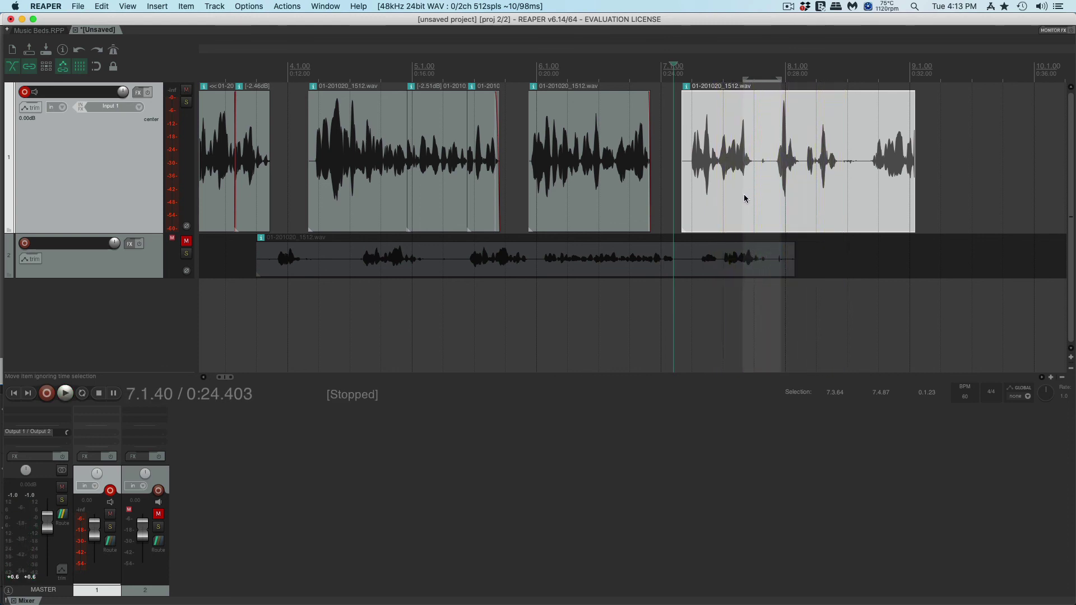
drag(682, 167, 774, 167)
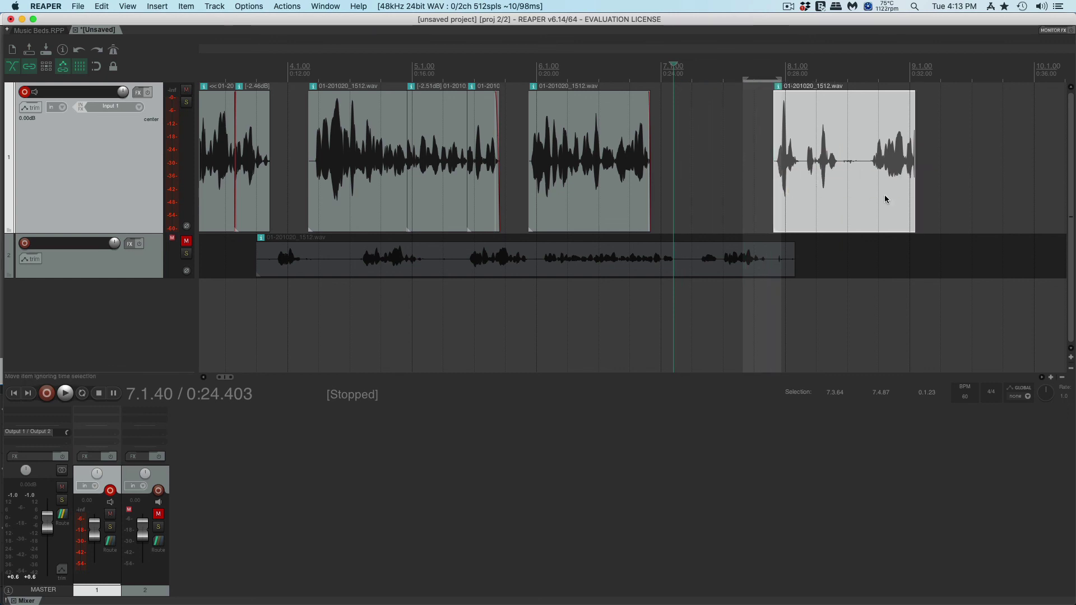
- Play the take's last part from about 0:29.7 and trim its end to about 0:29.8
click(840, 79)
key(space)
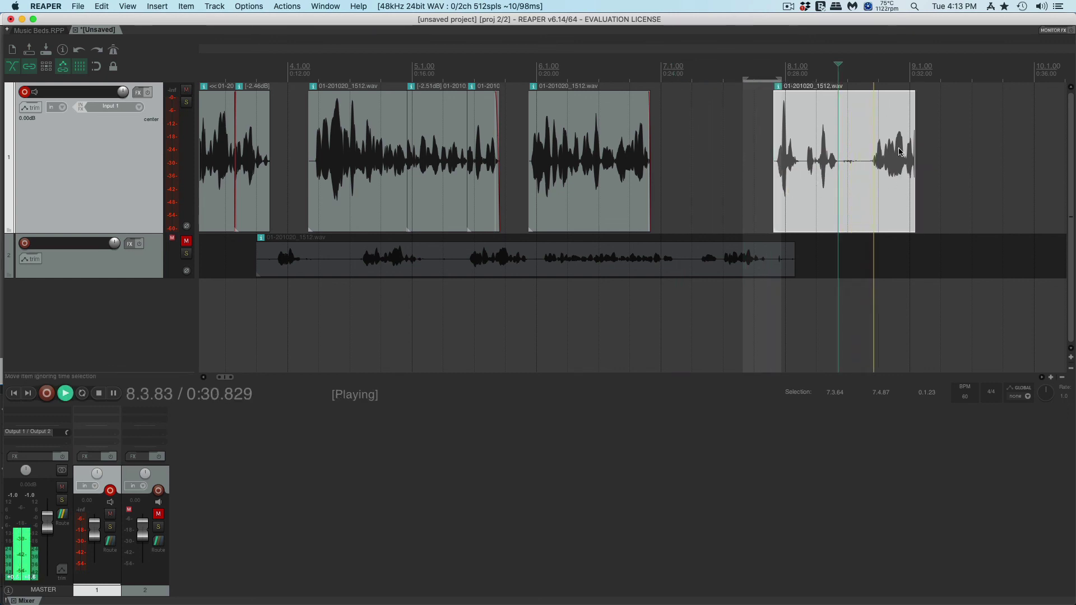
key(space)
click(845, 213)
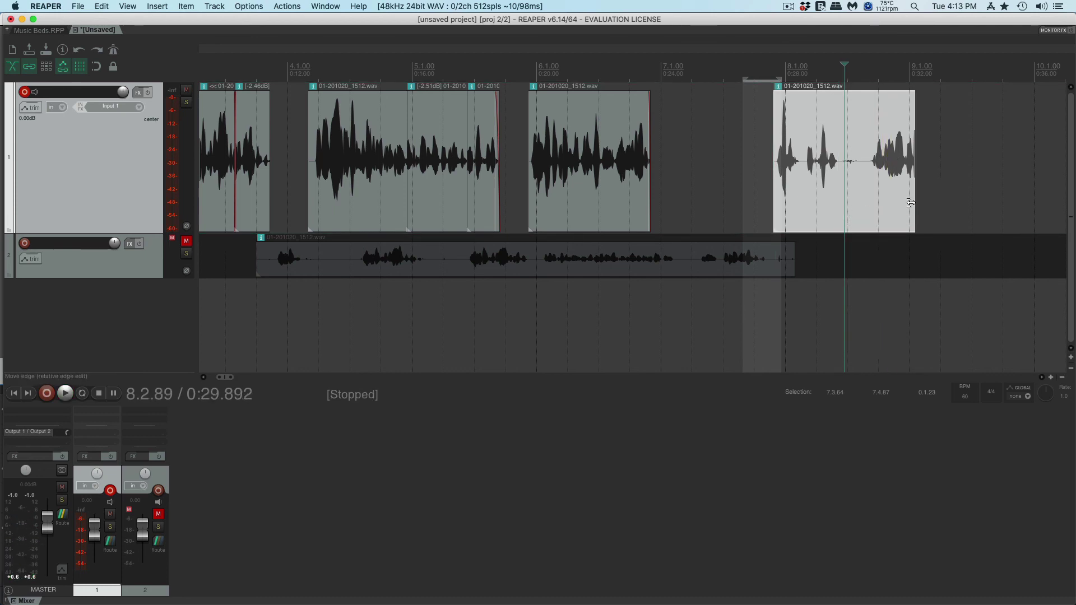
drag(910, 203, 839, 203)
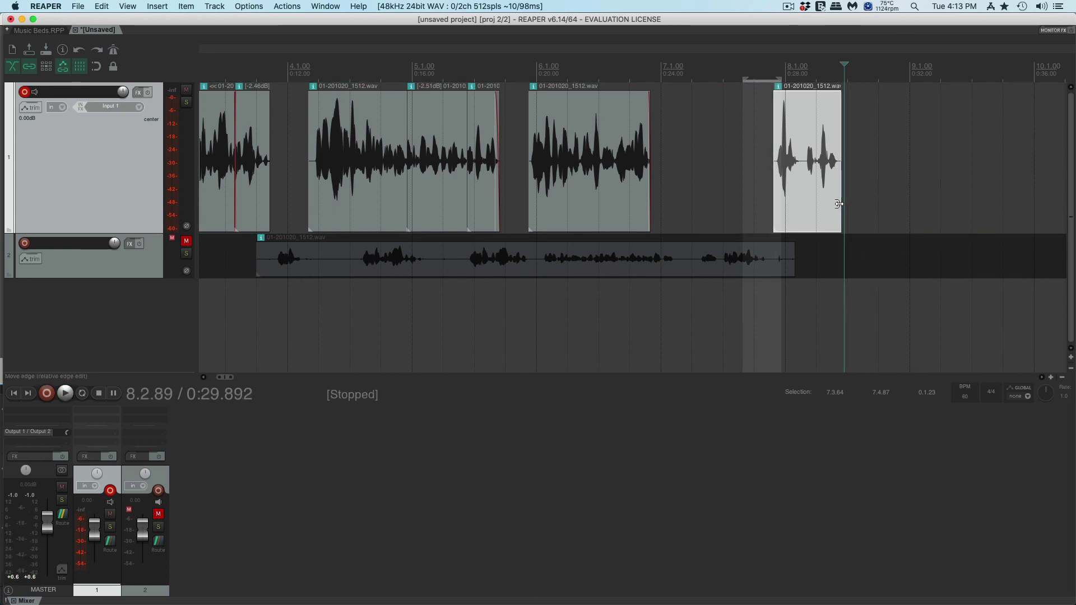
- Split the trimmed take at 0:28.540 and move the two pieces back to about 0:24.0 and 0:25.26, after the fourth phrase
click(803, 173)
key(s)
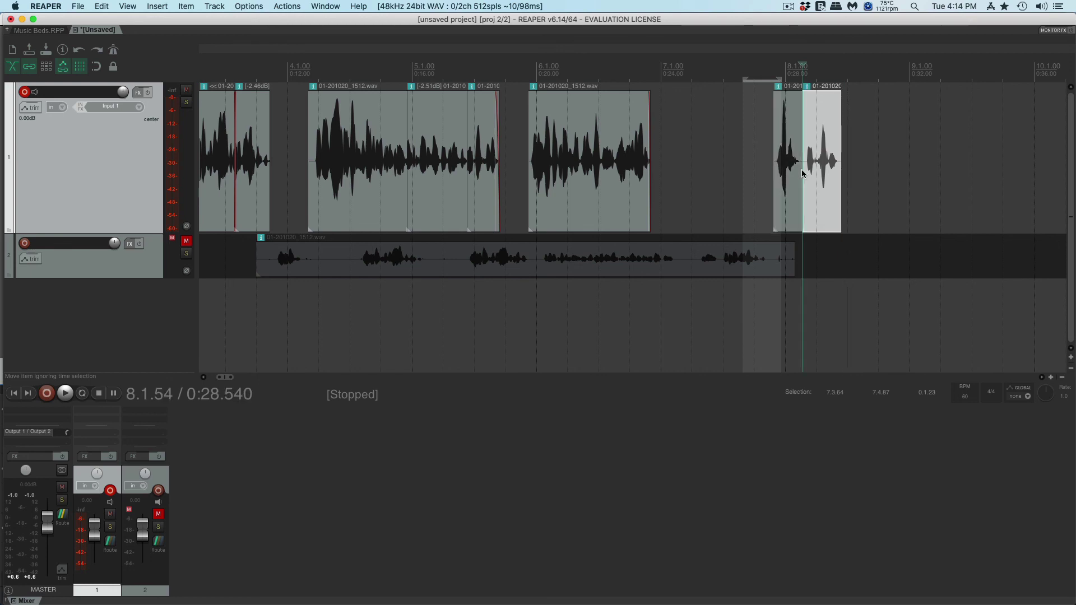
drag(795, 189, 716, 197)
super+click(823, 195)
scroll(716, 196, right, 5)
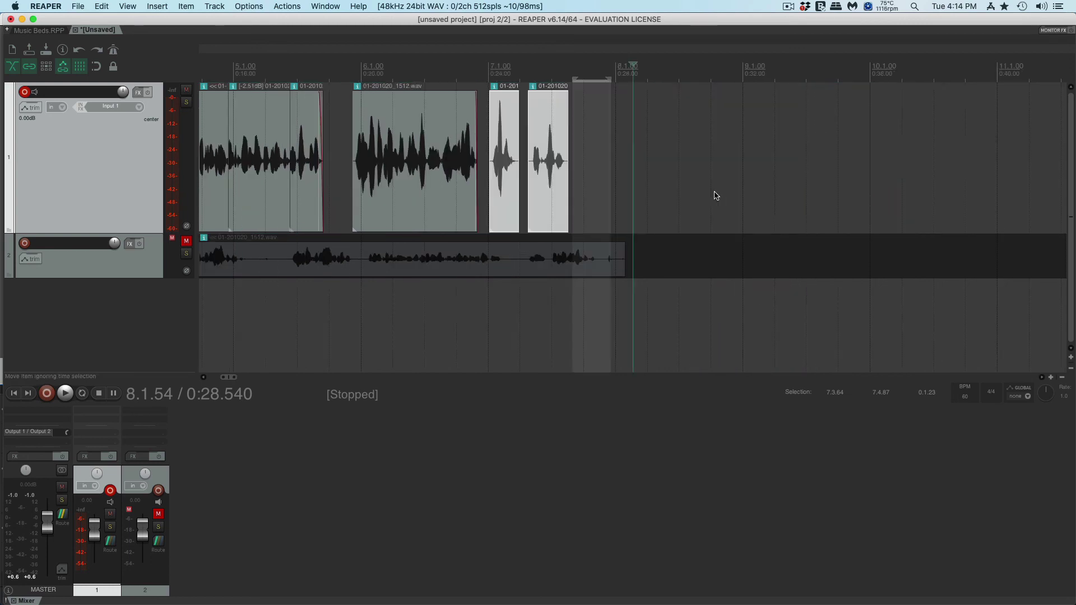
scroll(716, 196, down, 6)
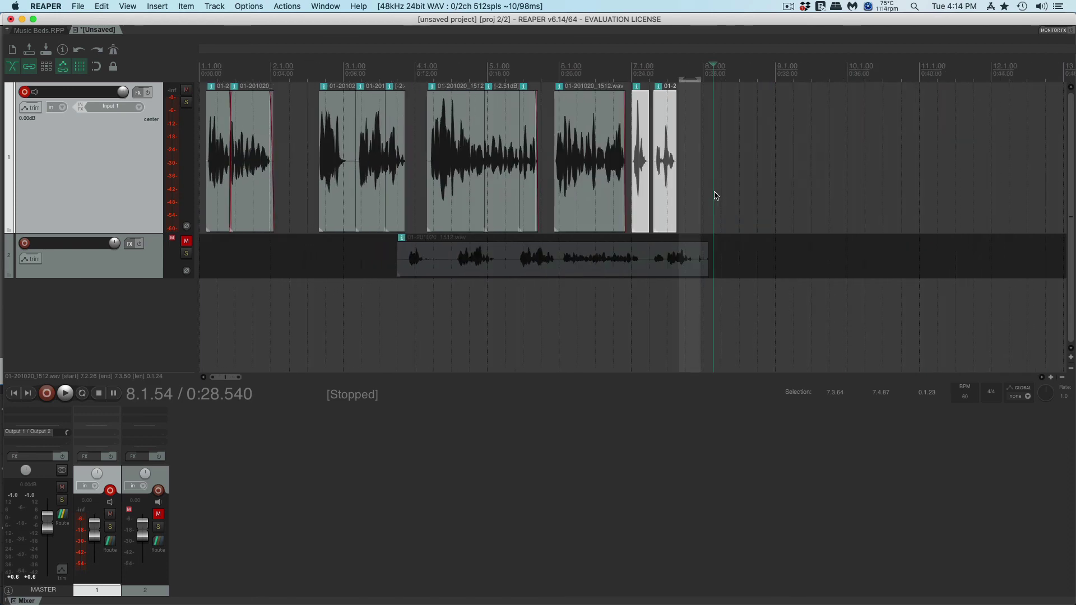